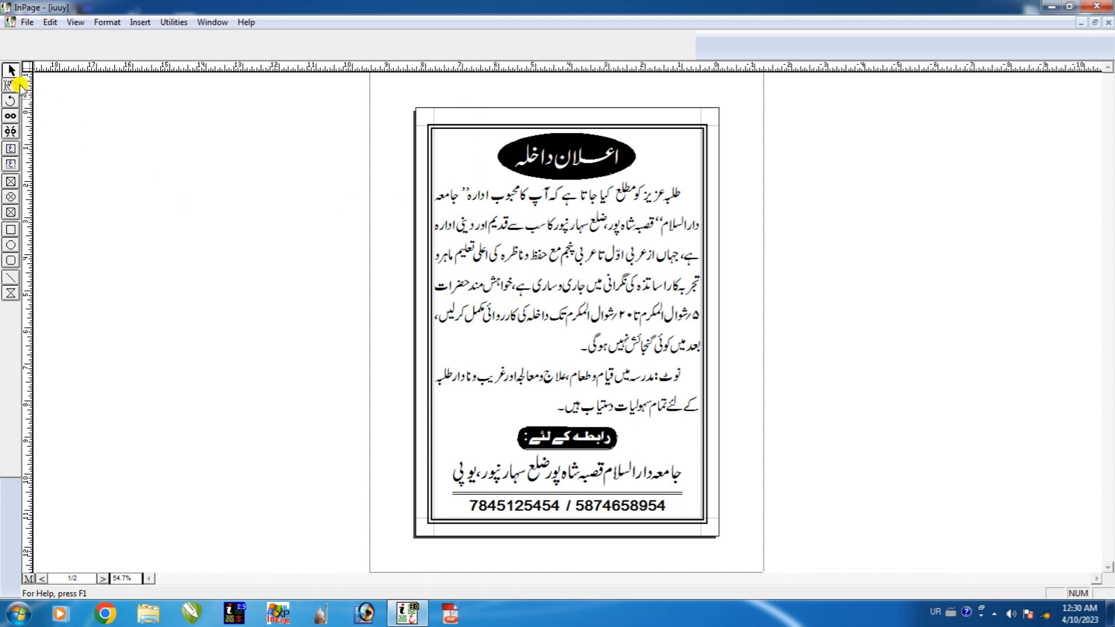
# Dismiss the colour-scheme warning, zoom into the flyer's title, then fit the whole page back in view.
pyautogui.click(10, 259)
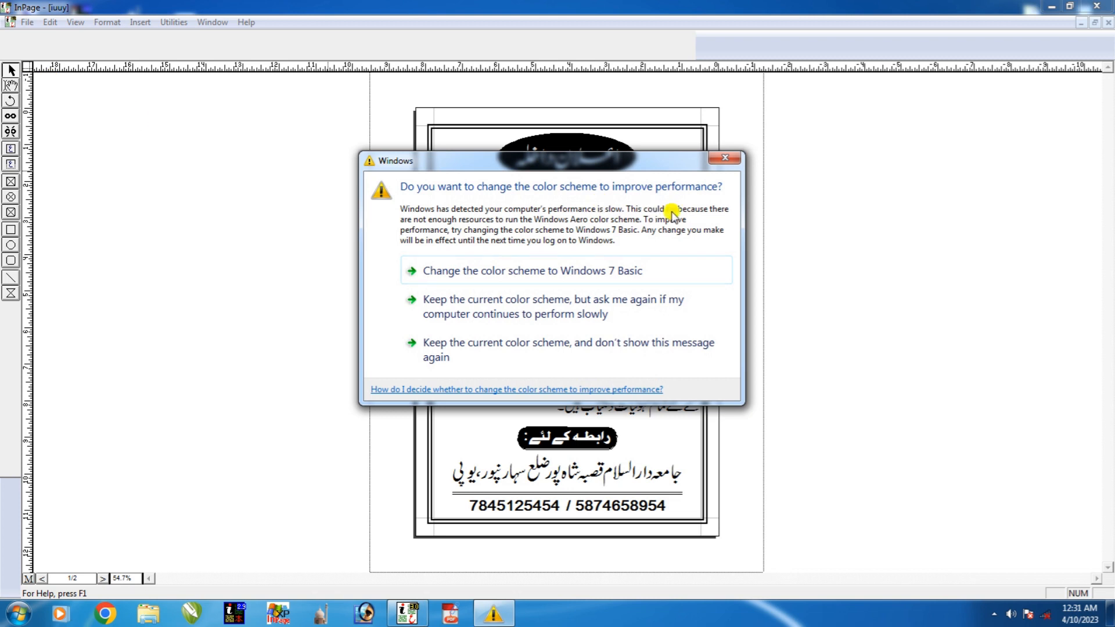
pyautogui.click(720, 160)
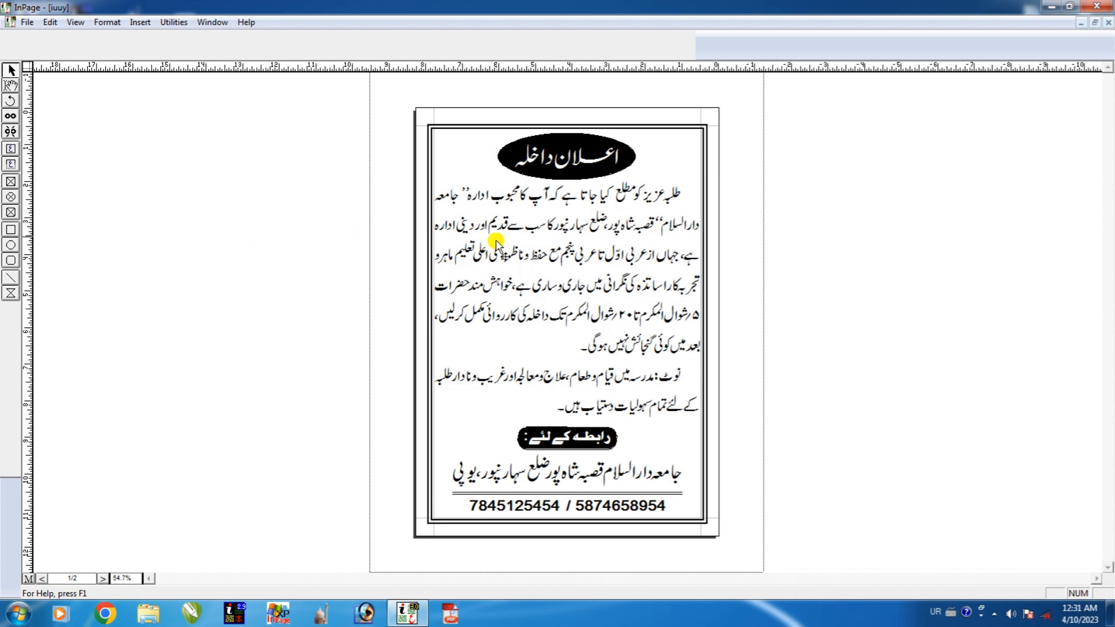
pyautogui.keyDown('ctrl'); pyautogui.click(569, 135); pyautogui.keyUp('ctrl')
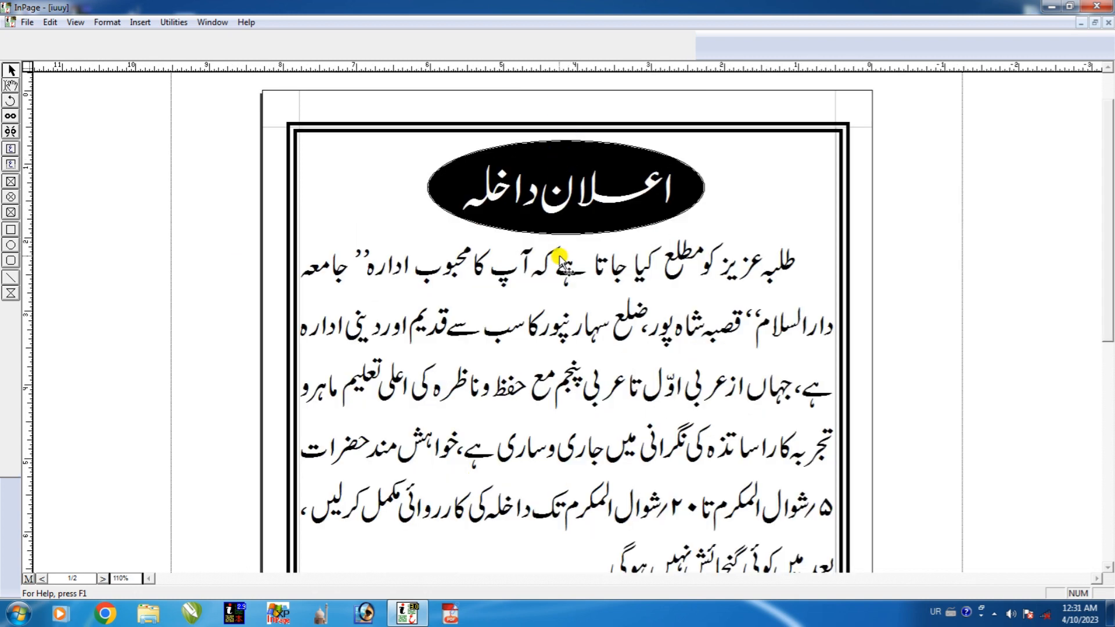
pyautogui.hotkey('ctrl', '0')
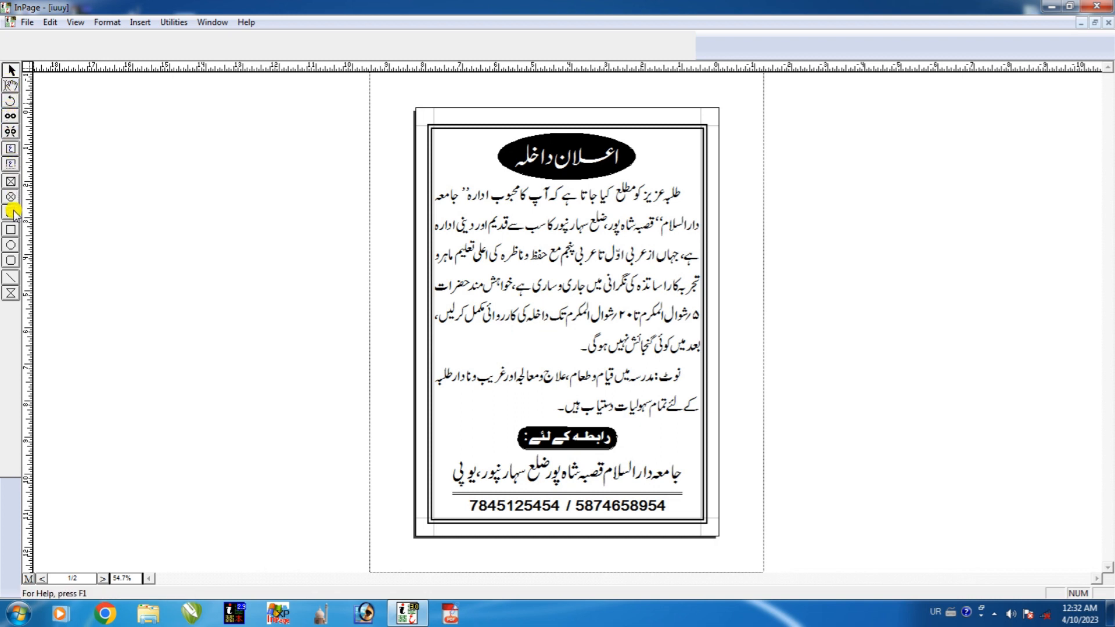
pyautogui.click(11, 277)
# Start a new document from File > New, moving the A4 settings dialog aside and dismissing the colour-scheme warning.
pyautogui.click(28, 23)
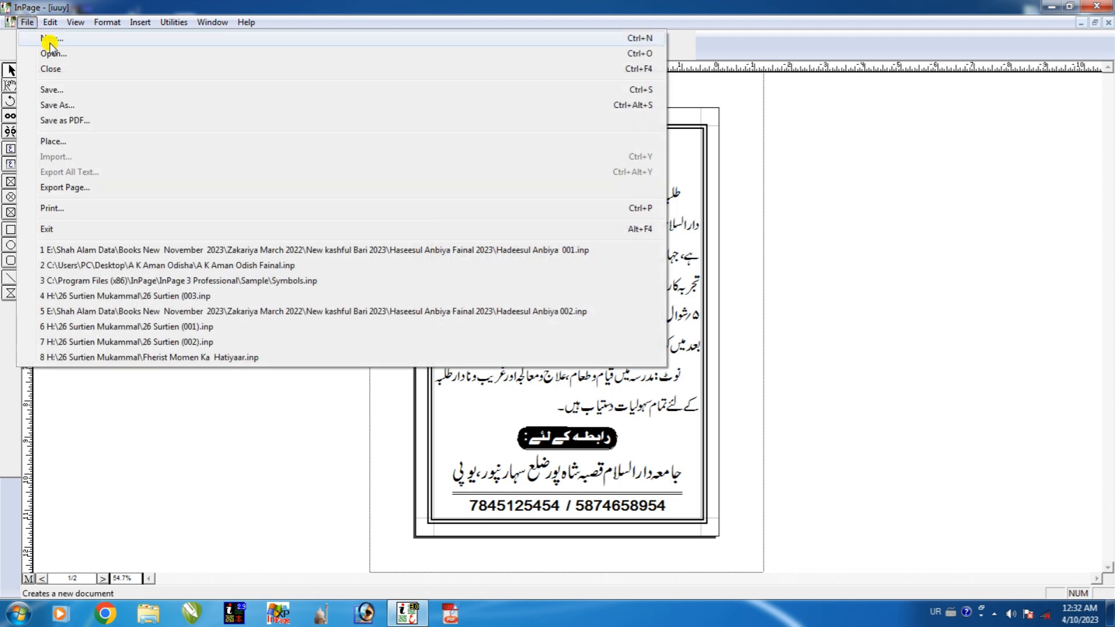
pyautogui.click(51, 39)
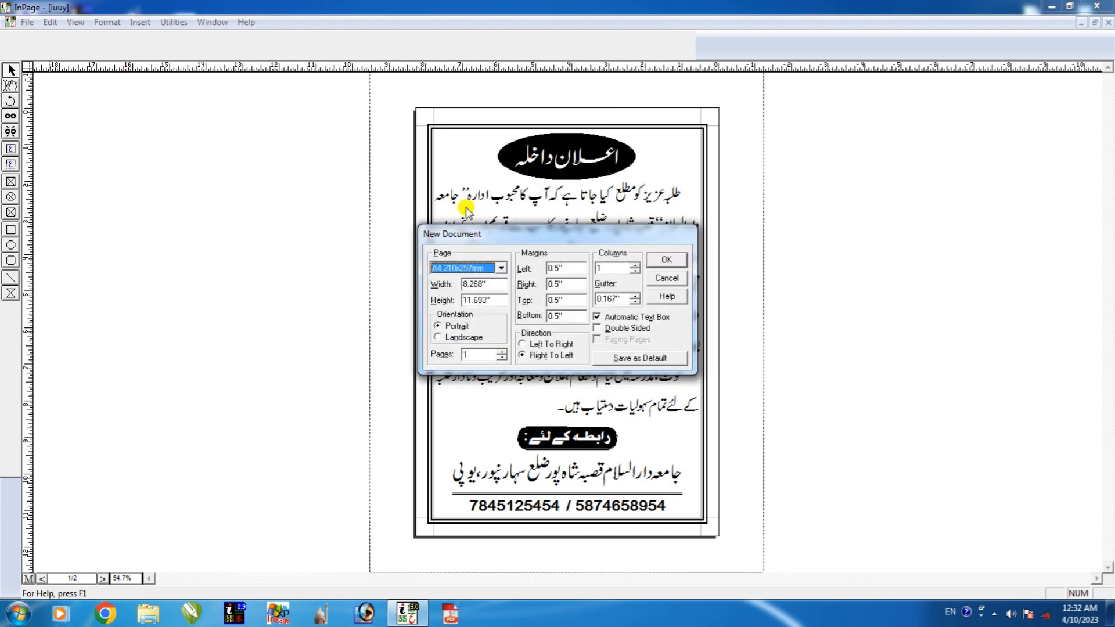
pyautogui.moveTo(493, 239); pyautogui.dragTo(187, 154)
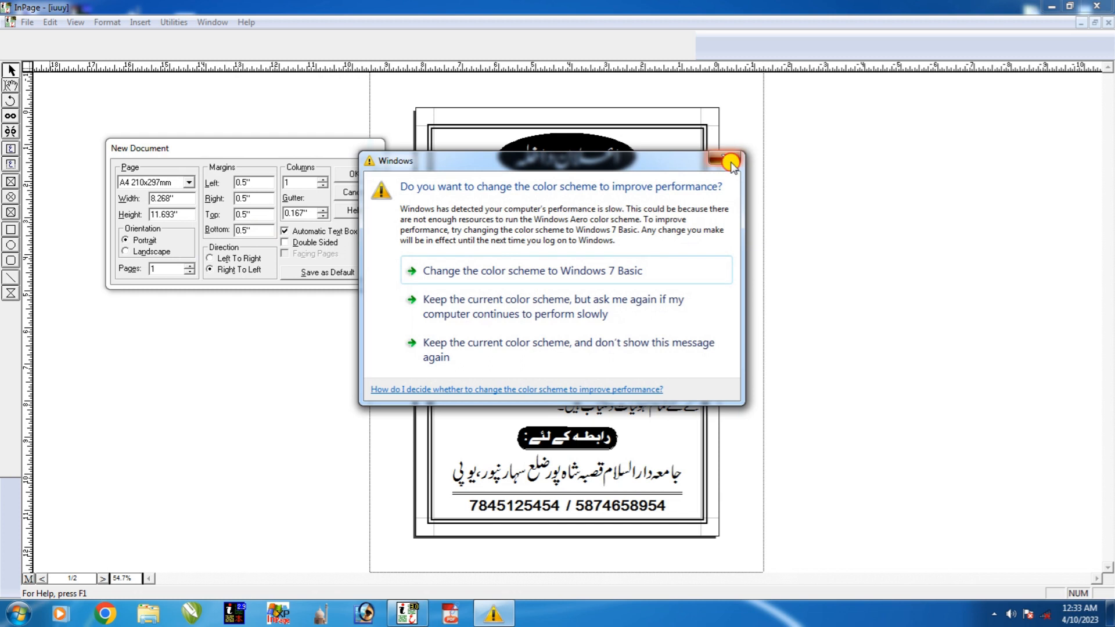
pyautogui.click(731, 163)
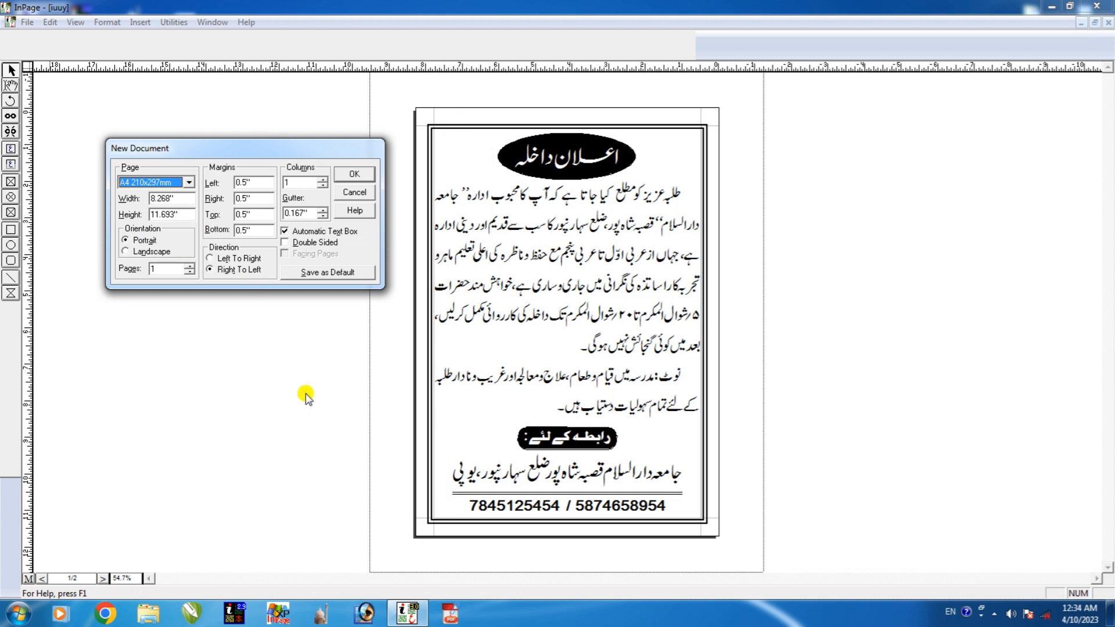
# Create the blank landscape document Untitled-2 and zoom out to 73% to see the whole page.
pyautogui.click(126, 251)
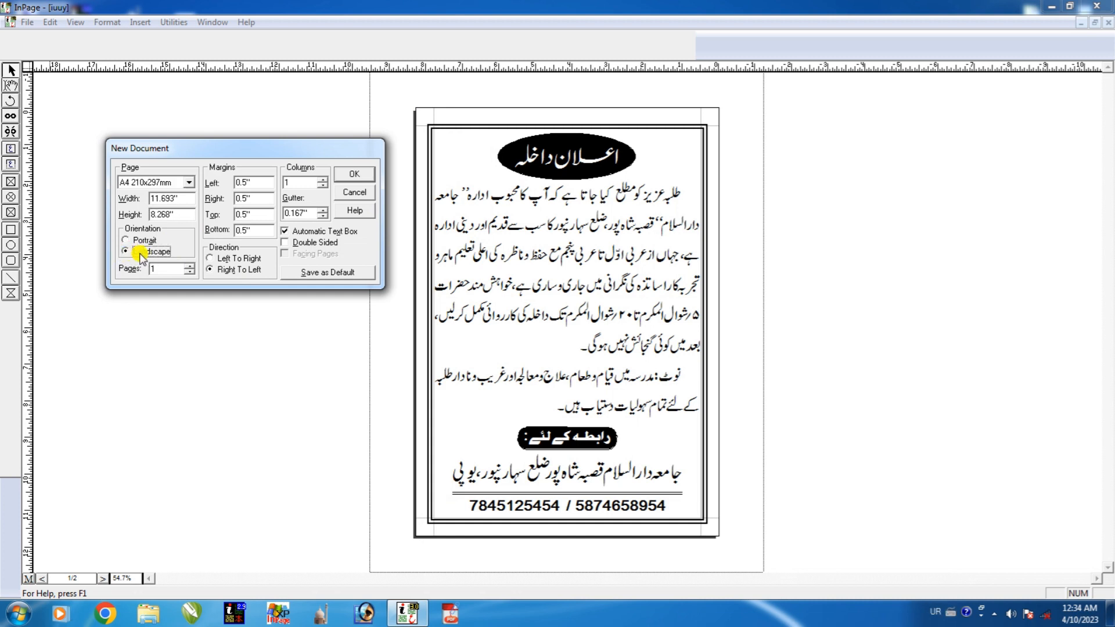
pyautogui.click(357, 177)
pyautogui.click(731, 157)
pyautogui.click(355, 175)
pyautogui.click(464, 244)
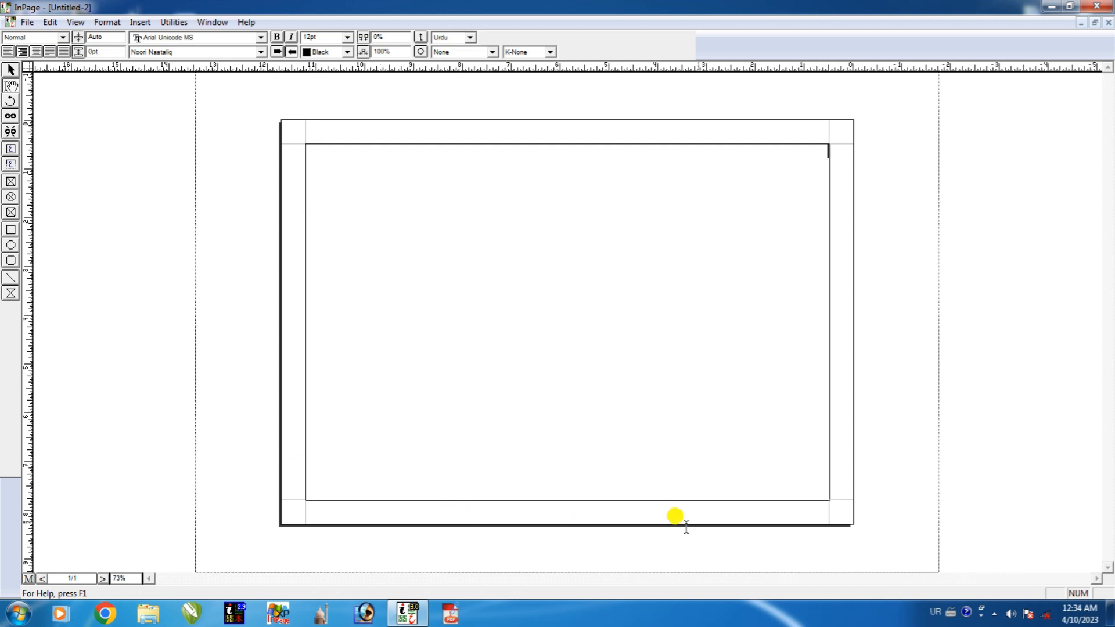
pyautogui.click(12, 70)
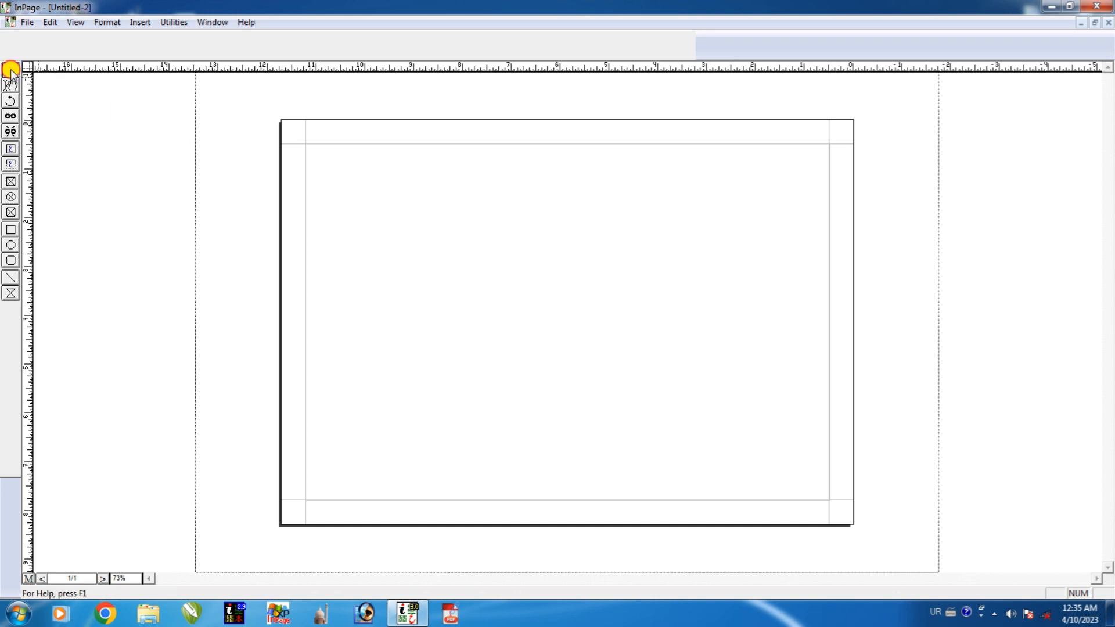
# Give the page's main text frame a 10pt double-line border, with the text cursor placed inside it.
pyautogui.click(391, 208)
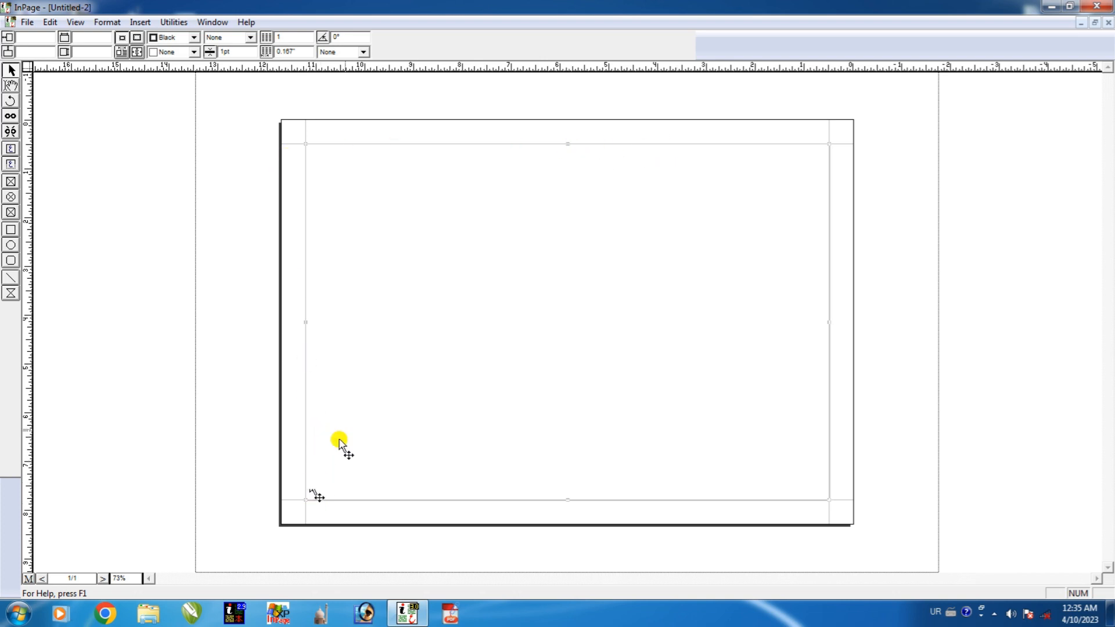
pyautogui.click(250, 38)
pyautogui.click(251, 85)
pyautogui.click(251, 85)
pyautogui.click(252, 85)
pyautogui.click(252, 85)
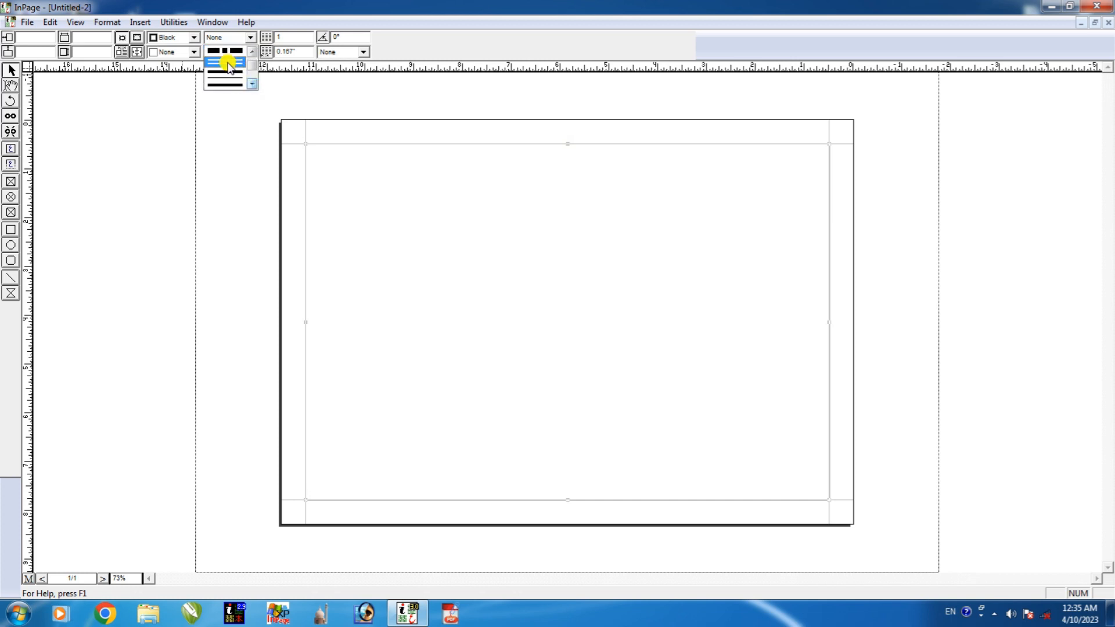
pyautogui.click(230, 76)
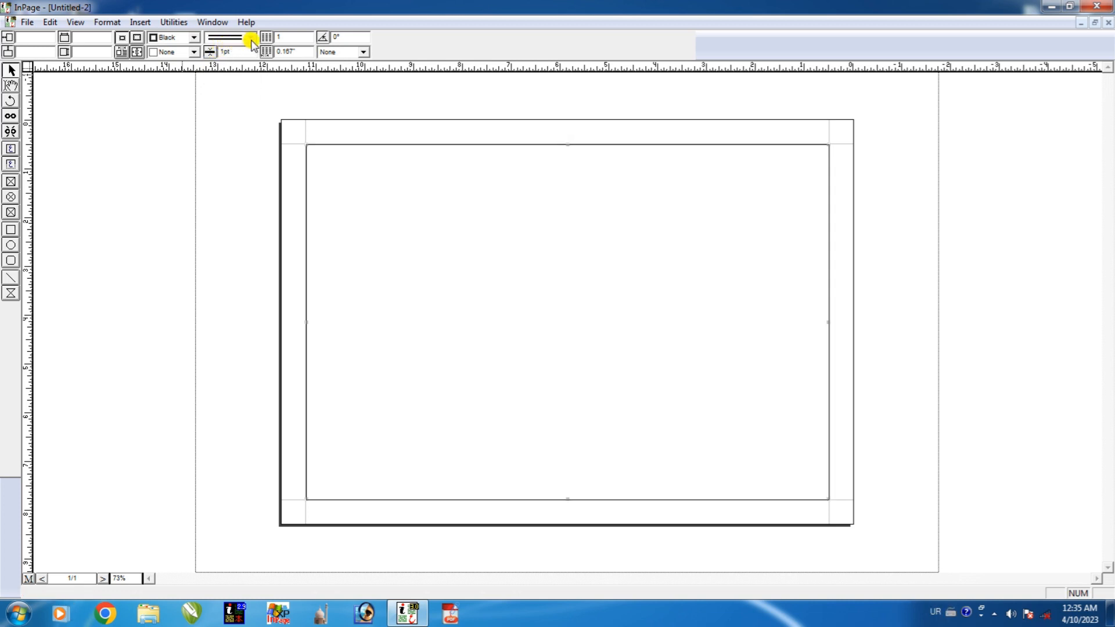
pyautogui.doubleClick(230, 52)
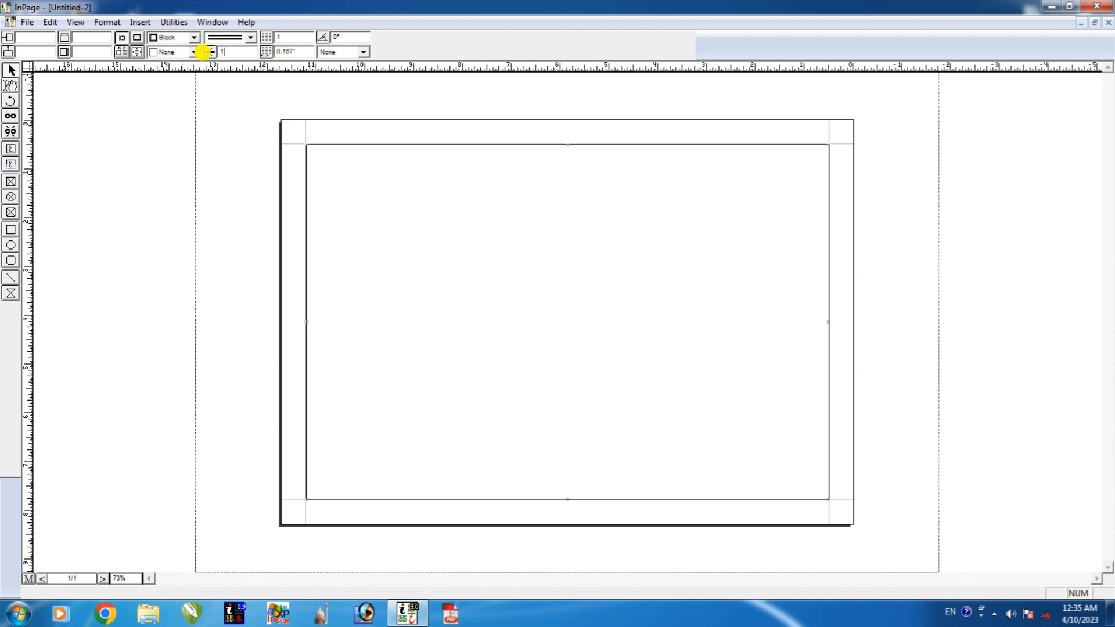
pyautogui.press('Return')
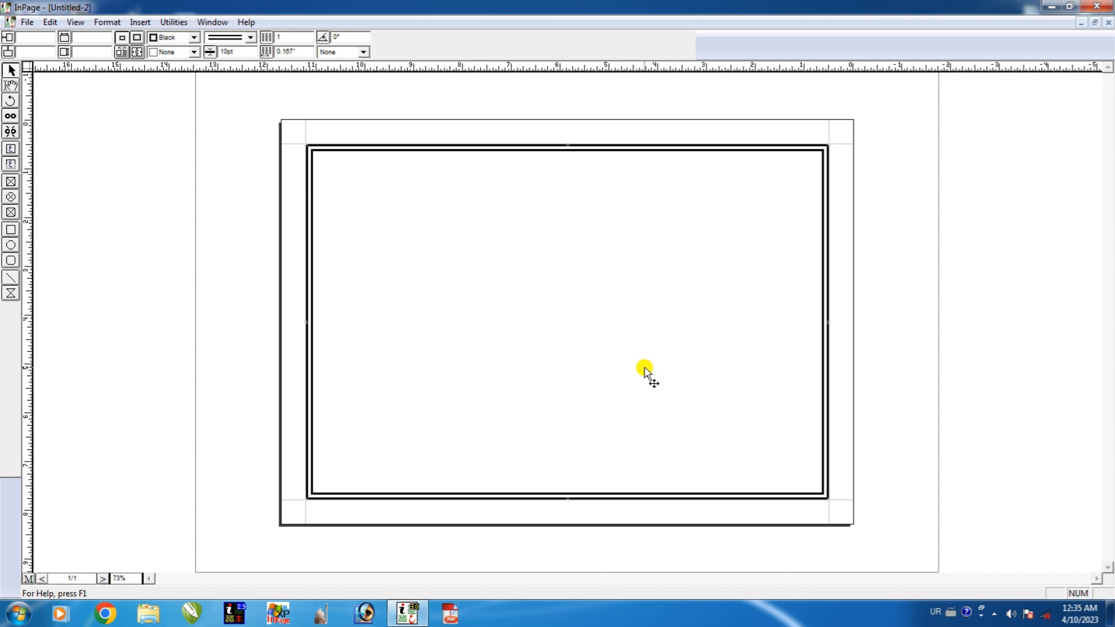
pyautogui.click(11, 86)
pyautogui.click(550, 222)
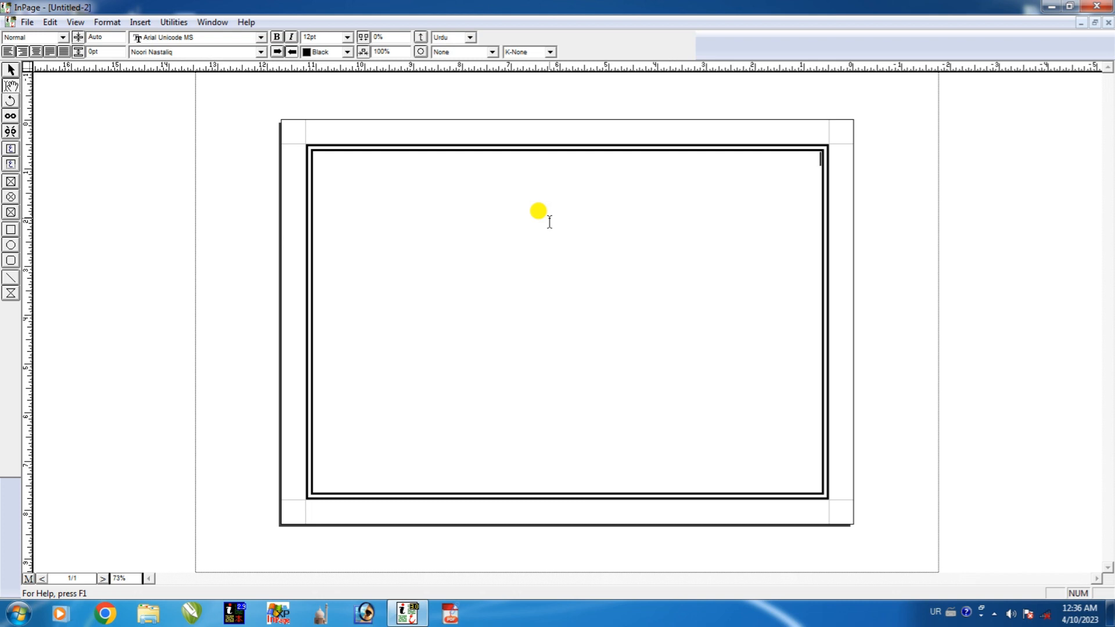
# Type the Urdu lines درس گاہ and عربی پنجم in the box and set them to 72pt.
pyautogui.write('ء')
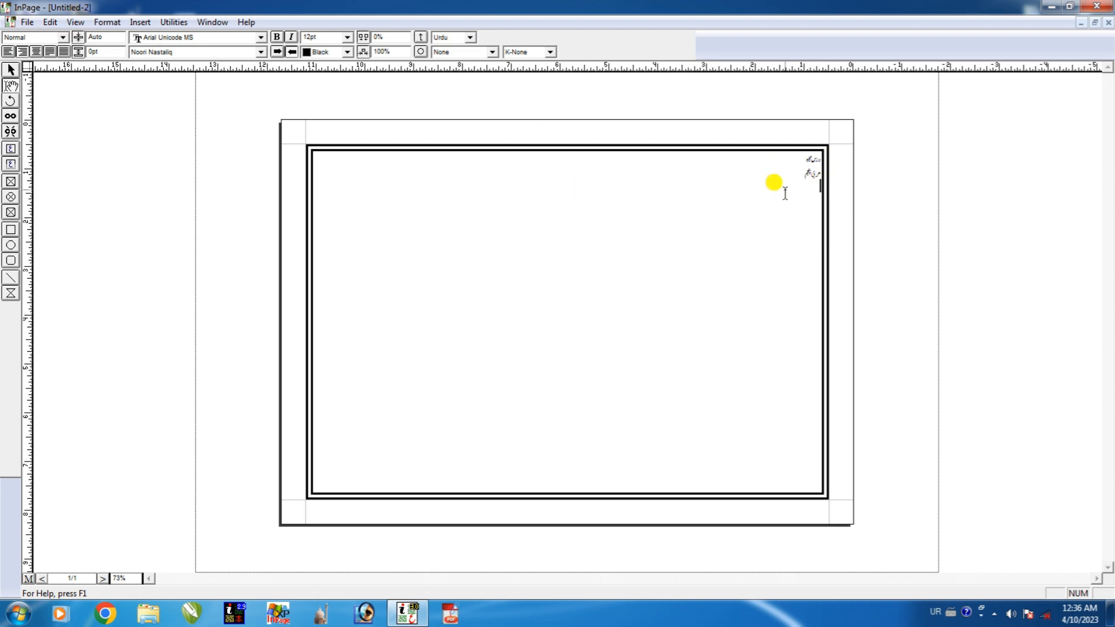
pyautogui.moveTo(801, 181); pyautogui.dragTo(835, 168)
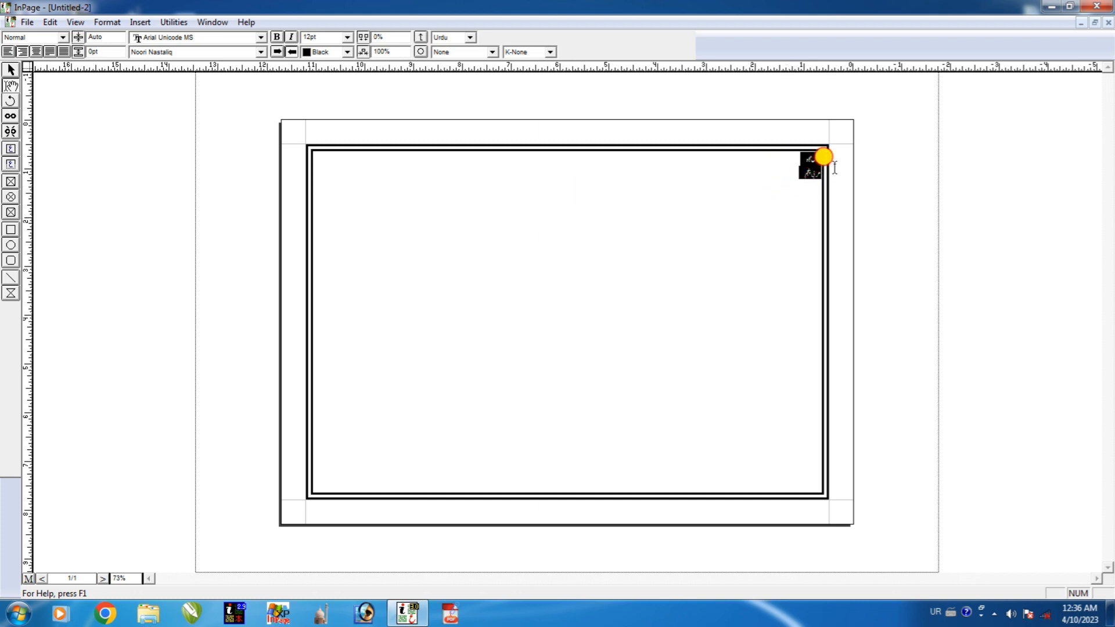
pyautogui.click(347, 36)
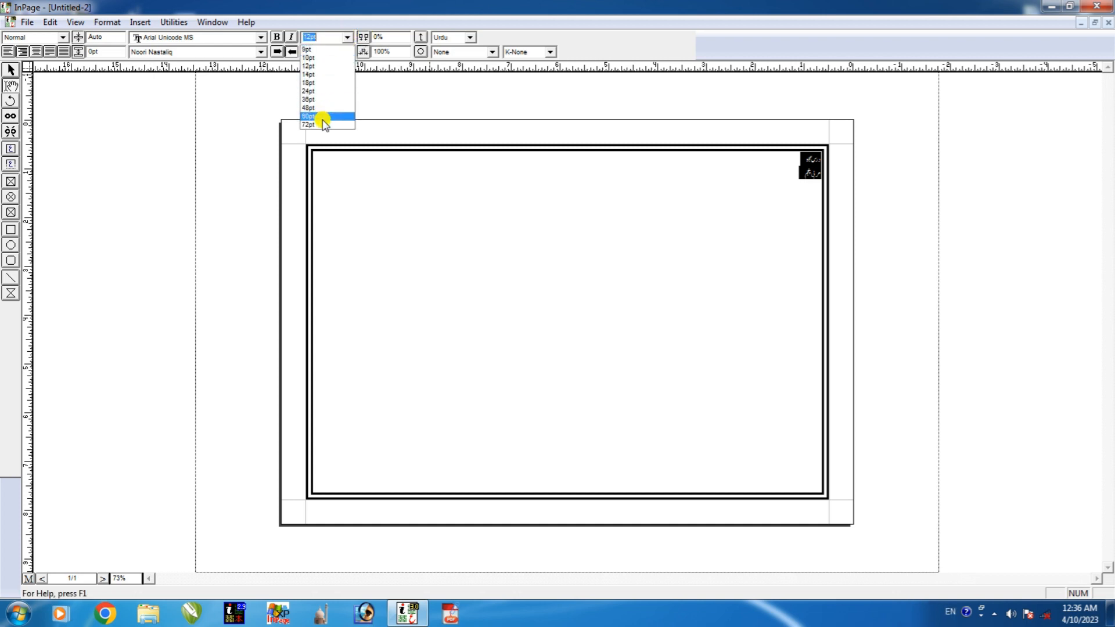
pyautogui.click(323, 124)
pyautogui.click(592, 273)
pyautogui.moveTo(693, 306); pyautogui.dragTo(866, 216)
pyautogui.click(688, 210)
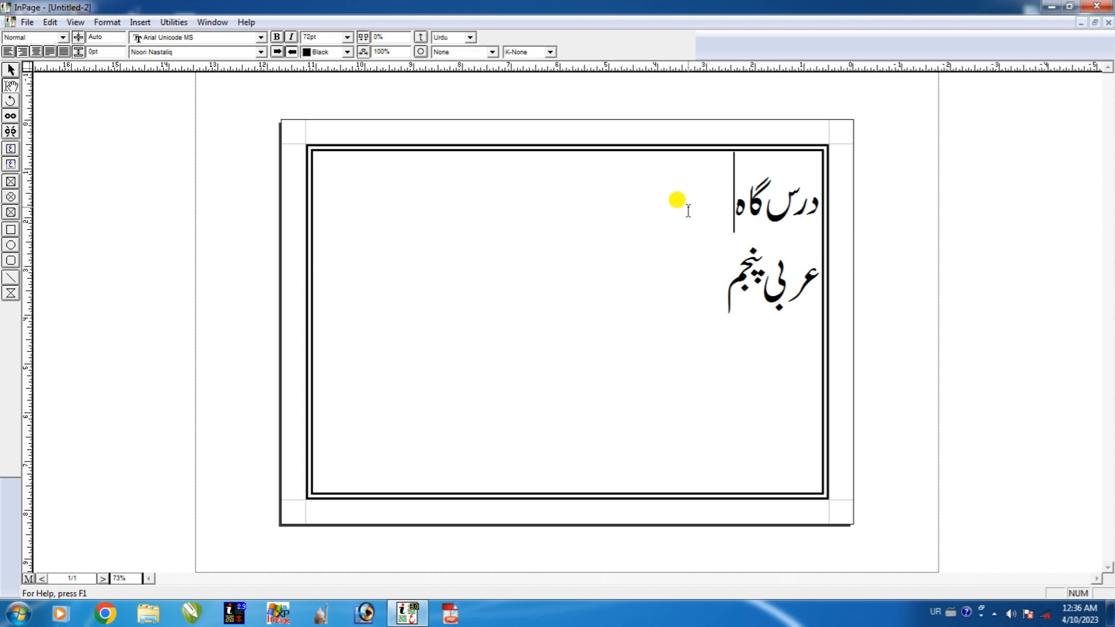
# Add the colon after درس گاہ and enlarge both lines to 100pt, then adjust them to 112pt.
pyautogui.write(':')
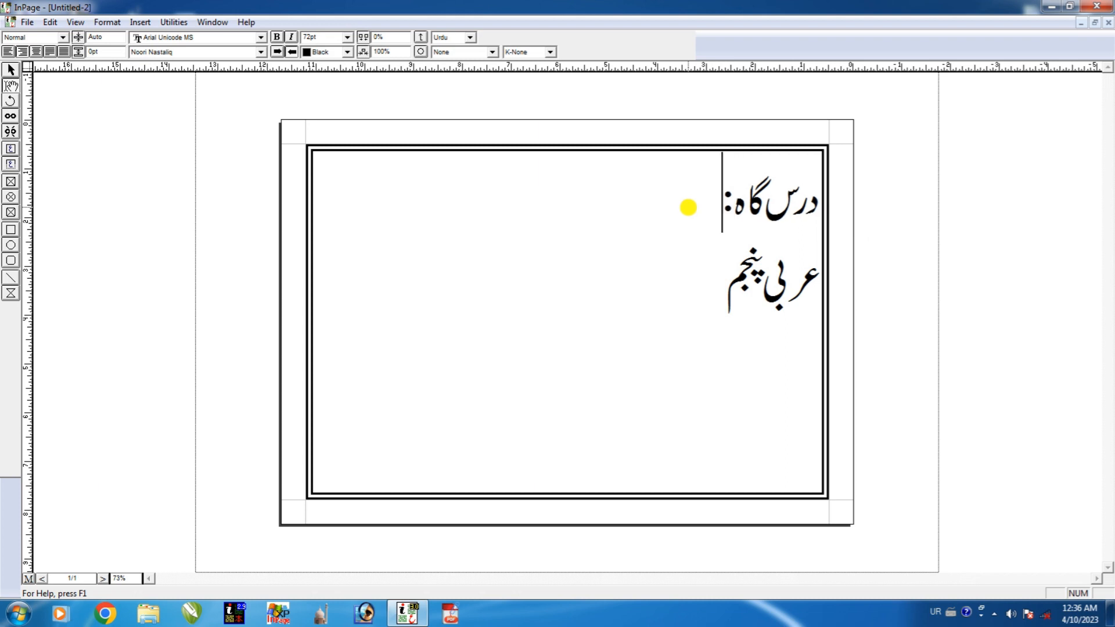
pyautogui.moveTo(667, 278); pyautogui.dragTo(855, 207)
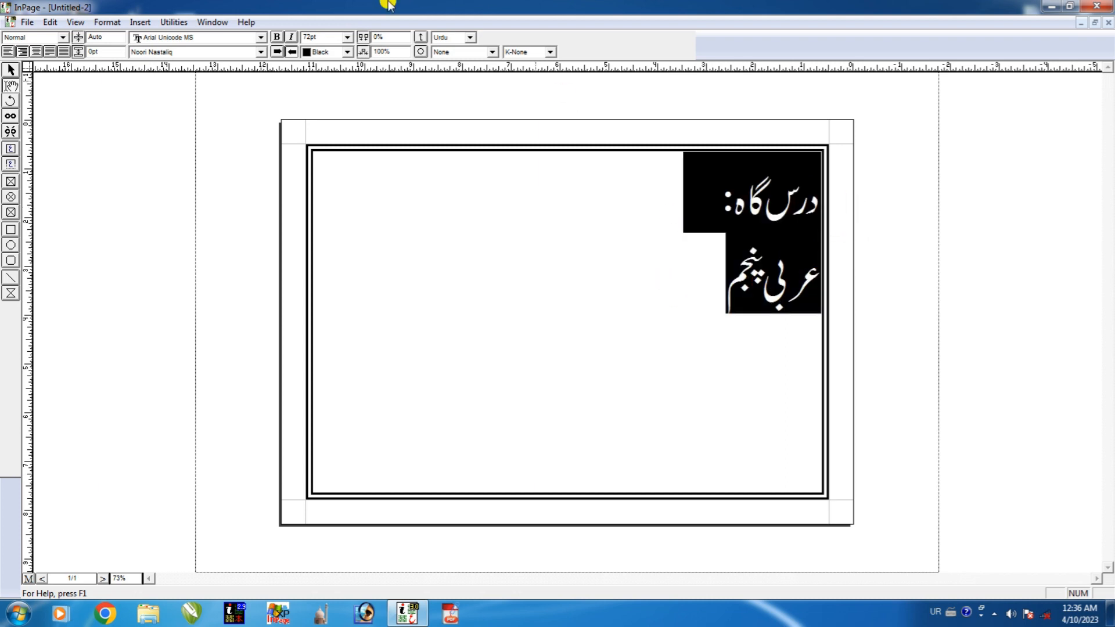
pyautogui.doubleClick(329, 38)
pyautogui.write('1')
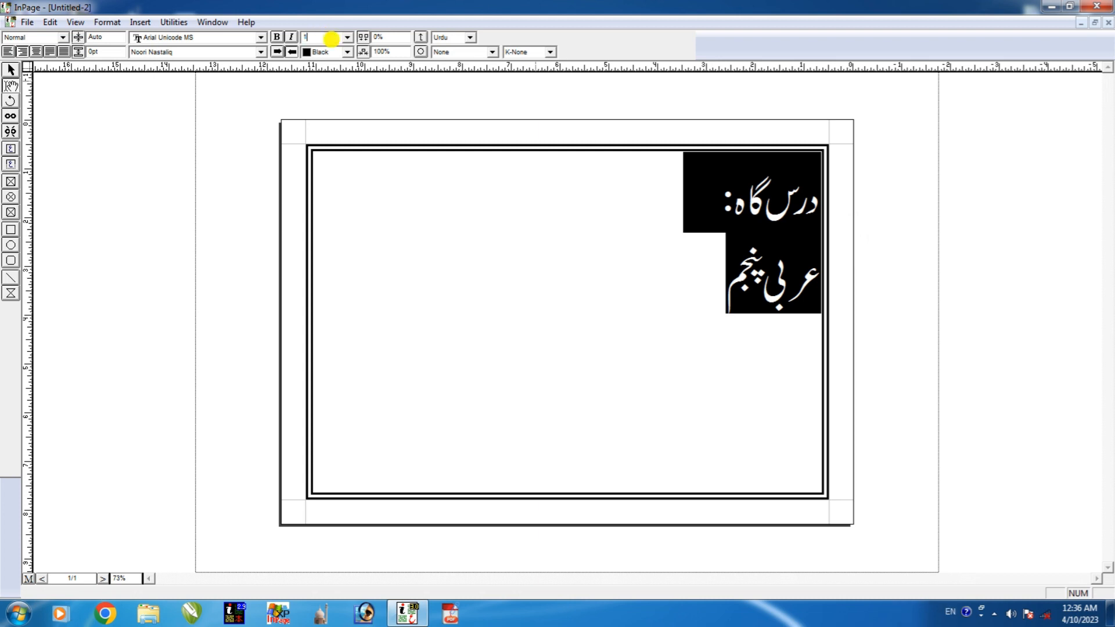
pyautogui.write('00')
pyautogui.press('Return')
pyautogui.click(630, 378)
pyautogui.moveTo(631, 379); pyautogui.dragTo(891, 201)
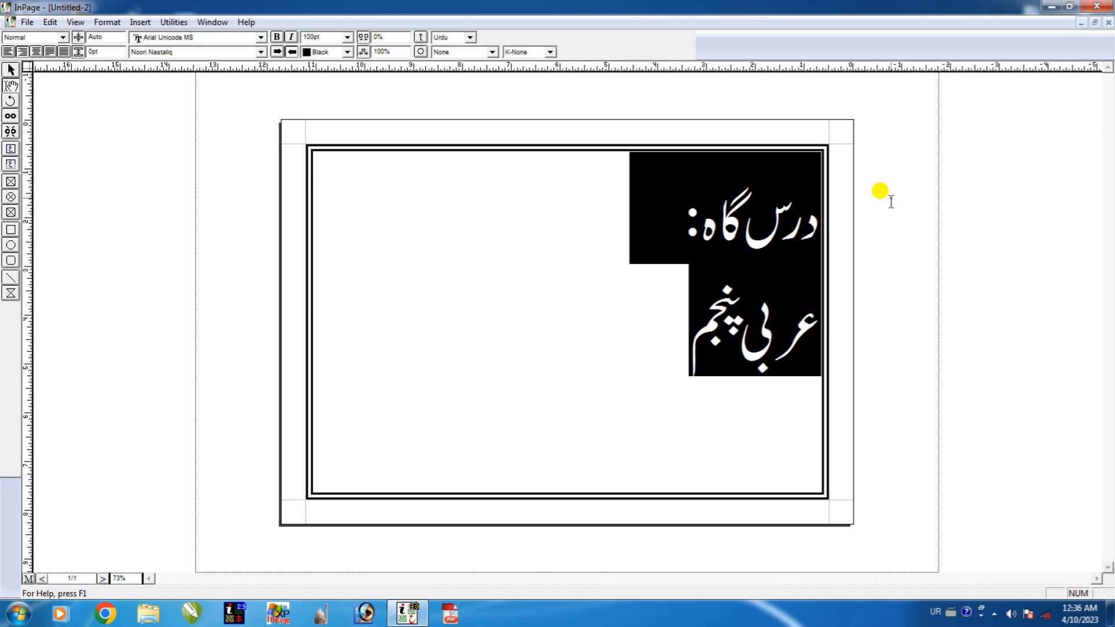
pyautogui.hotkey('ctrl', 'shift', '.')
pyautogui.hotkey('ctrl', 'shift', '.')
pyautogui.hotkey('ctrl', 'shift', '.')
pyautogui.hotkey('ctrl', 'shift', '.')
pyautogui.hotkey('ctrl', 'shift', '.')
pyautogui.hotkey('ctrl', 'shift', '.')
pyautogui.hotkey('ctrl', 'shift', '.')
pyautogui.hotkey('ctrl', 'shift', '.')
pyautogui.hotkey('ctrl', 'shift', '.')
pyautogui.hotkey('ctrl', 'shift', '.')
pyautogui.hotkey('ctrl', 'shift', '.')
pyautogui.hotkey('ctrl', 'shift', '.')
pyautogui.hotkey('ctrl', 'shift', '.')
pyautogui.hotkey('ctrl', 'shift', '.')
pyautogui.hotkey('ctrl', 'shift', '.')
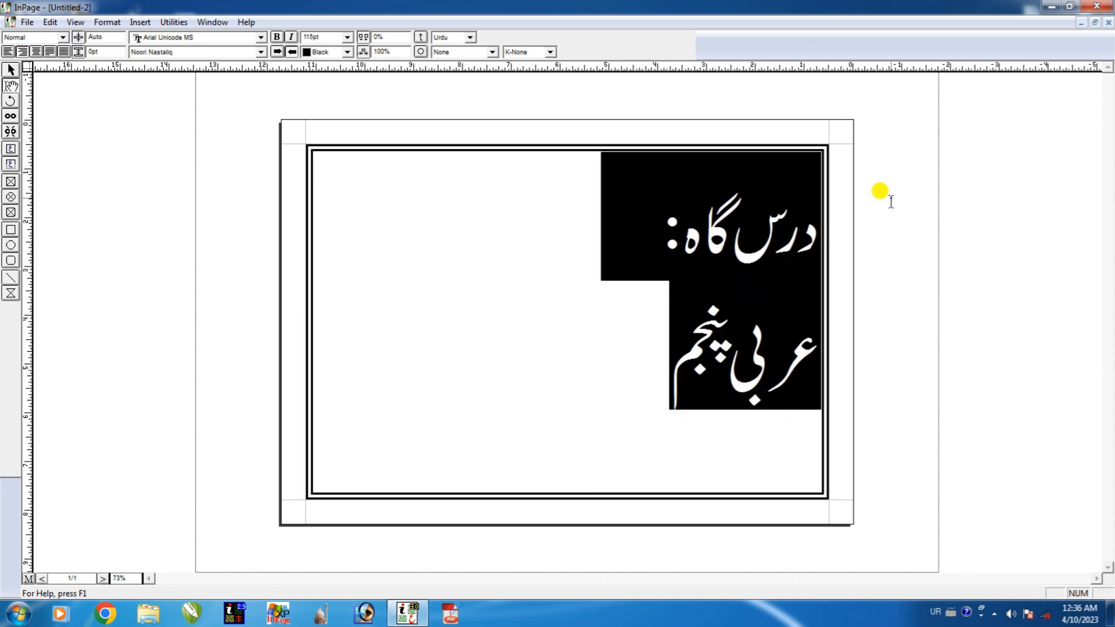
pyautogui.hotkey('ctrl', 'shift', ',')
pyautogui.hotkey('ctrl', 'shift', ',')
pyautogui.hotkey('ctrl', 'shift', ',')
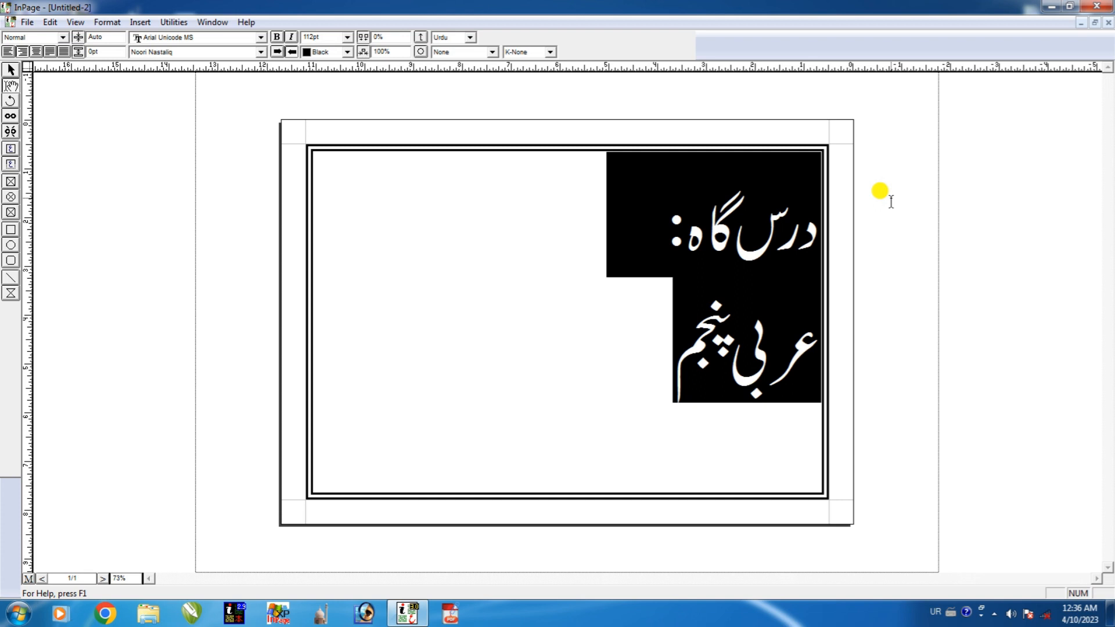
pyautogui.click(628, 237)
pyautogui.moveTo(598, 360); pyautogui.dragTo(867, 261)
# Centre both Urdu lines and select the line عربی پنجم to change its font.
pyautogui.click(36, 51)
pyautogui.click(465, 368)
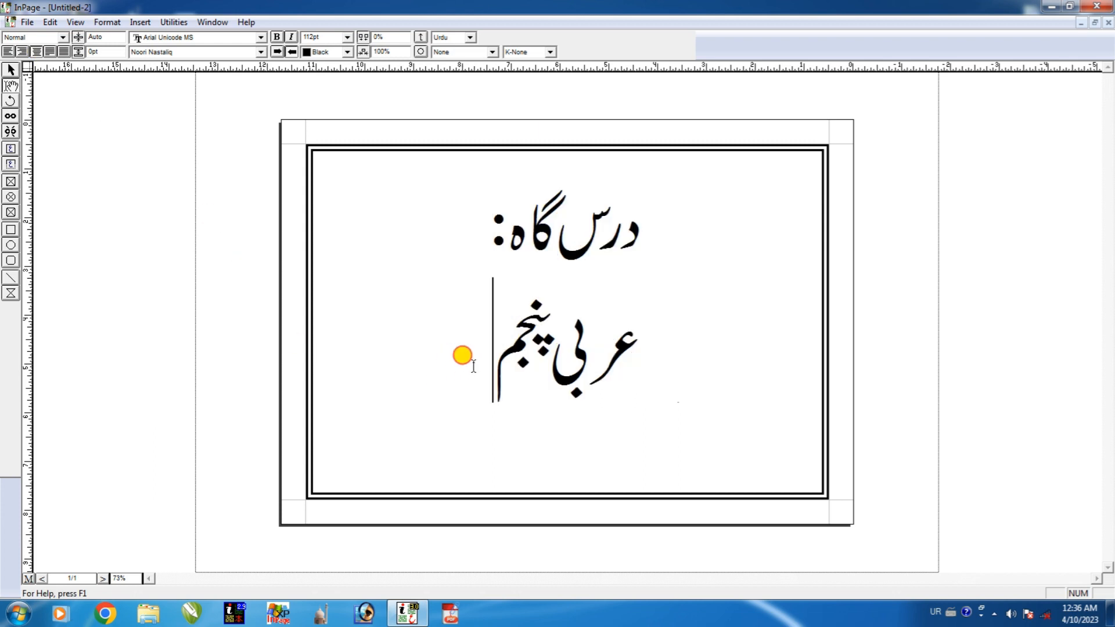
pyautogui.moveTo(451, 354); pyautogui.dragTo(644, 355)
pyautogui.click(436, 343)
pyautogui.moveTo(436, 344); pyautogui.dragTo(643, 343)
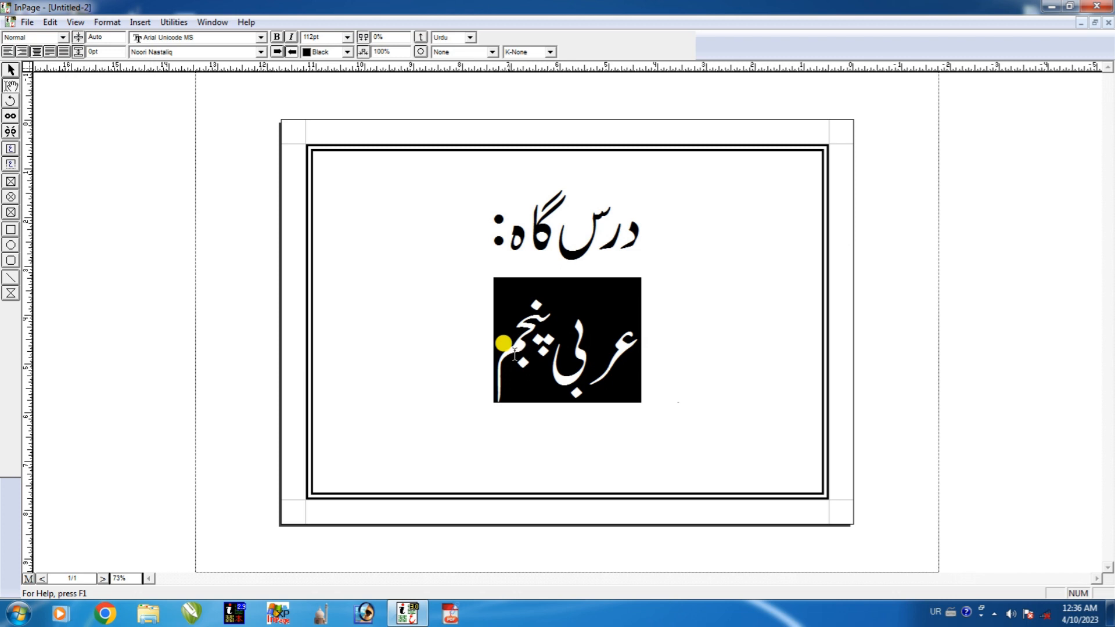
pyautogui.click(464, 357)
pyautogui.moveTo(463, 356); pyautogui.dragTo(633, 343)
pyautogui.click(483, 350)
pyautogui.moveTo(473, 354); pyautogui.dragTo(648, 354)
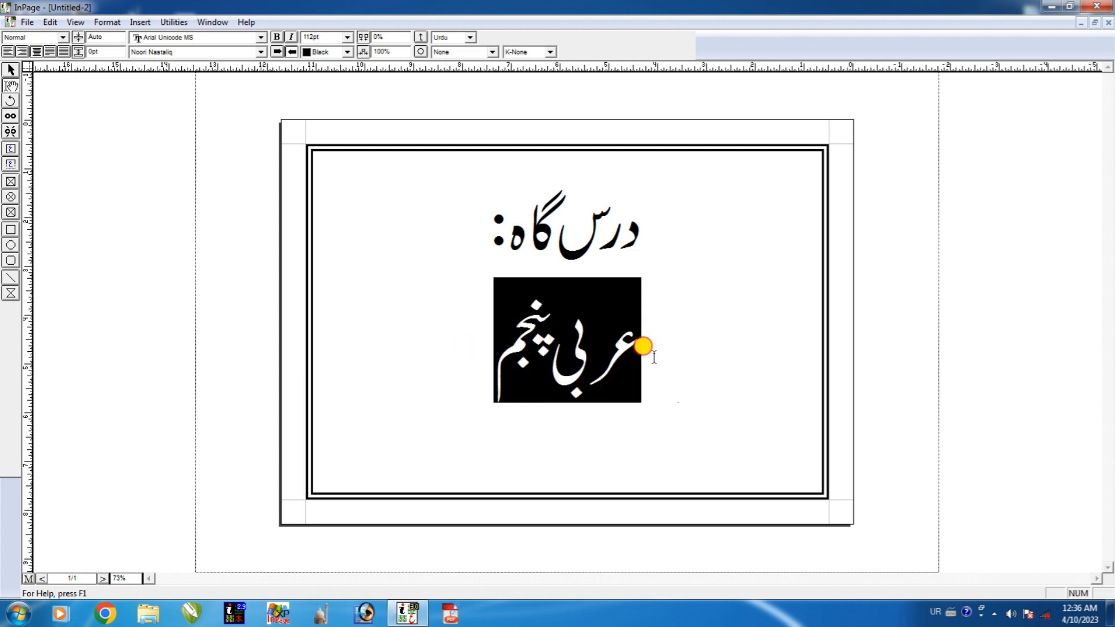
pyautogui.click(153, 54)
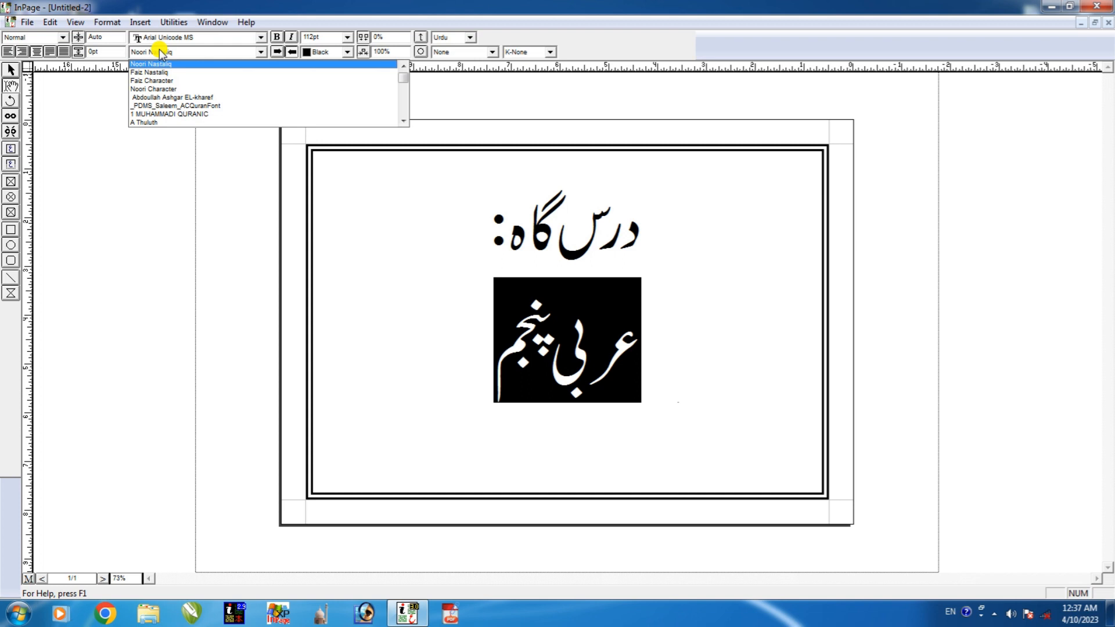
# Set the line عربی پنجم in the Bombay Black Unicode font.
pyautogui.click(235, 52)
pyautogui.click(235, 53)
pyautogui.press('b')
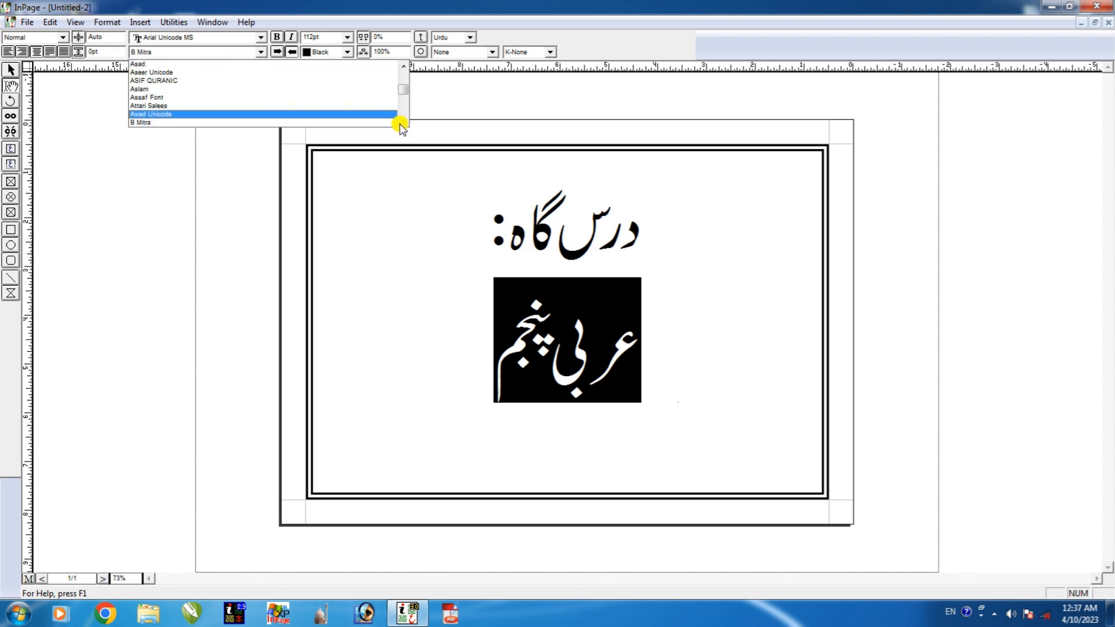
pyautogui.scroll(-5, 405, 124)
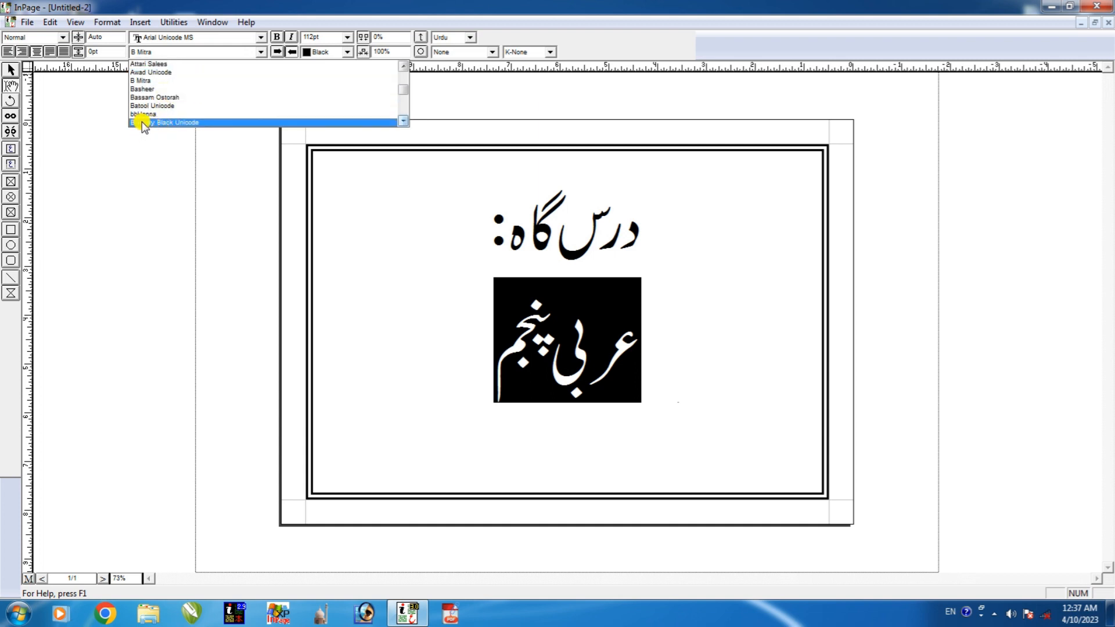
pyautogui.click(176, 123)
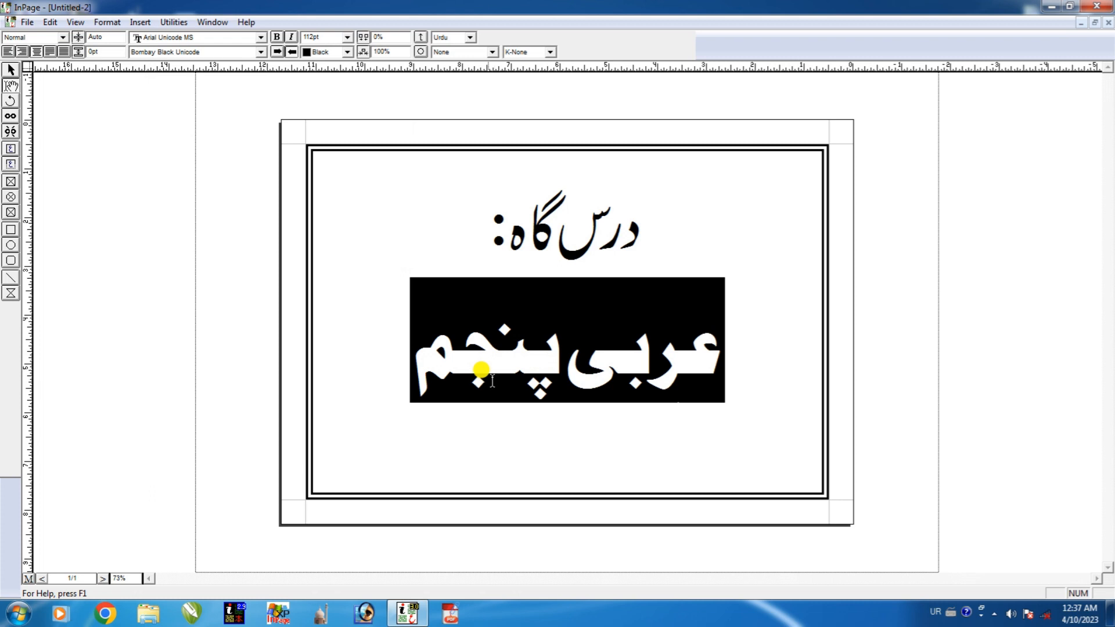
pyautogui.scroll(1, 567, 365)
pyautogui.scroll(-1, 549, 410)
pyautogui.scroll(1, 625, 403)
pyautogui.scroll(-1, 639, 384)
pyautogui.click(688, 372)
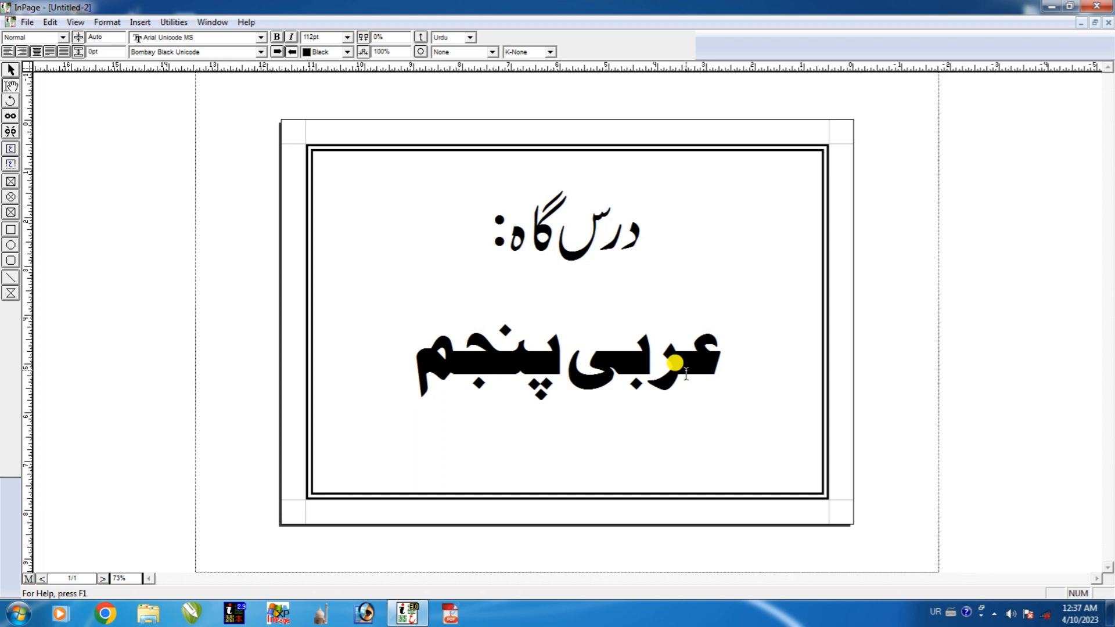
# Insert tatweel stretch characters into عربی پنجم, including one before the final م.
pyautogui.write('ــ')
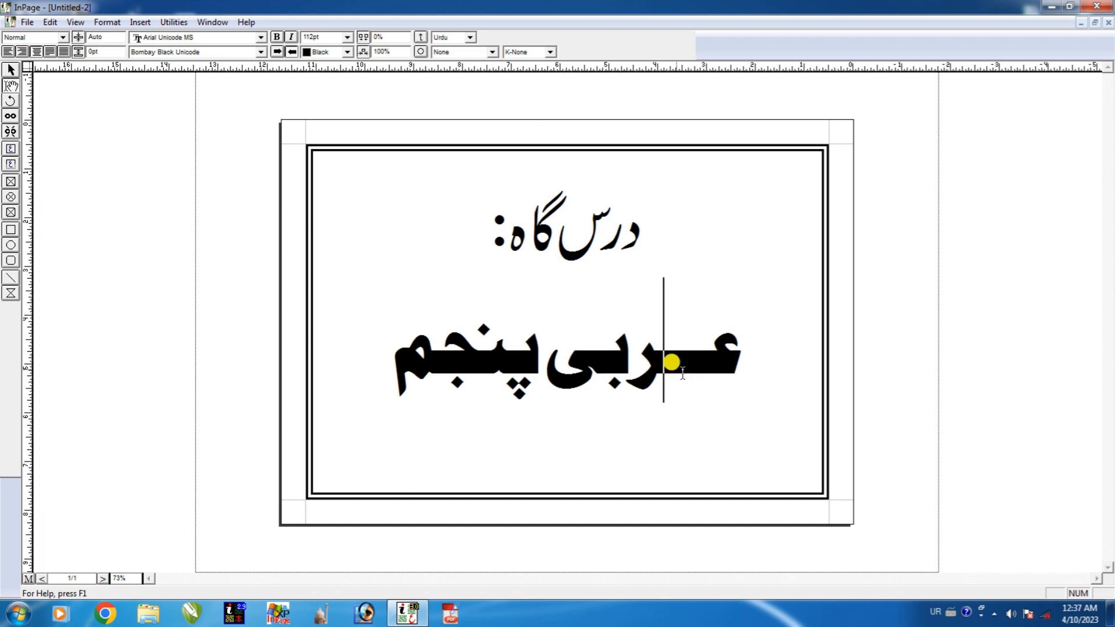
pyautogui.click(697, 360)
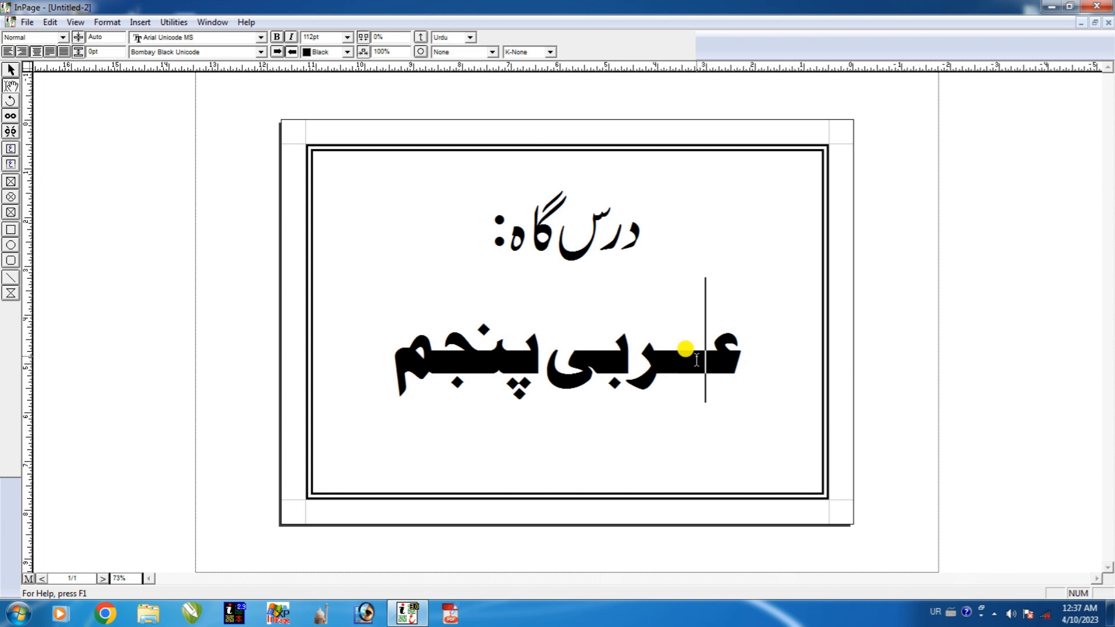
pyautogui.click(433, 361)
pyautogui.write('ـ')
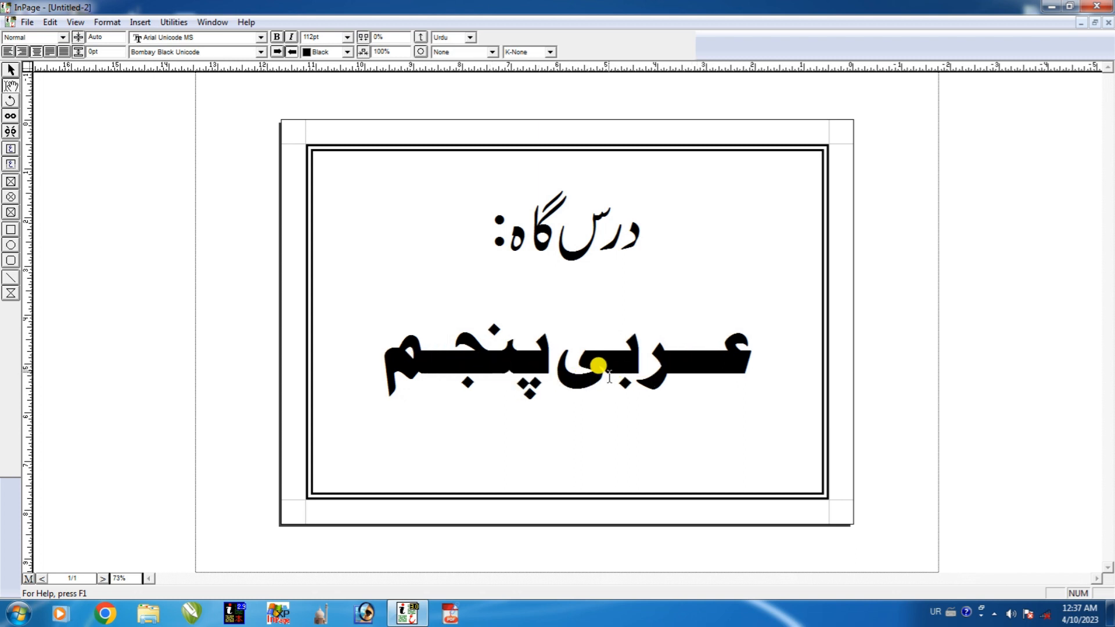
# Apply K-Always kashida to the letter س in درس.
pyautogui.click(589, 233)
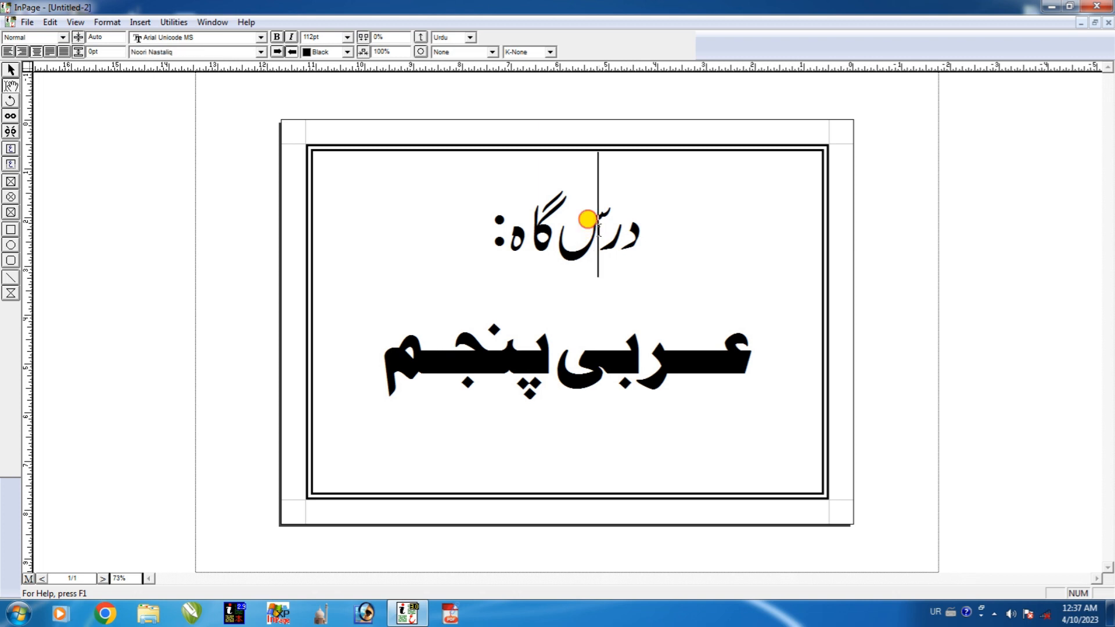
pyautogui.moveTo(588, 232); pyautogui.dragTo(557, 230)
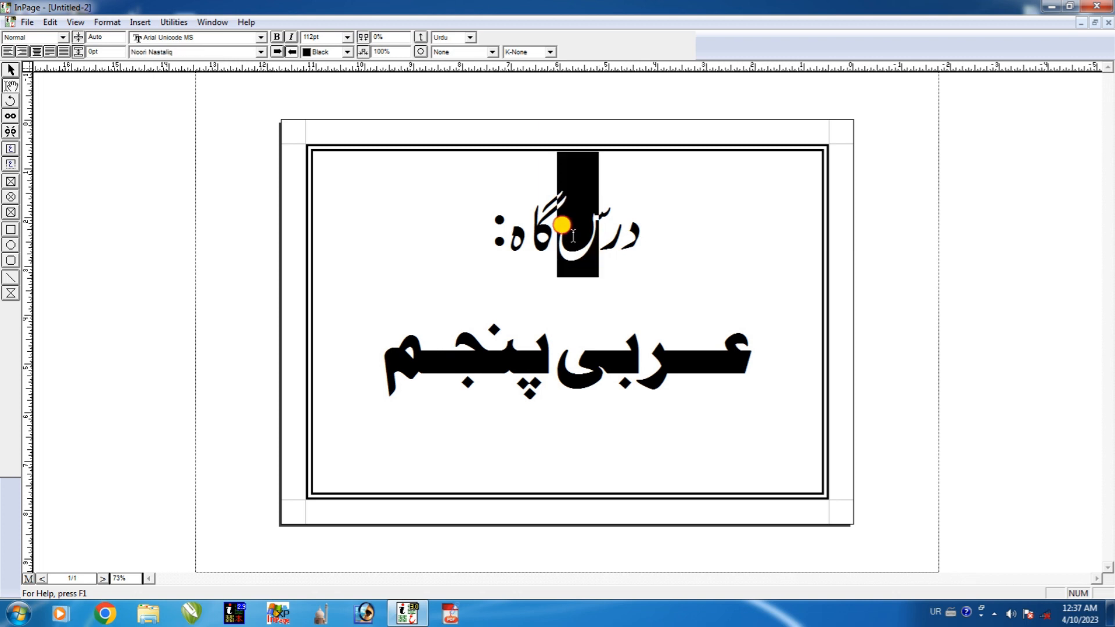
pyautogui.click(517, 52)
pyautogui.click(515, 80)
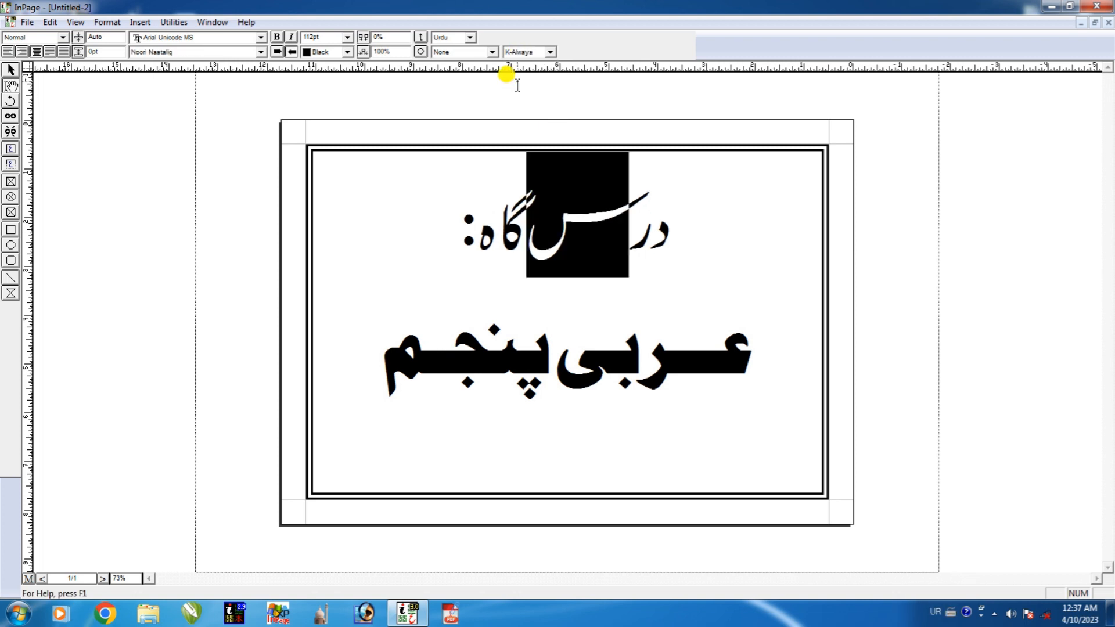
pyautogui.click(535, 53)
pyautogui.click(531, 81)
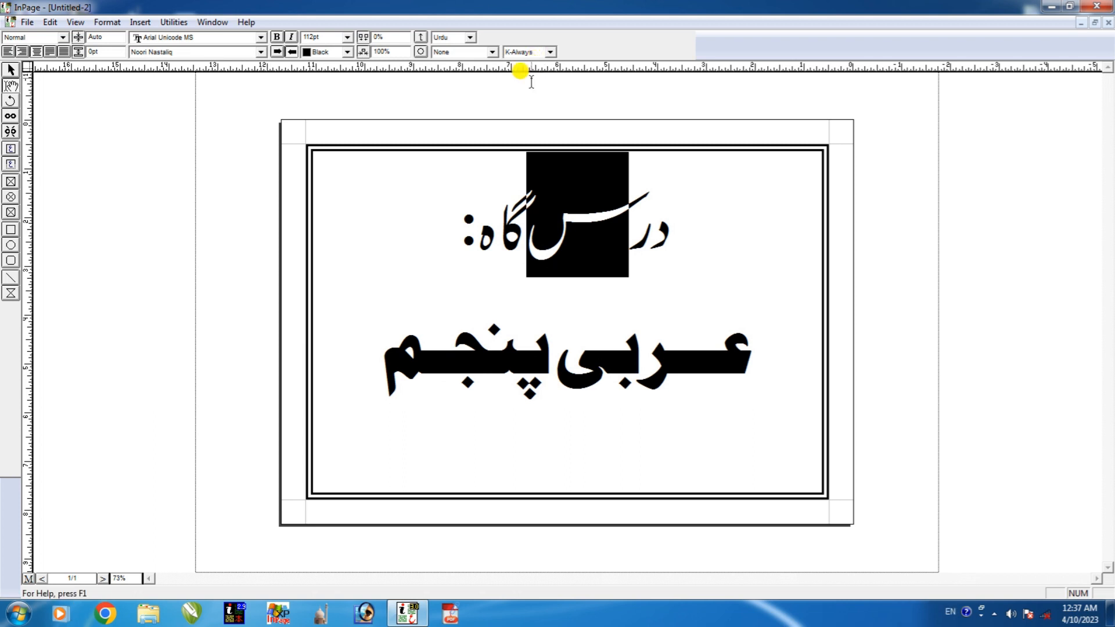
# Resize the درس گاہ: heading to 100pt.
pyautogui.moveTo(434, 246); pyautogui.dragTo(677, 229)
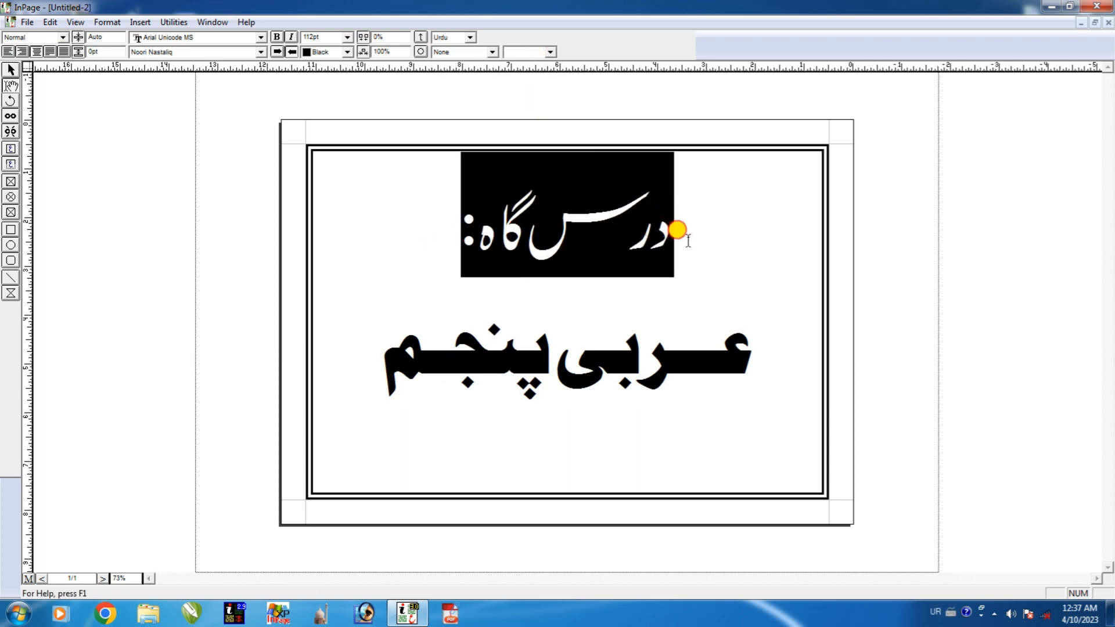
pyautogui.click(591, 285)
pyautogui.moveTo(428, 219); pyautogui.dragTo(691, 234)
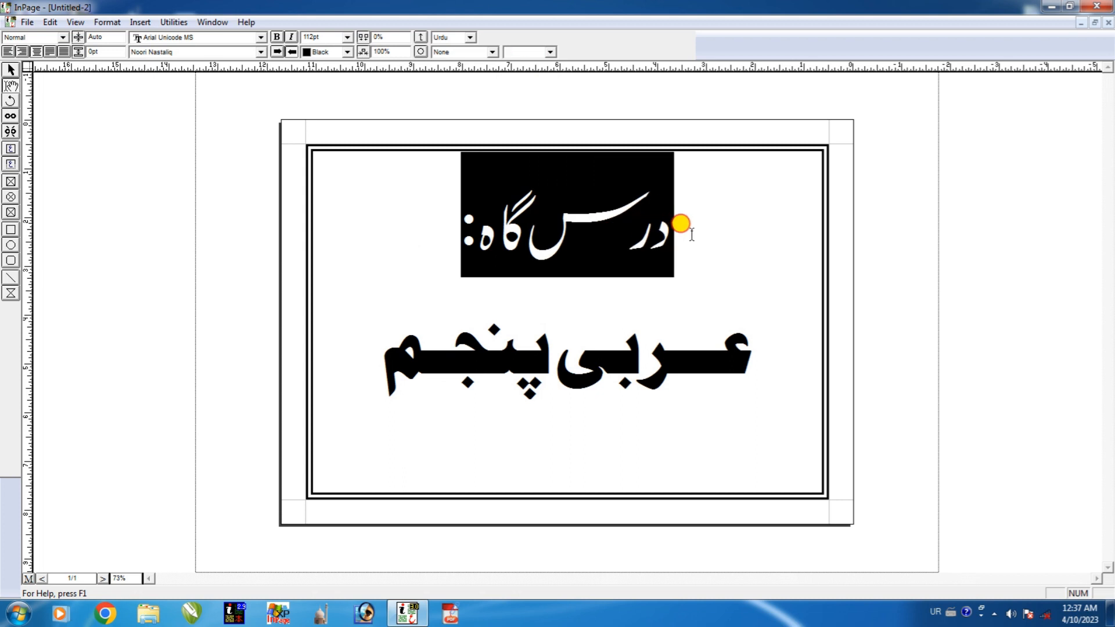
pyautogui.click(348, 37)
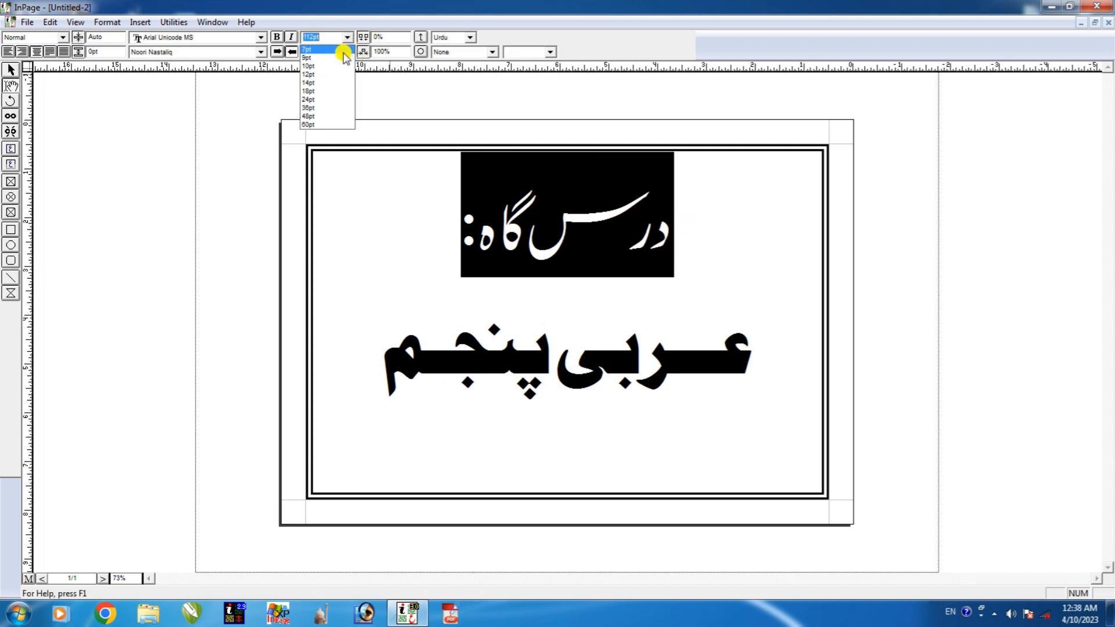
pyautogui.click(319, 125)
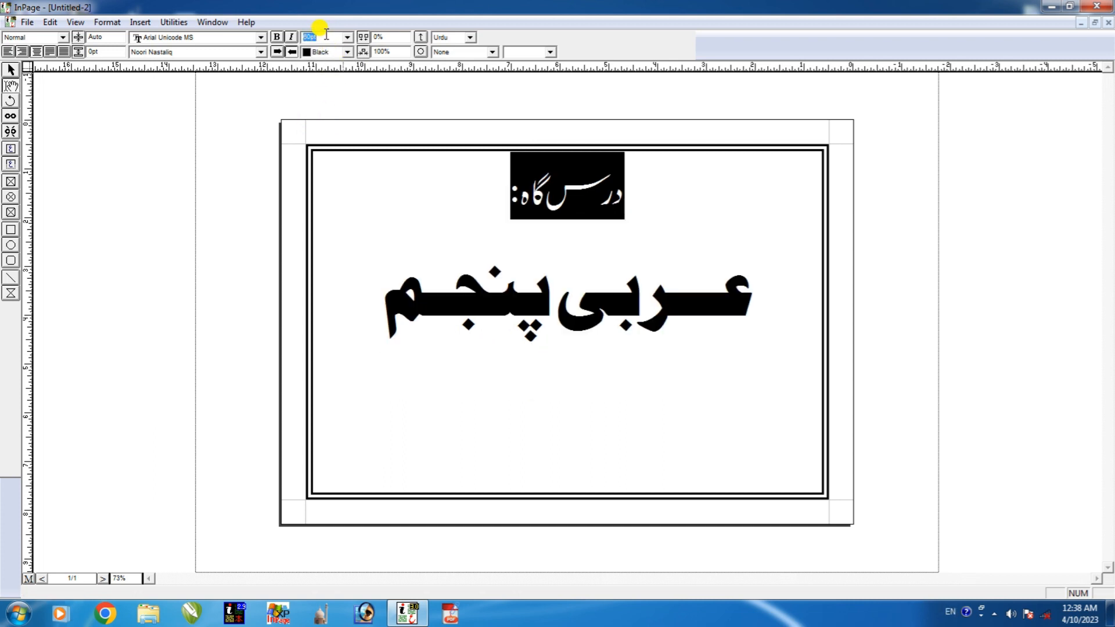
pyautogui.press('Return')
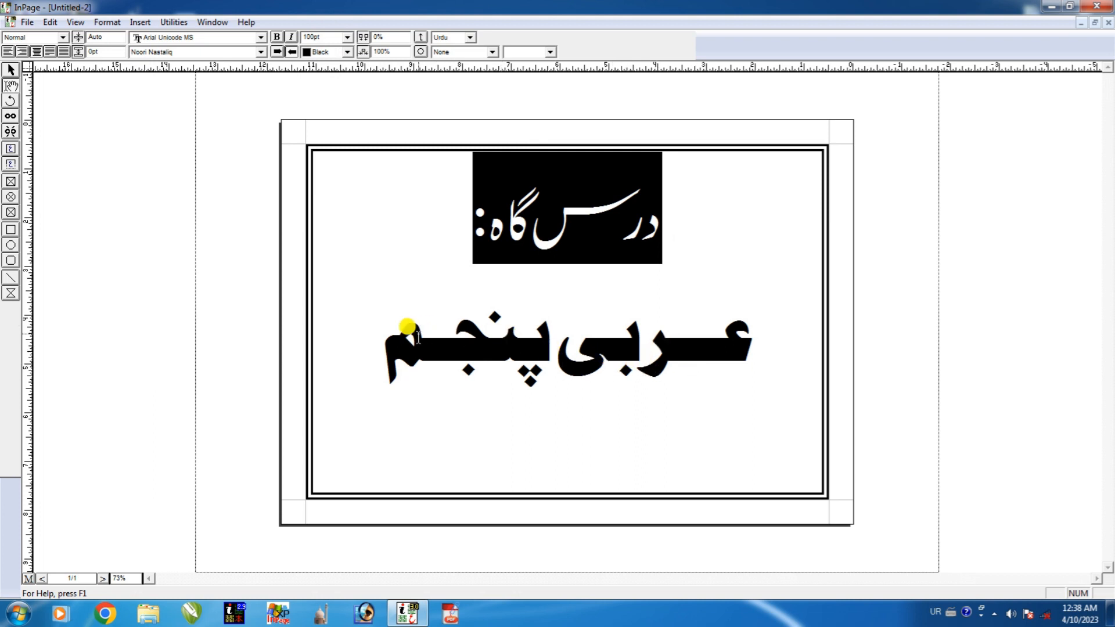
pyautogui.moveTo(378, 318); pyautogui.dragTo(754, 363)
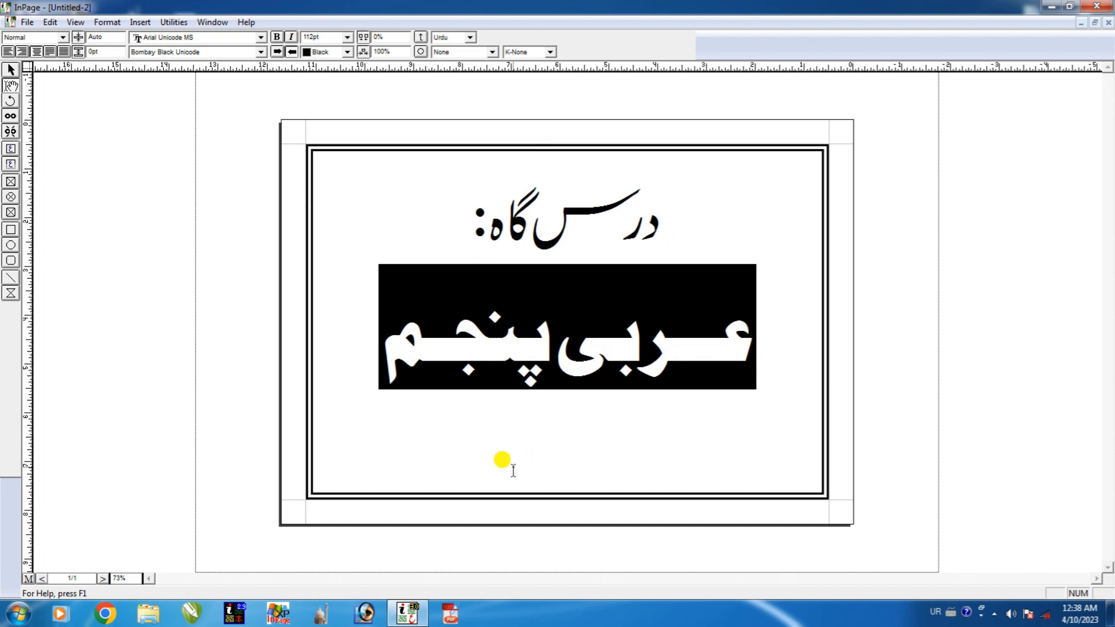
pyautogui.click(471, 443)
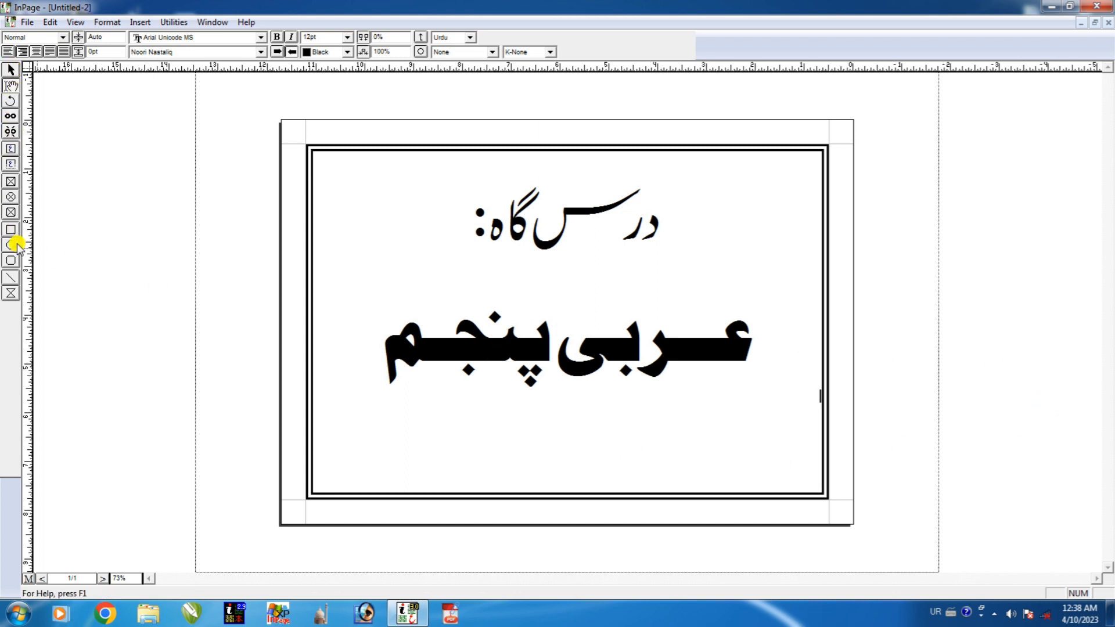
# Draw a wide title text box below عربی پنجم and type the institute's name in Urdu.
pyautogui.click(10, 166)
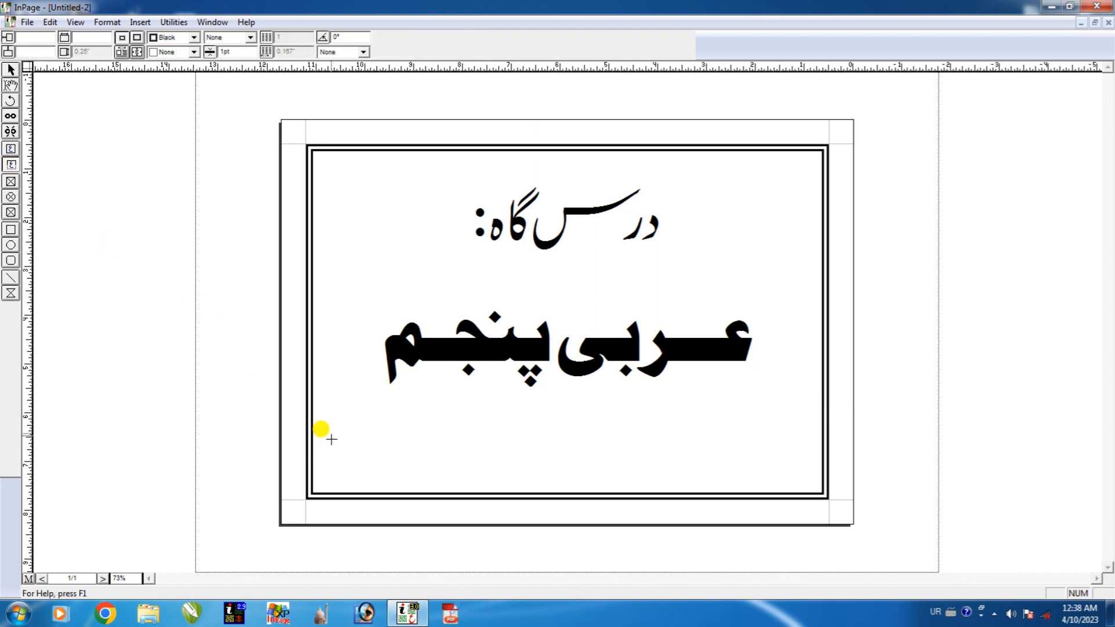
pyautogui.moveTo(320, 416); pyautogui.dragTo(814, 430)
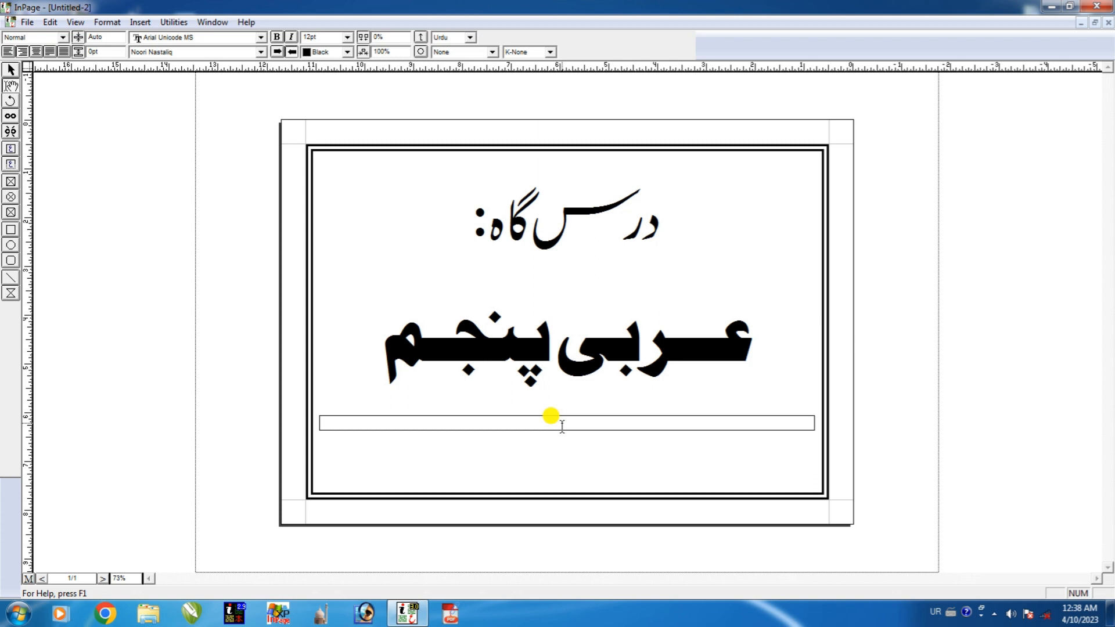
pyautogui.write('معہ امام محمد انور شاہ دیوبند')
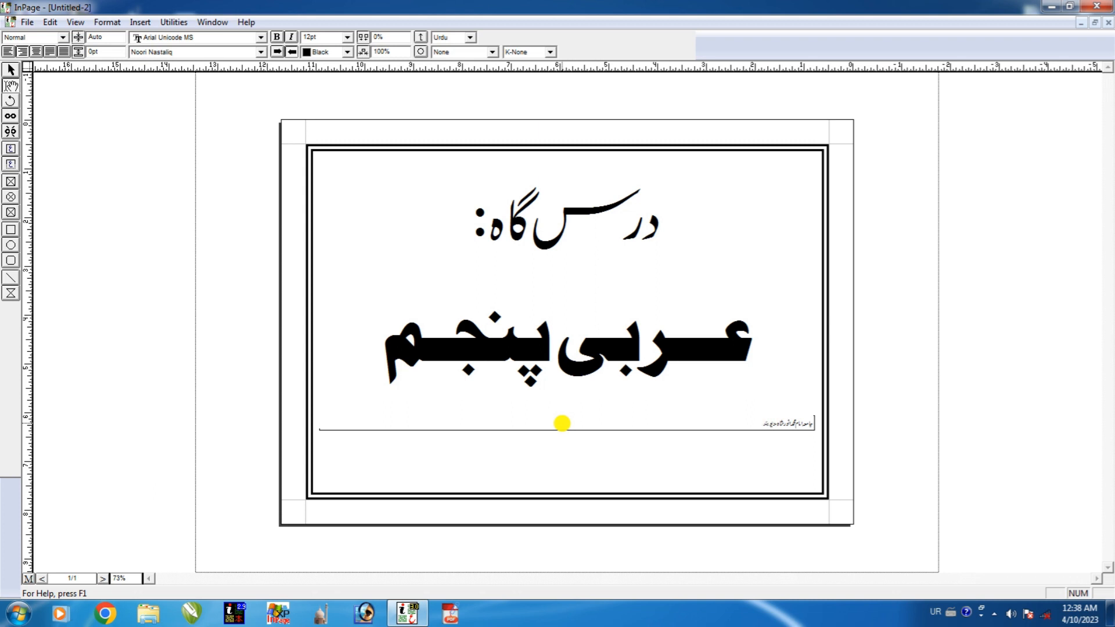
# Select the institute name to resize it, closing the accidentally opened Save dialog.
pyautogui.hotkey('ctrl', 'a')
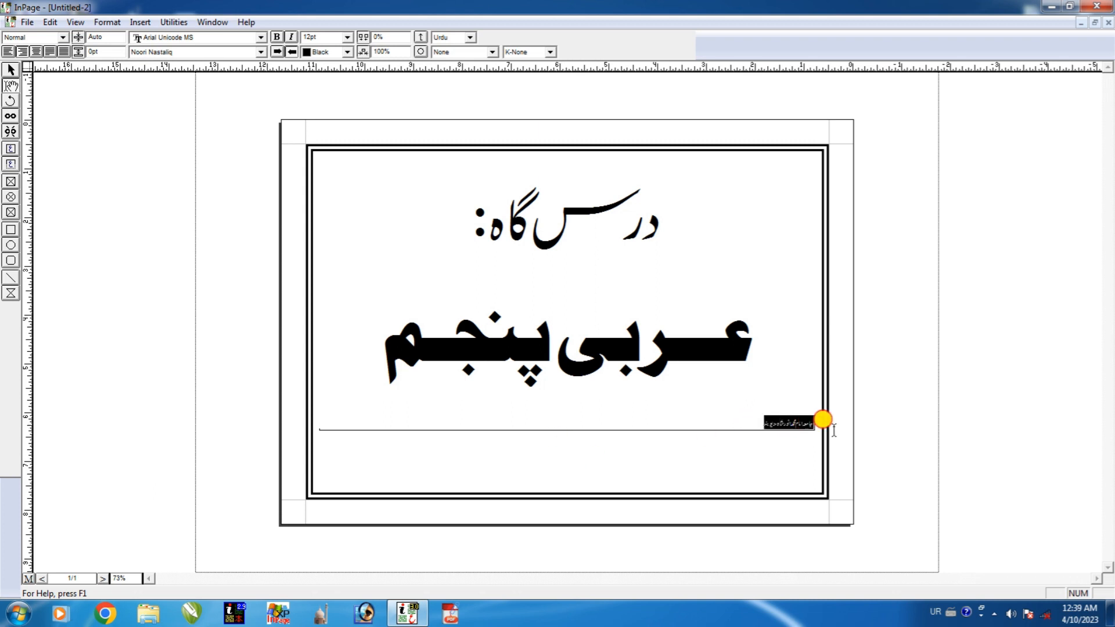
pyautogui.hotkey('ctrl', 's')
pyautogui.click(735, 161)
pyautogui.click(341, 37)
pyautogui.click(347, 37)
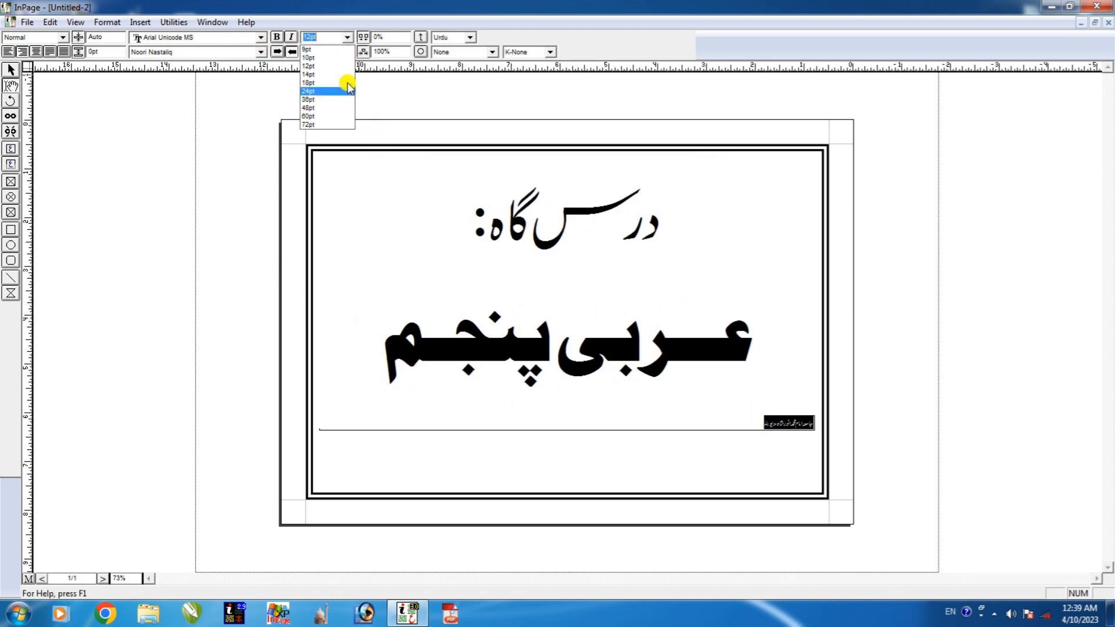
# Enlarge the institute name line to 75pt and centre it.
pyautogui.click(328, 116)
pyautogui.click(521, 463)
pyautogui.moveTo(552, 456); pyautogui.dragTo(807, 450)
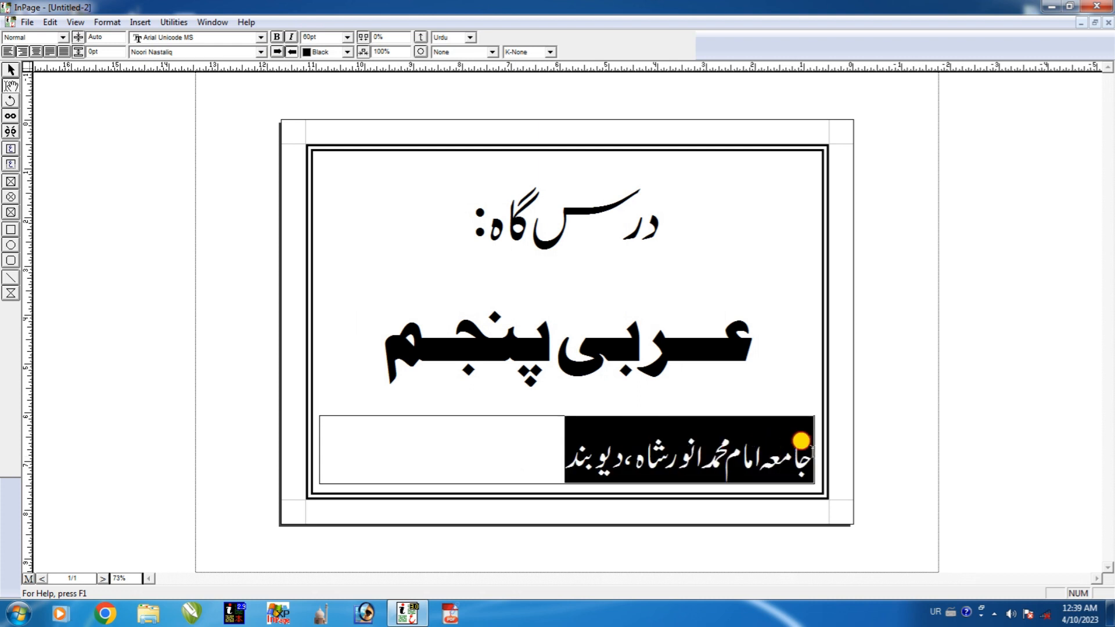
pyautogui.hotkey('ctrl', ']')
pyautogui.hotkey('ctrl', ']')
pyautogui.hotkey('ctrl', ']')
pyautogui.hotkey('ctrl', ']')
pyautogui.hotkey('ctrl', ']')
pyautogui.hotkey('ctrl', ']')
pyautogui.hotkey('ctrl', ']')
pyautogui.hotkey('ctrl', ']')
pyautogui.hotkey('ctrl', ']')
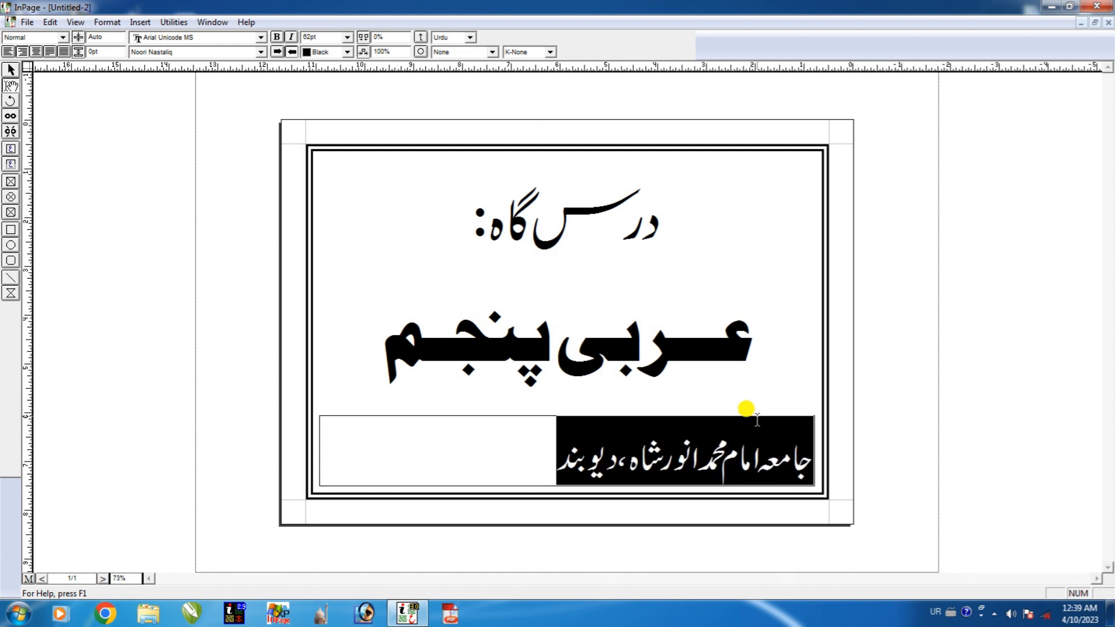
pyautogui.hotkey('ctrl', ']')
pyautogui.hotkey('ctrl', ']')
pyautogui.hotkey('ctrl', ']')
pyautogui.hotkey('ctrl', ']')
pyautogui.hotkey('ctrl', ']')
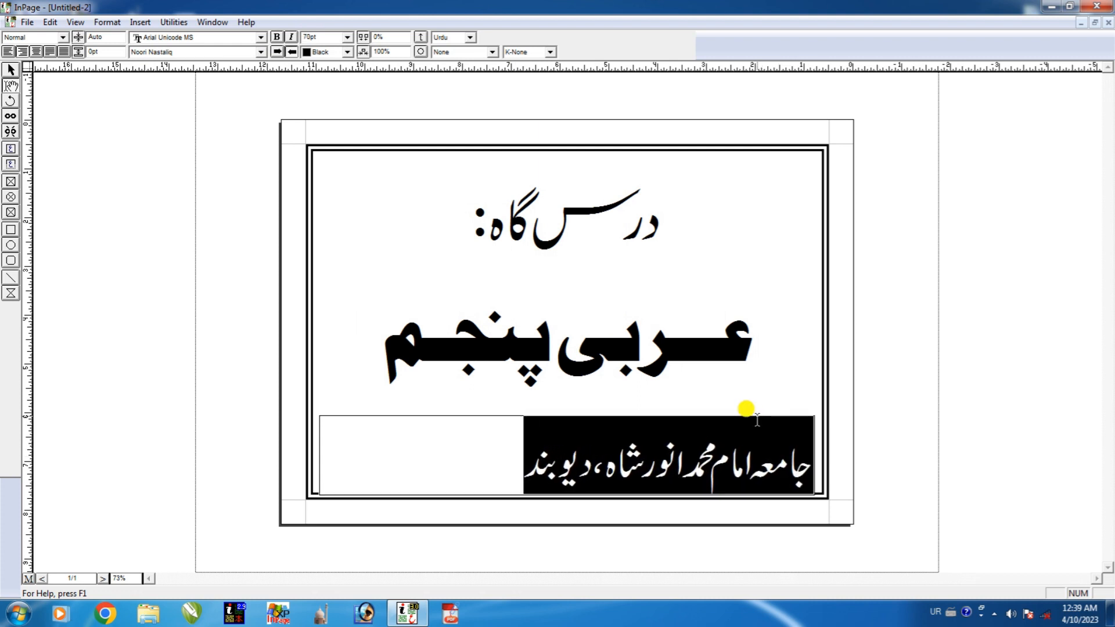
pyautogui.hotkey('ctrl', ']')
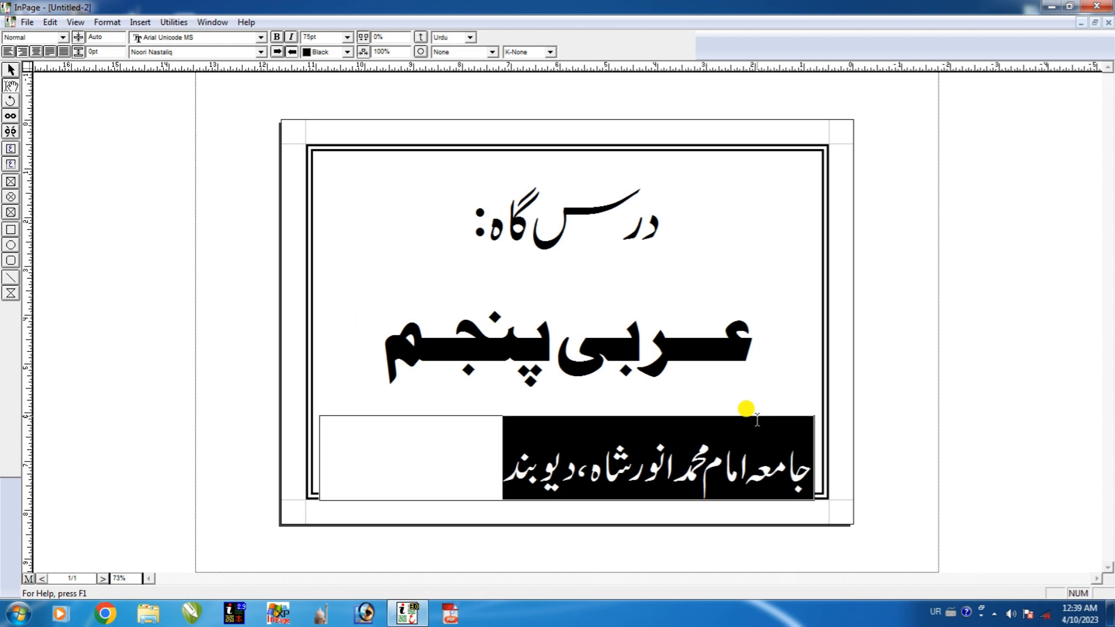
pyautogui.click(49, 51)
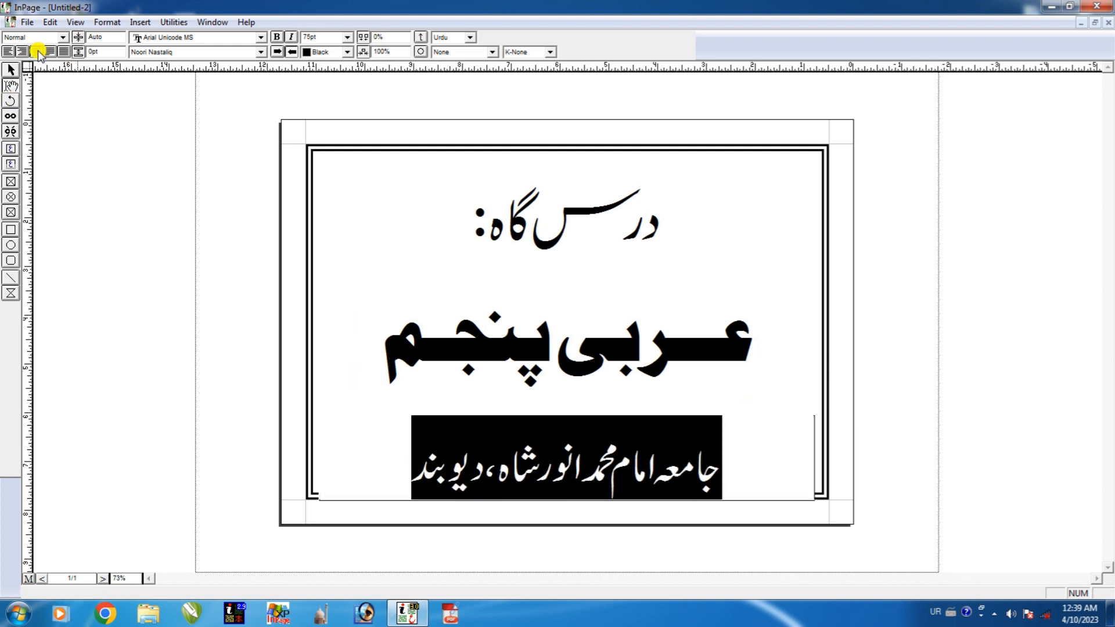
# Nudge the bottom text box slightly upward with the arrow keys.
pyautogui.click(10, 69)
pyautogui.click(651, 472)
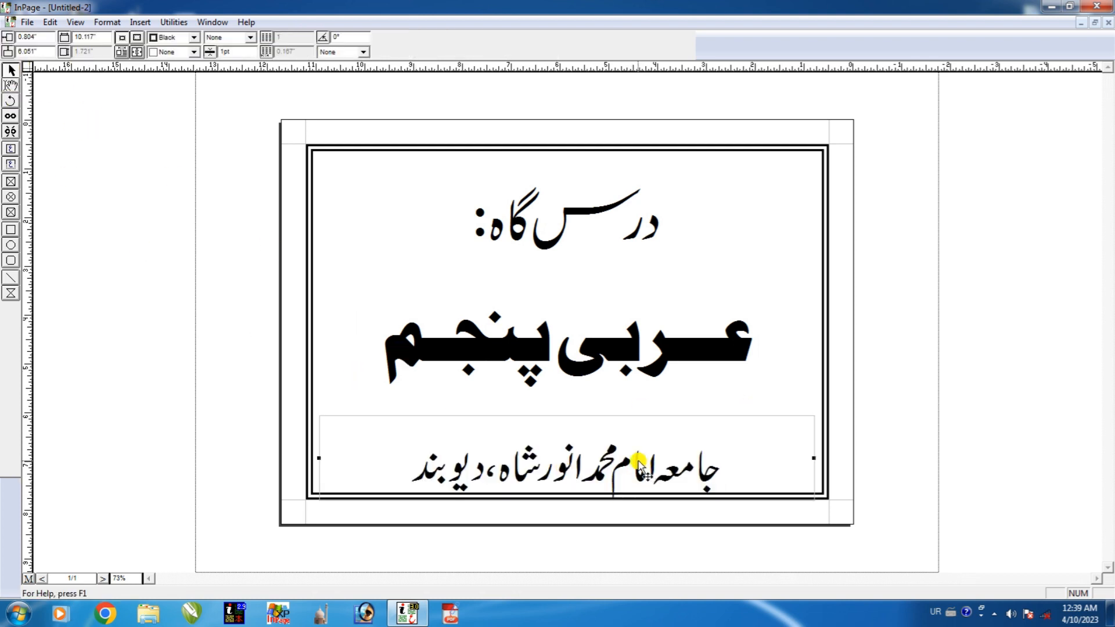
pyautogui.press('Up')
pyautogui.press('Up')
pyautogui.press('Up')
pyautogui.press('Up')
pyautogui.press('Up')
pyautogui.press('Up')
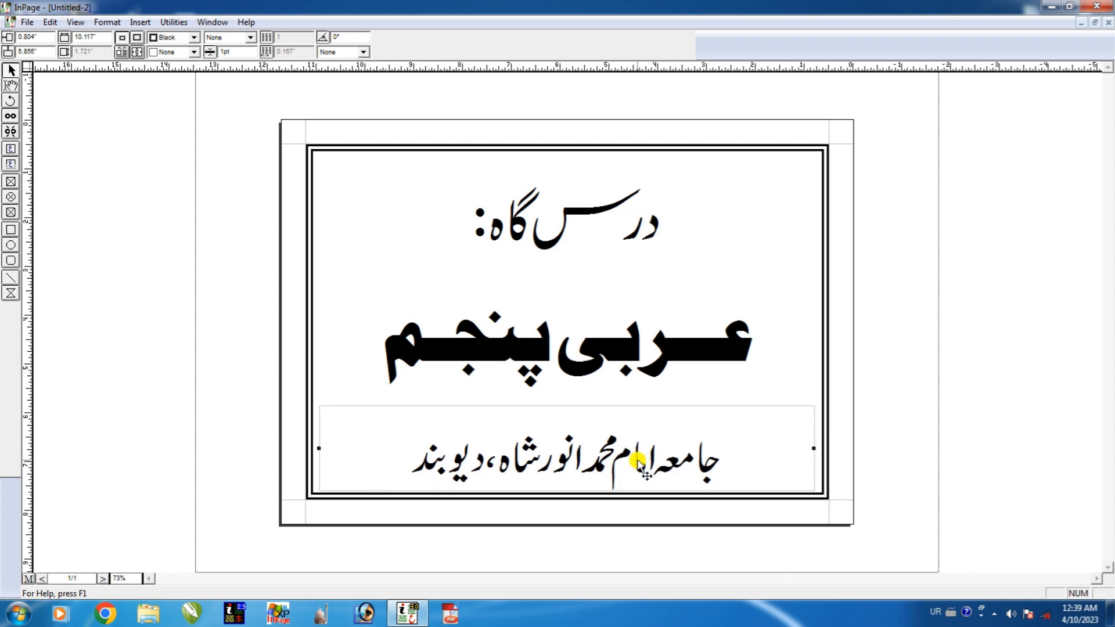
pyautogui.press('Down')
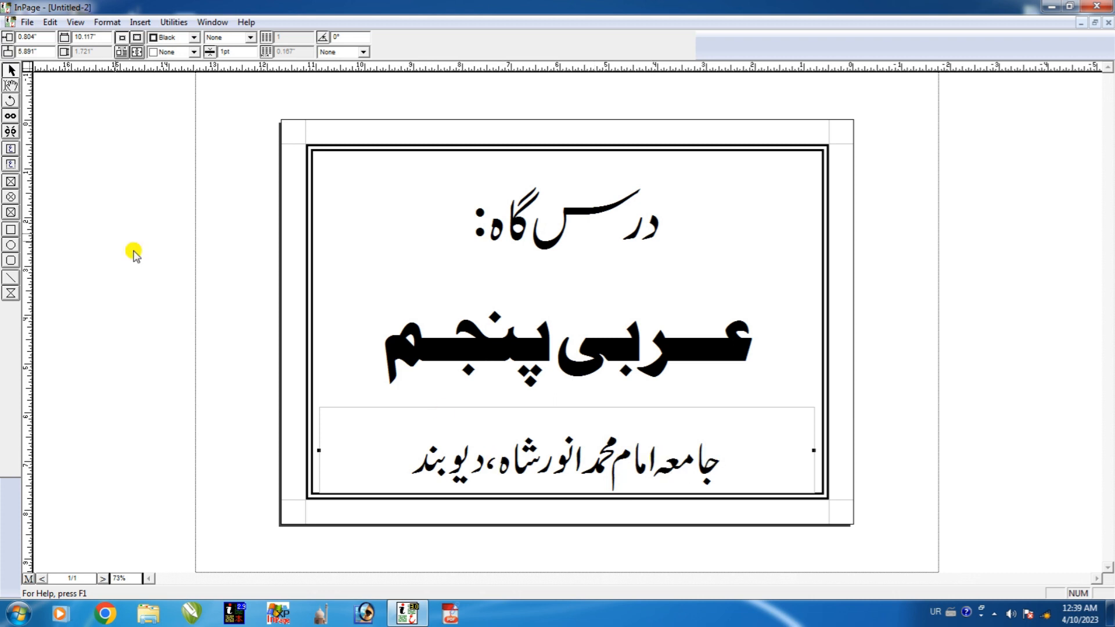
# Stretch the word محمد with K-Always kerning.
pyautogui.click(11, 88)
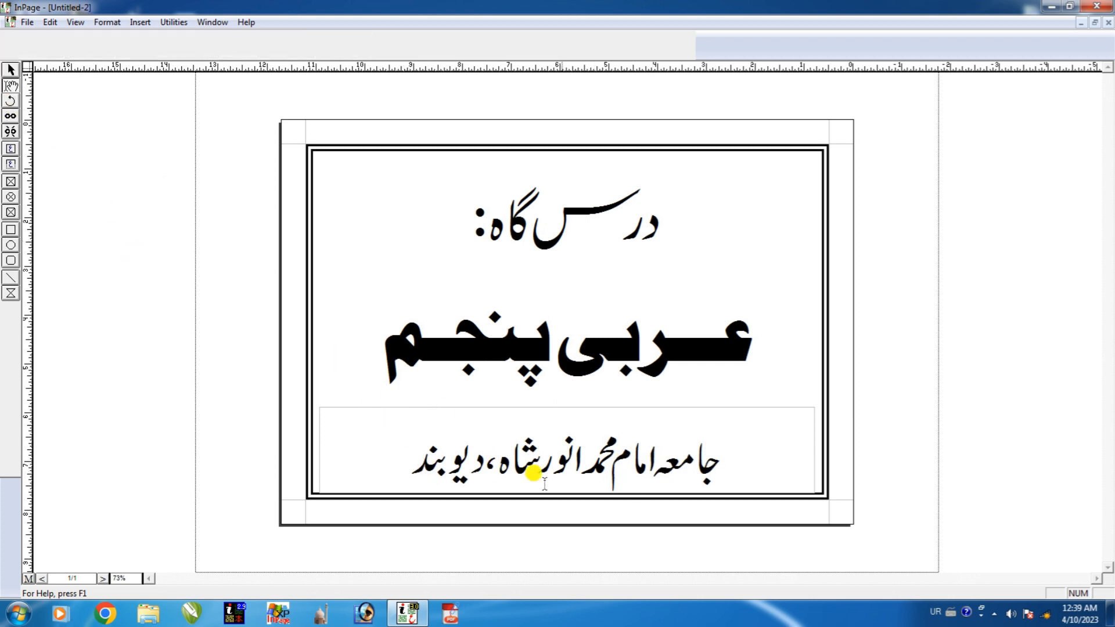
pyautogui.doubleClick(607, 453)
pyautogui.click(528, 52)
pyautogui.click(525, 81)
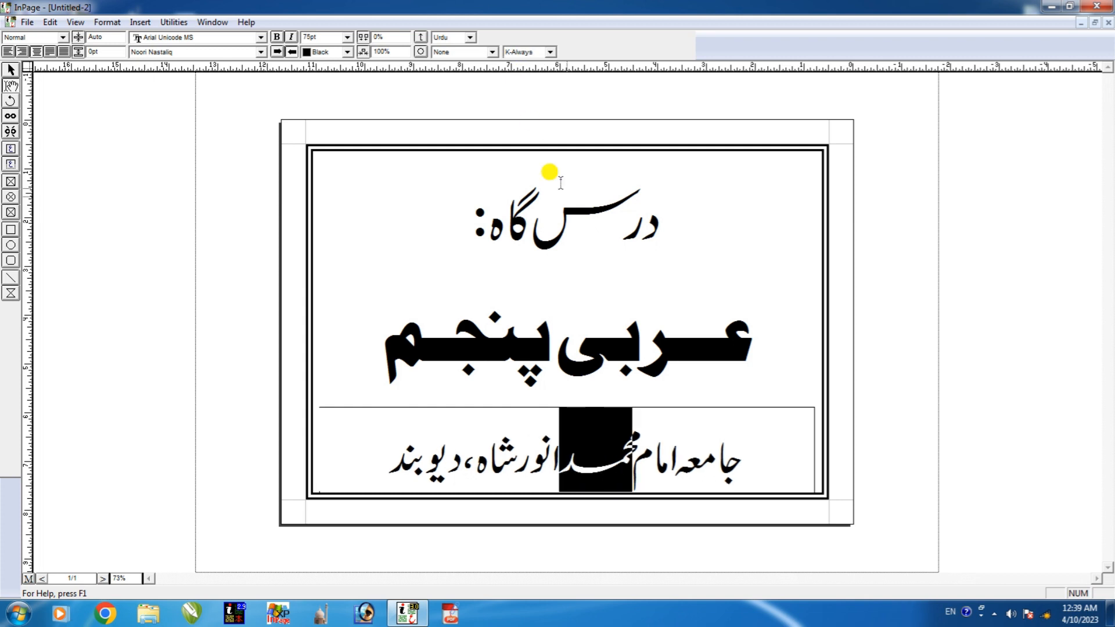
pyautogui.click(591, 472)
# Stretch the letters بند at the end of دیوبند with K-Always kerning.
pyautogui.moveTo(430, 456); pyautogui.dragTo(385, 459)
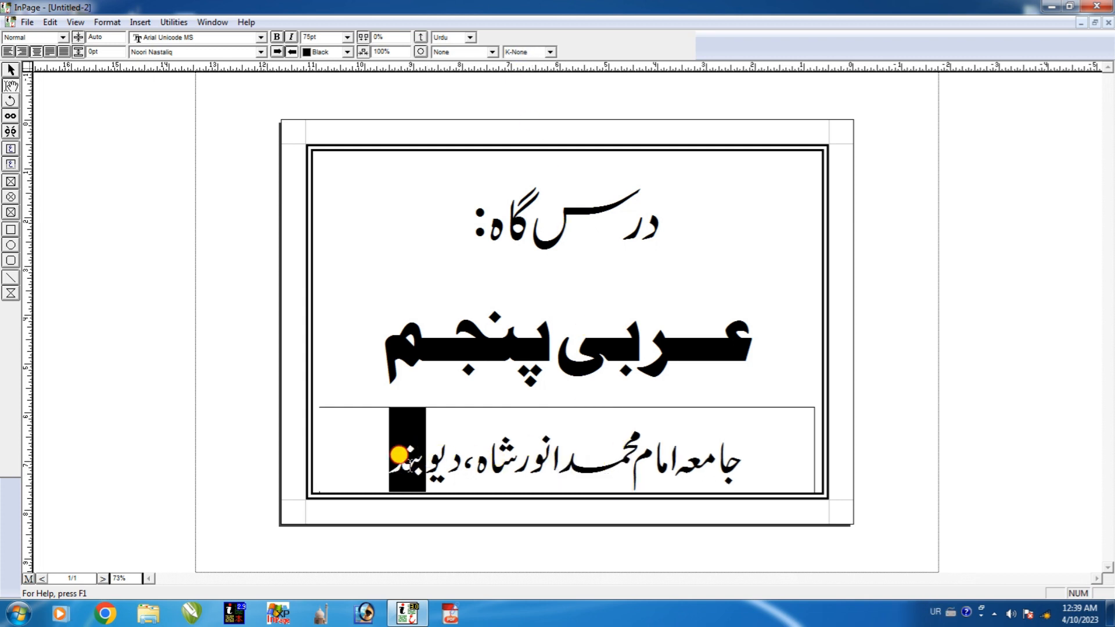
pyautogui.click(529, 53)
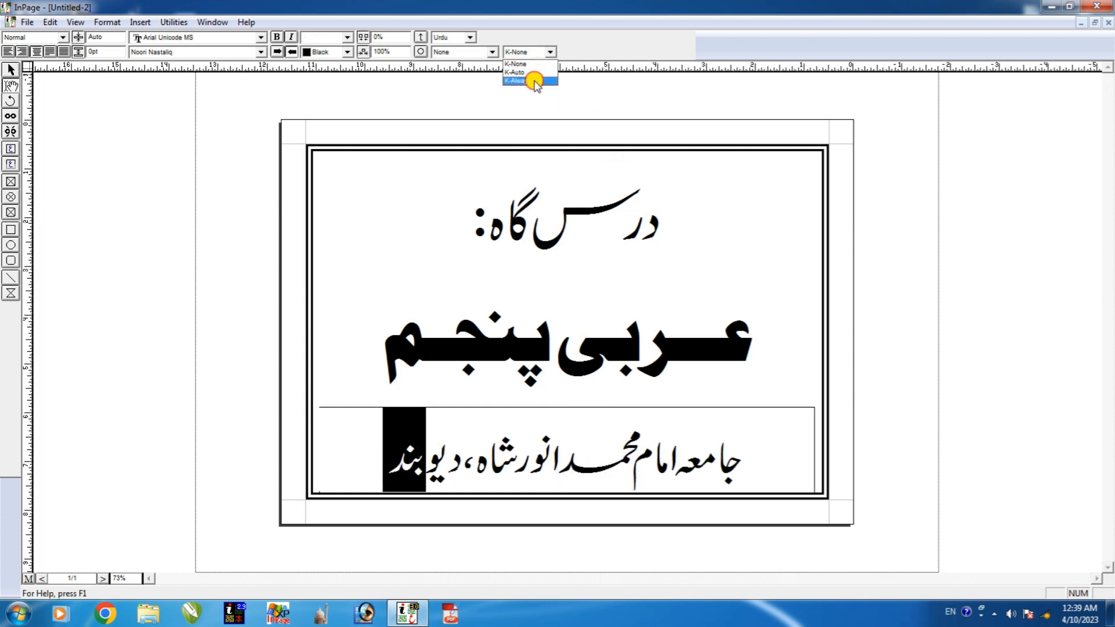
pyautogui.click(530, 81)
pyautogui.click(549, 459)
pyautogui.scroll(1, 530, 455)
pyautogui.scroll(-1, 527, 498)
pyautogui.scroll(1, 568, 505)
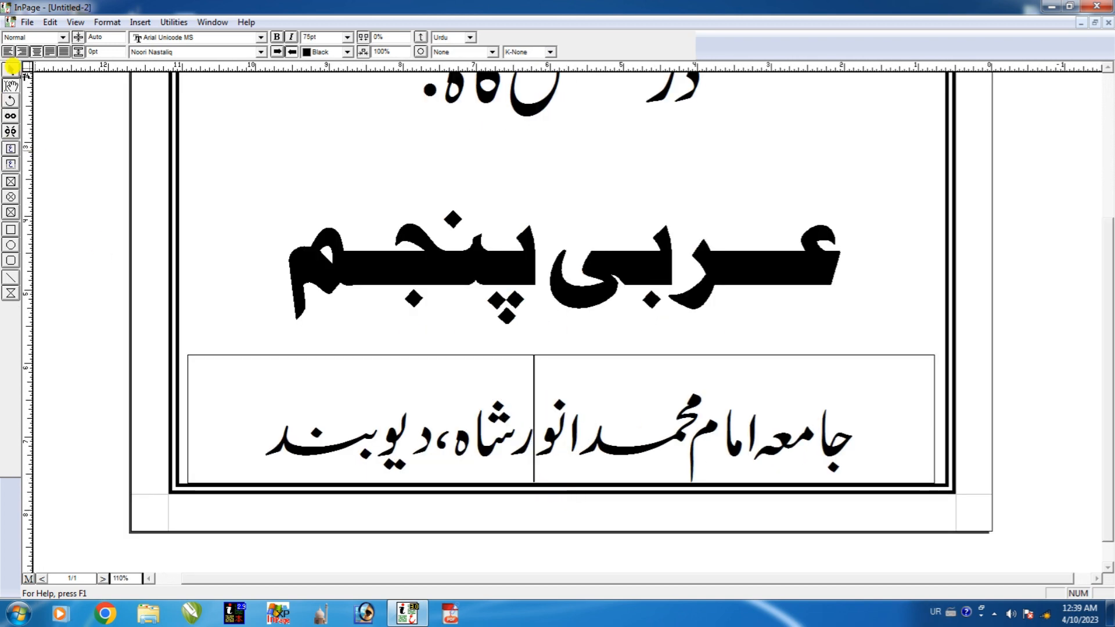
# Select the bottom text box holding the institute name as a whole object.
pyautogui.click(11, 70)
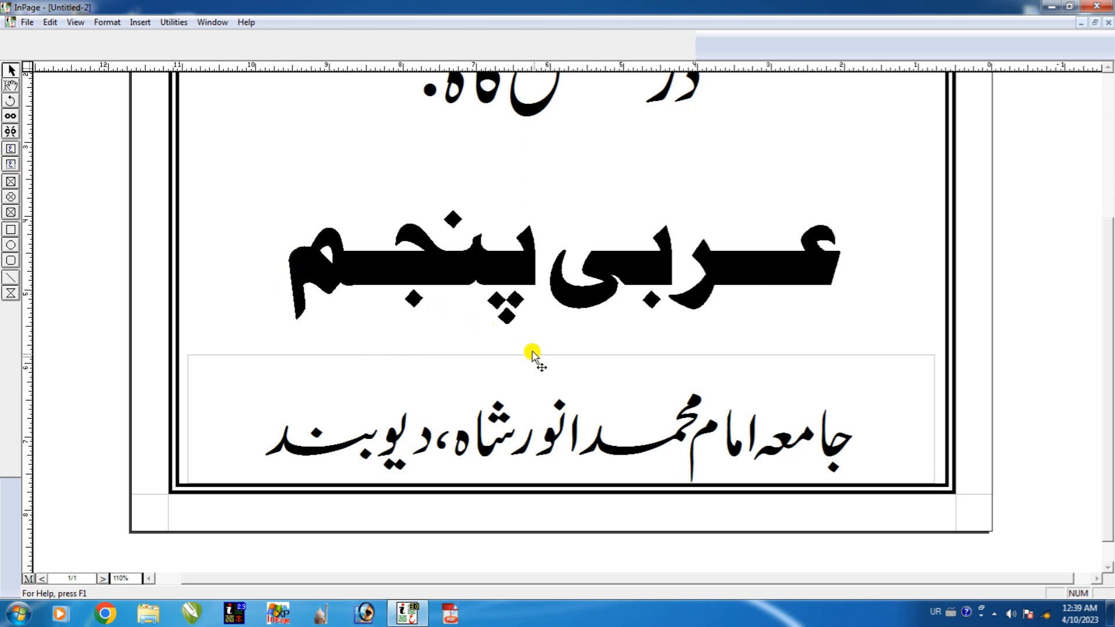
pyautogui.click(652, 425)
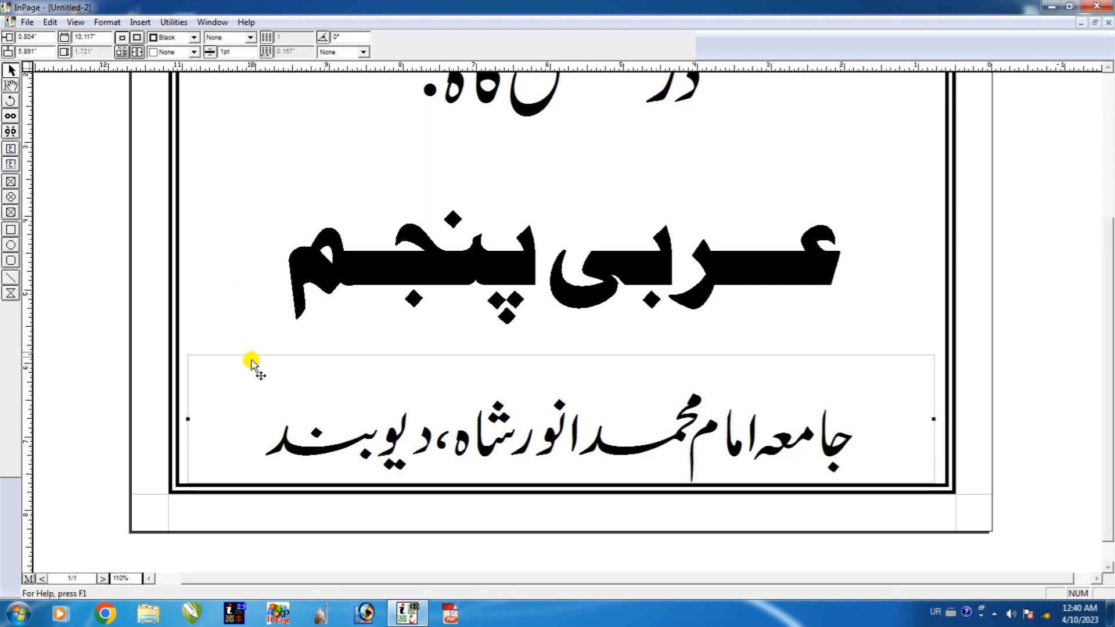
# Try a solid border on the bottom text box, reset it to None, and nudge it up.
pyautogui.click(240, 38)
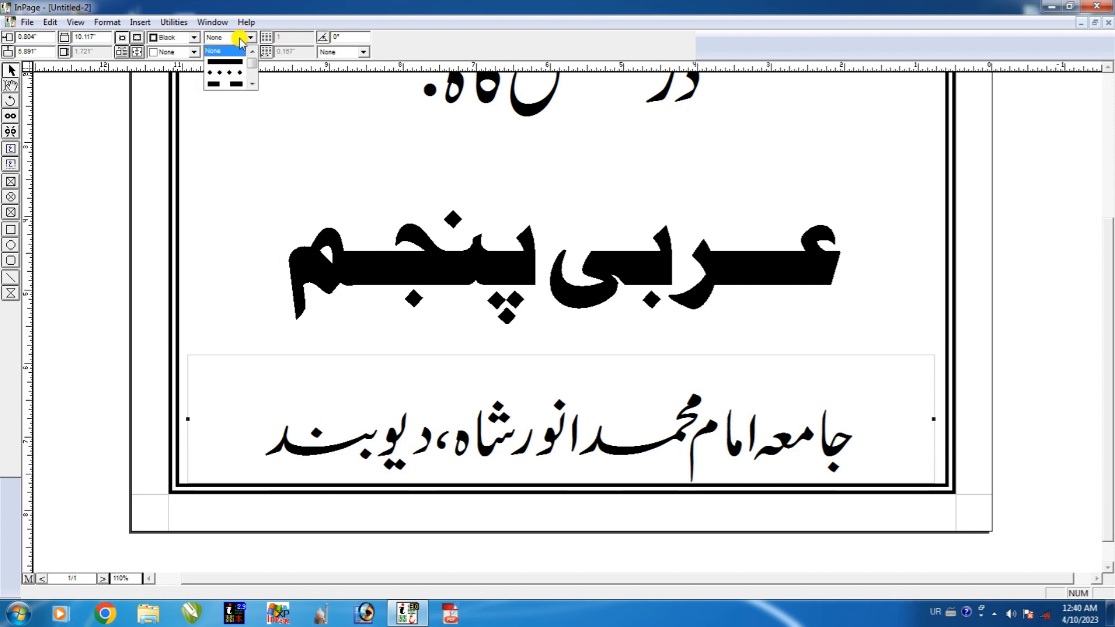
pyautogui.click(228, 62)
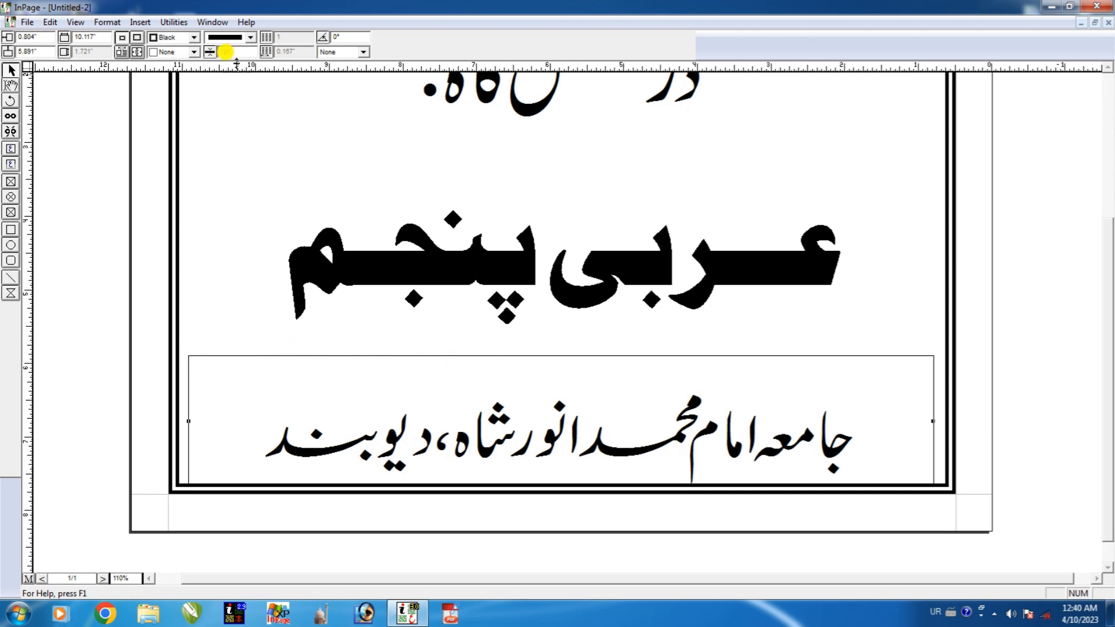
pyautogui.click(230, 37)
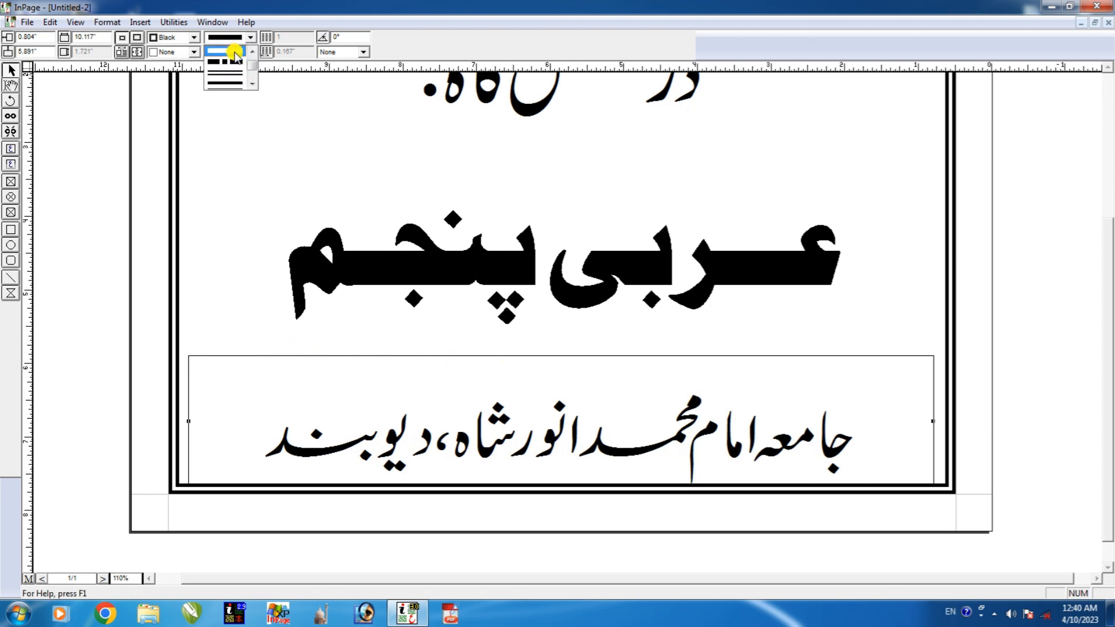
pyautogui.click(252, 51)
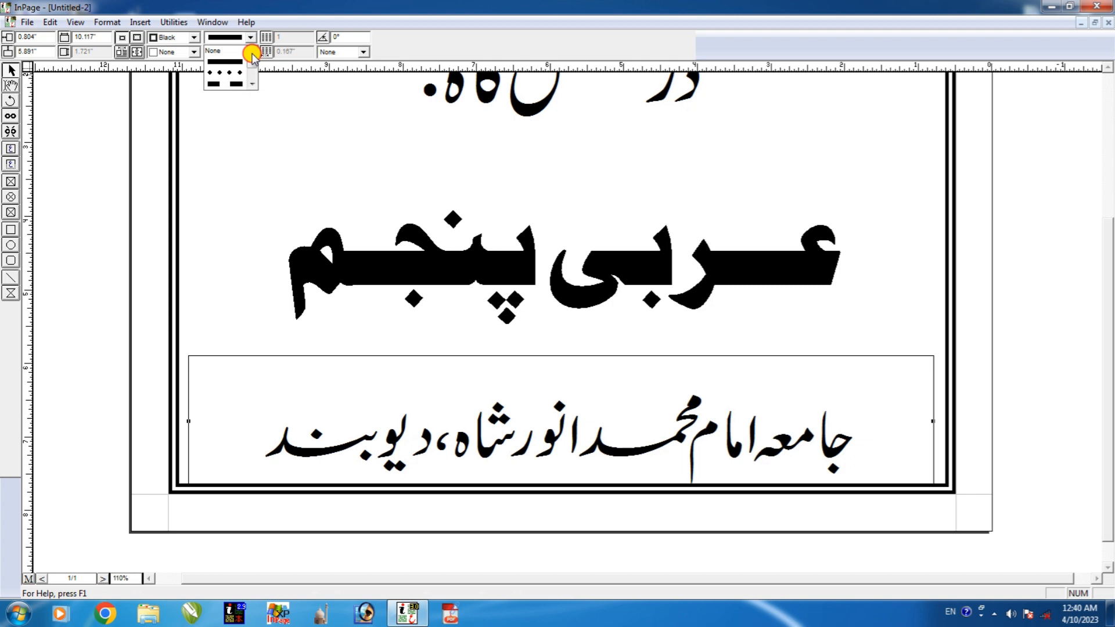
pyautogui.click(220, 51)
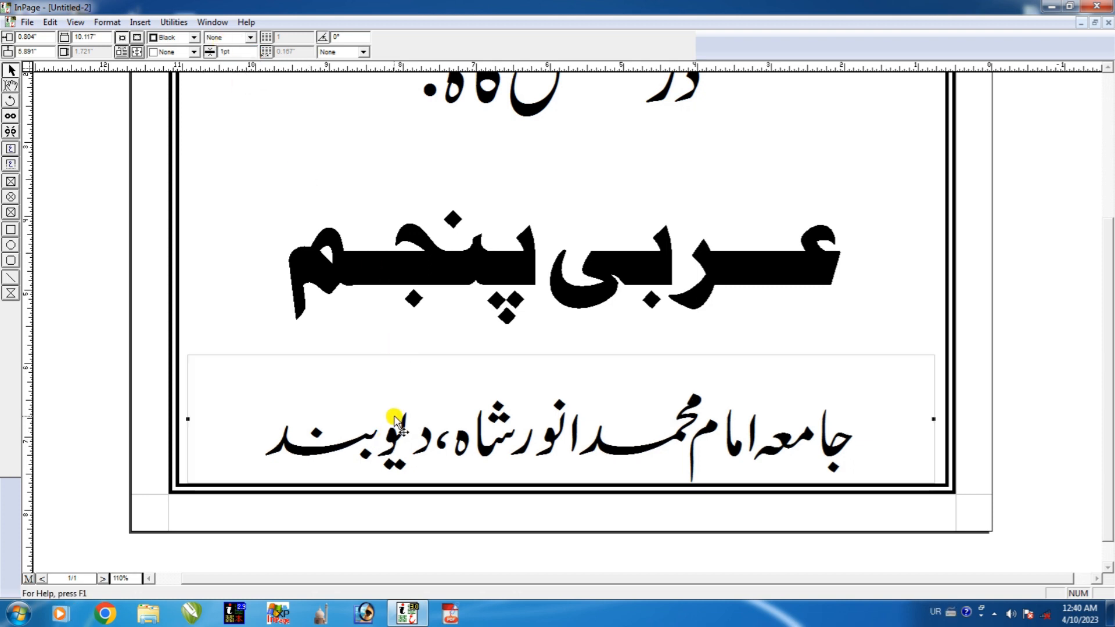
pyautogui.press('Up')
pyautogui.press('Up')
pyautogui.press('Up')
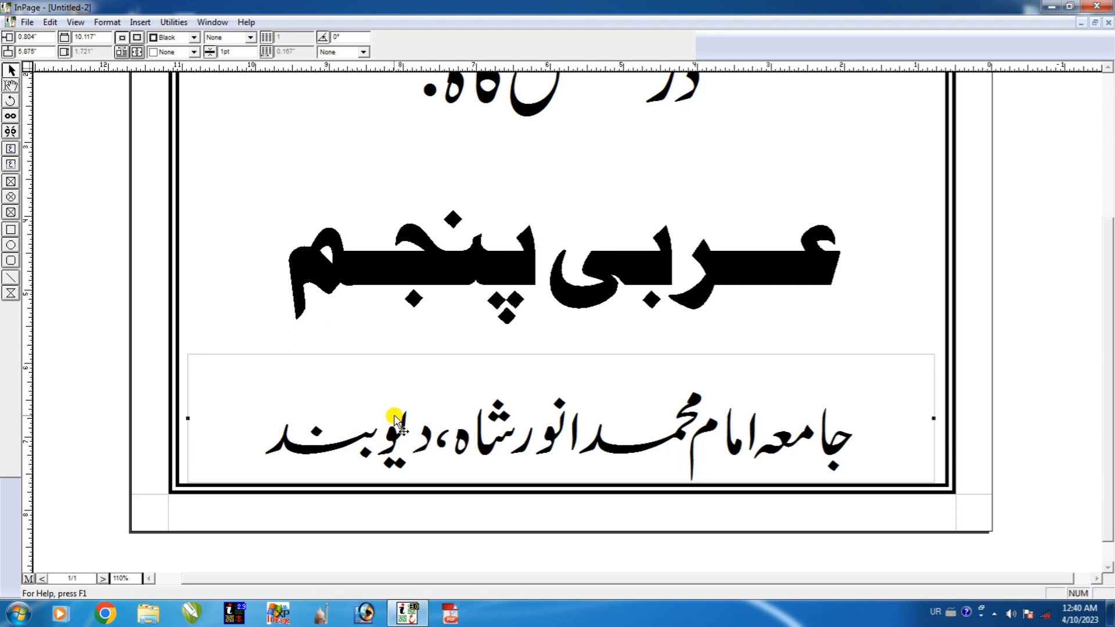
# Draw a rounded rectangle around the heading عربی پنجم and adjust its top and bottom edges.
pyautogui.click(10, 260)
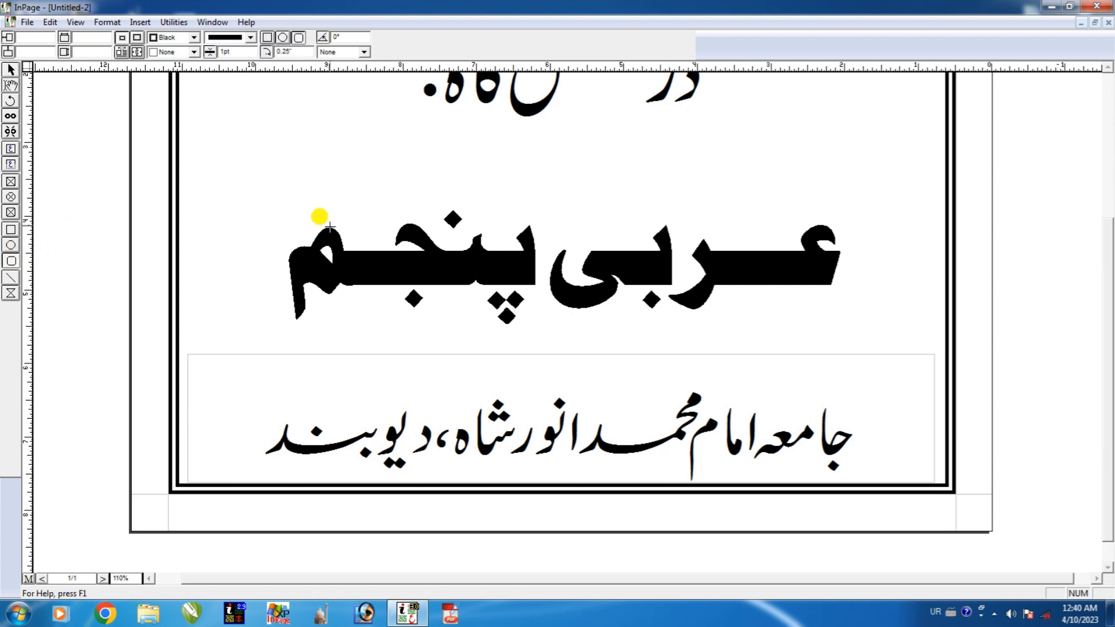
pyautogui.moveTo(239, 162); pyautogui.dragTo(873, 333)
pyautogui.click(10, 70)
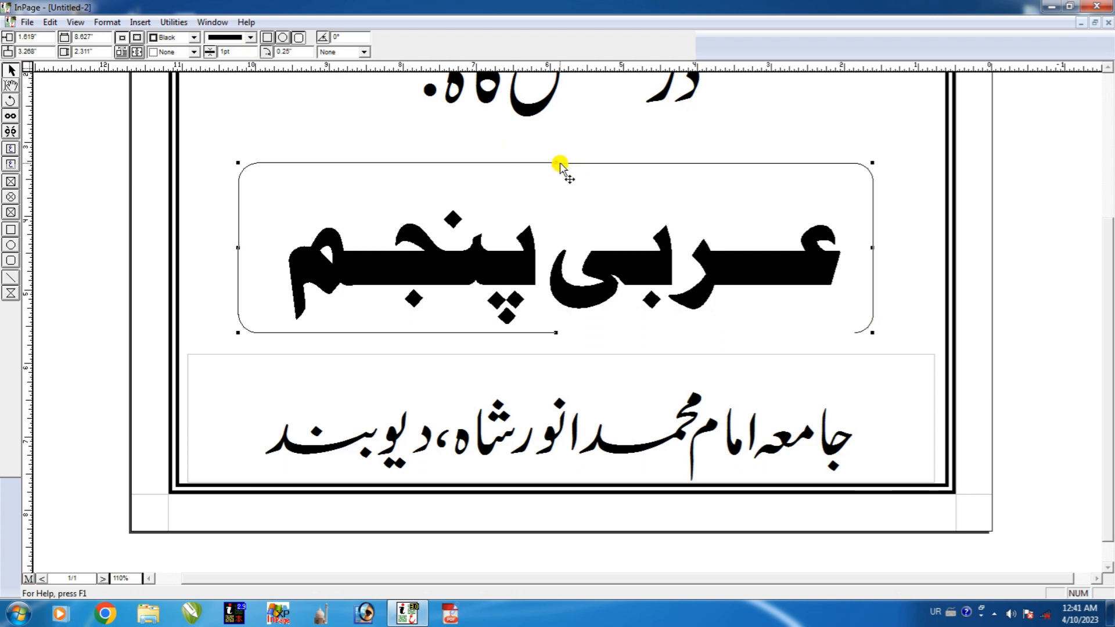
pyautogui.moveTo(555, 158); pyautogui.dragTo(553, 173)
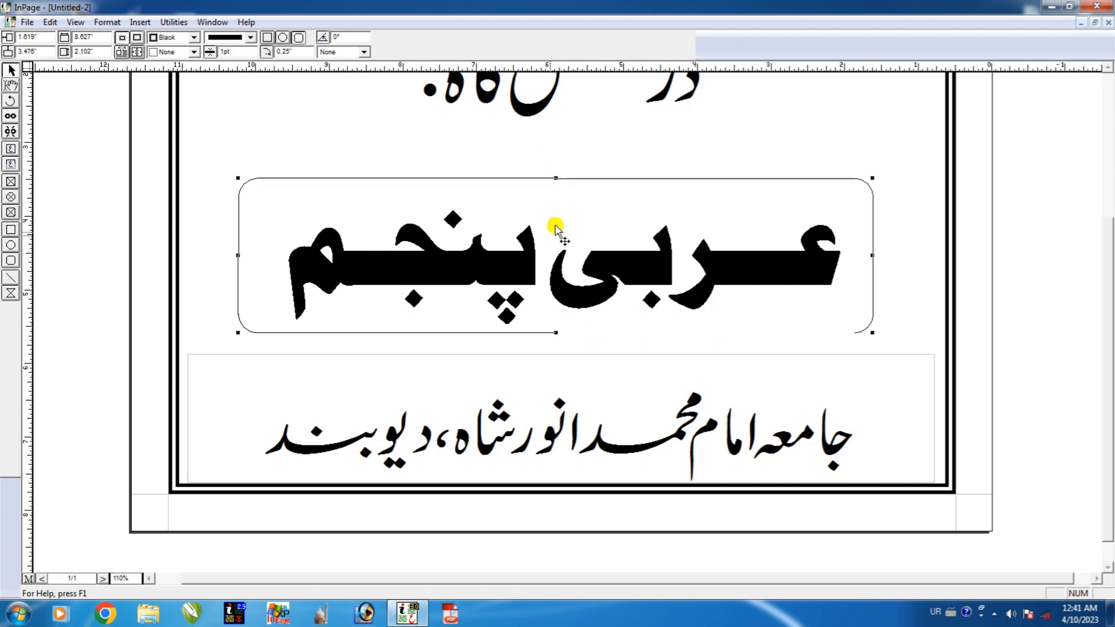
pyautogui.hotkey('ctrl', '0')
pyautogui.scroll(1, 618, 395)
pyautogui.moveTo(536, 392); pyautogui.dragTo(535, 404)
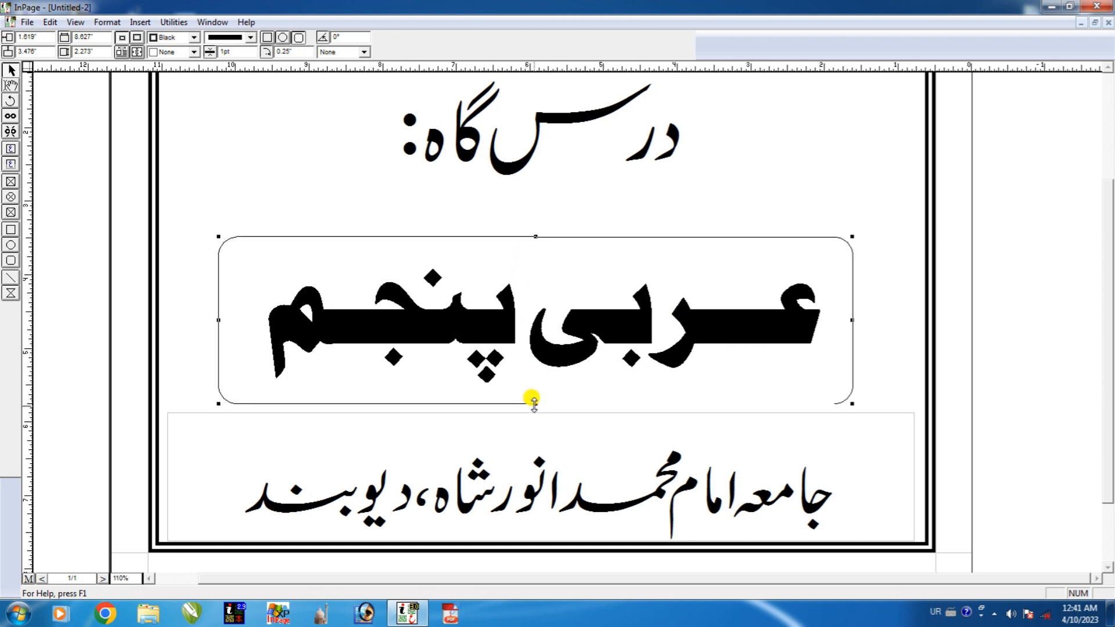
pyautogui.hotkey('ctrl', '0')
pyautogui.scroll(1, 498, 386)
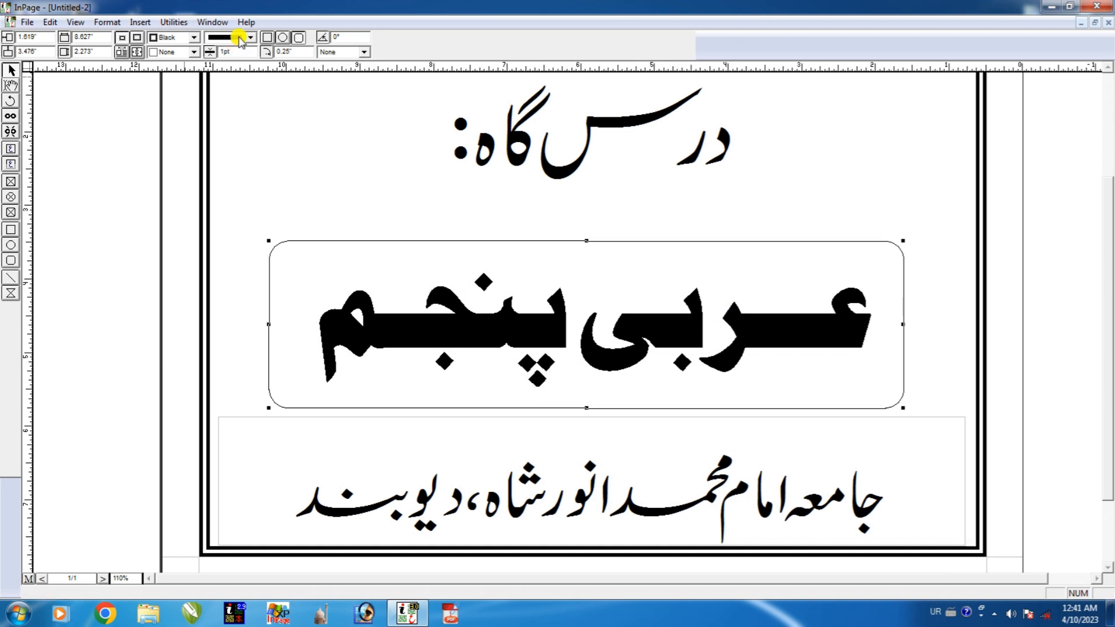
# Give the rounded rectangle a 10pt double-line border.
pyautogui.click(250, 52)
pyautogui.click(252, 85)
pyautogui.click(251, 84)
pyautogui.click(251, 84)
pyautogui.click(251, 84)
pyautogui.click(252, 85)
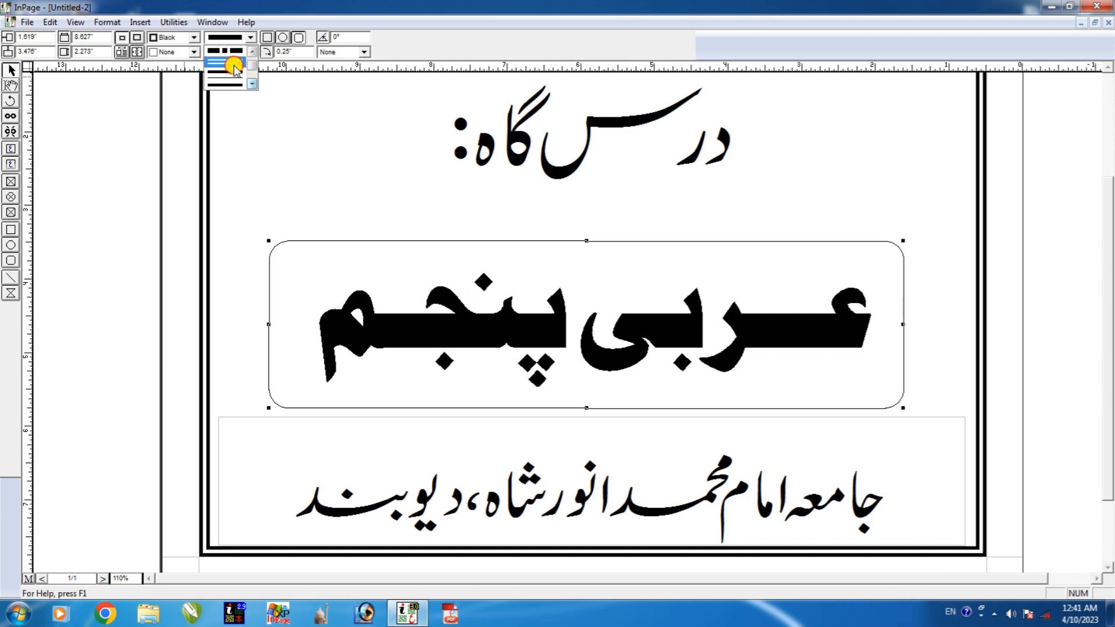
pyautogui.click(235, 74)
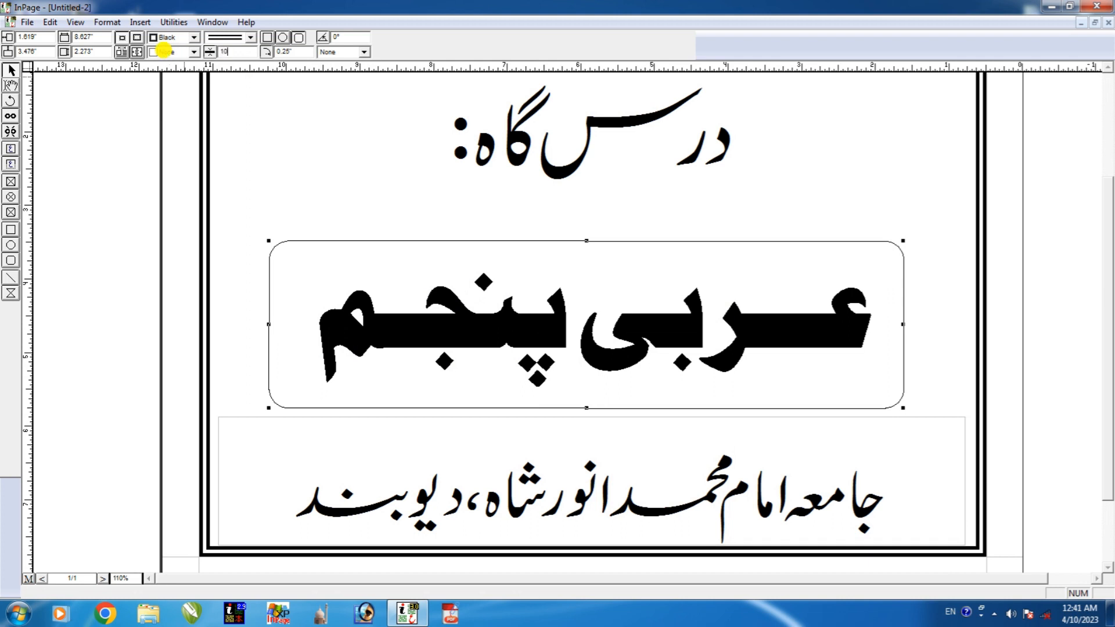
pyautogui.press('Return')
pyautogui.click(408, 165)
pyautogui.scroll(-1, 456, 286)
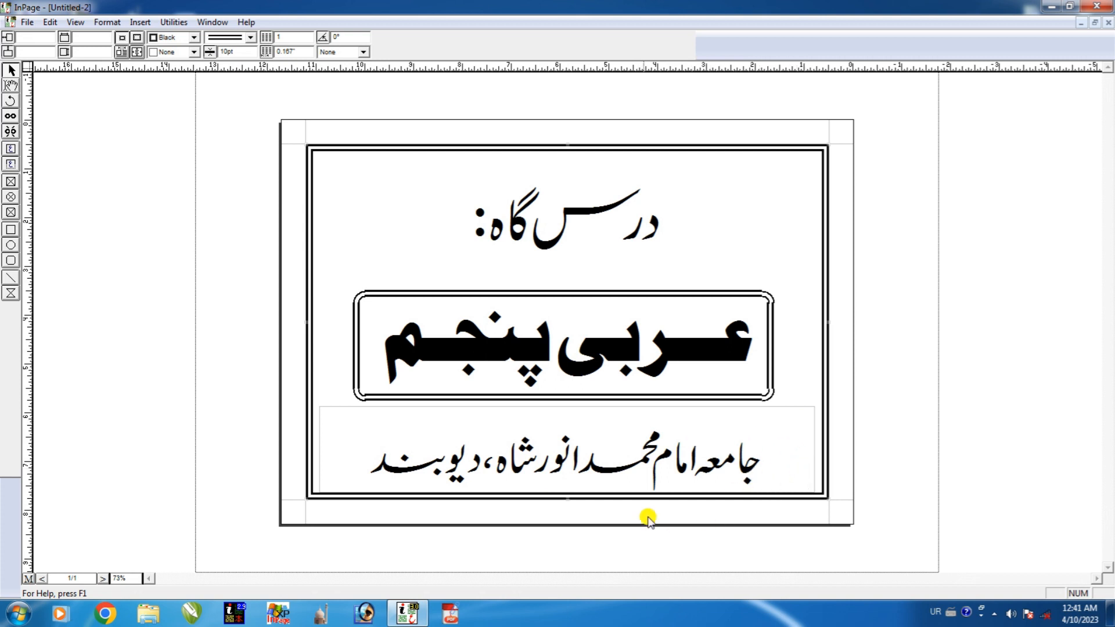
# Open the File menu.
pyautogui.scroll(1, 547, 519)
pyautogui.scroll(-1, 548, 500)
pyautogui.scroll(1, 638, 147)
pyautogui.scroll(-1, 598, 222)
pyautogui.click(29, 23)
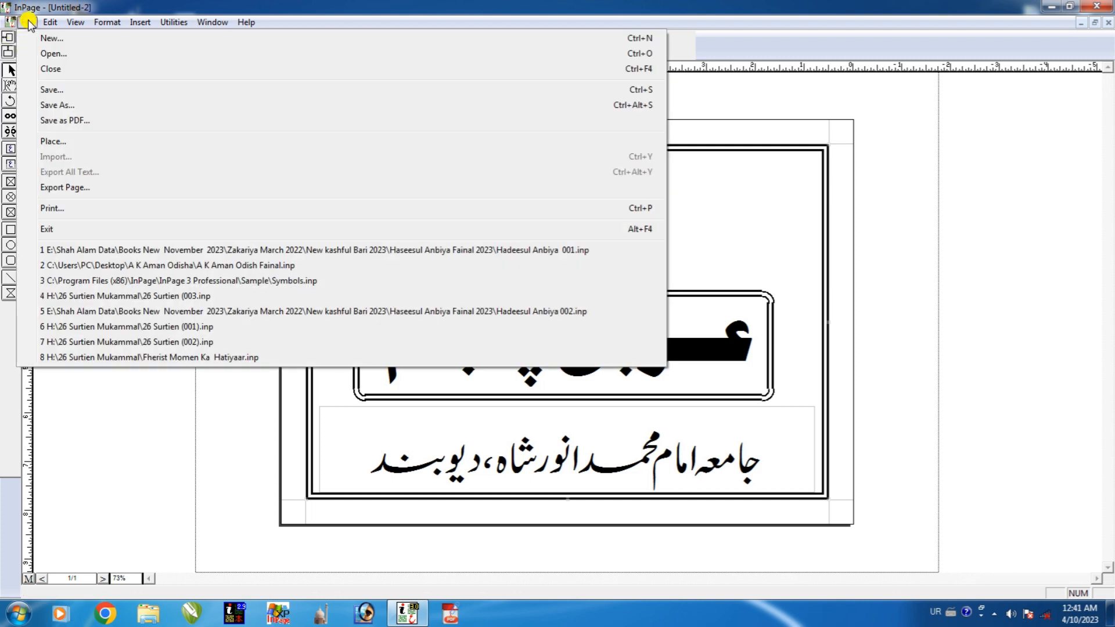
# Create a new A4 document, Untitled-3, with Landscape orientation.
pyautogui.click(52, 38)
pyautogui.moveTo(473, 244); pyautogui.dragTo(166, 139)
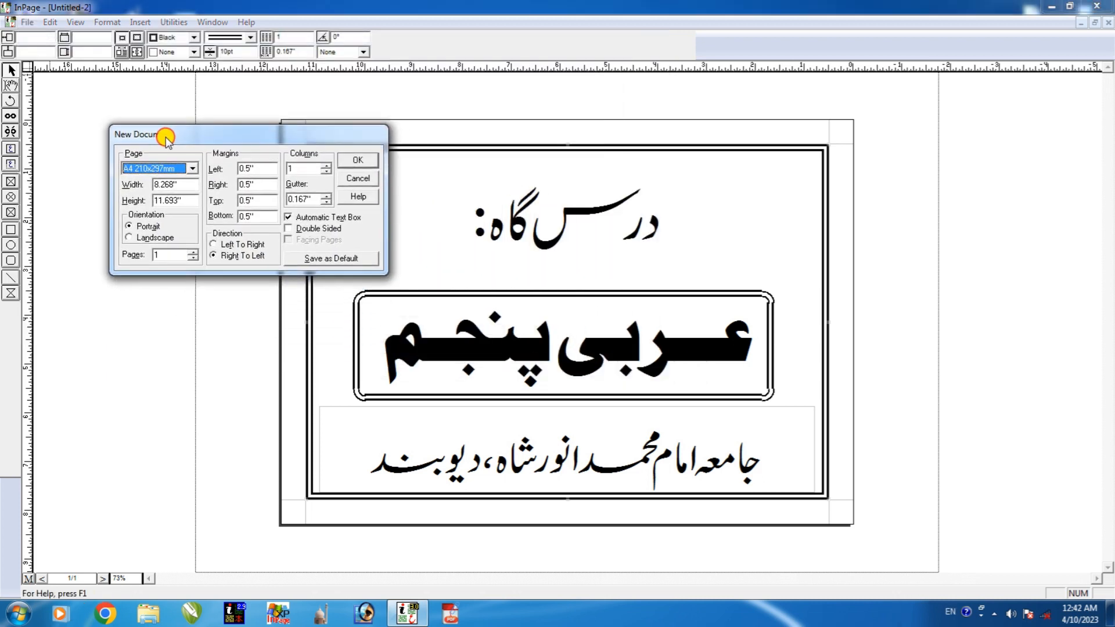
pyautogui.click(136, 238)
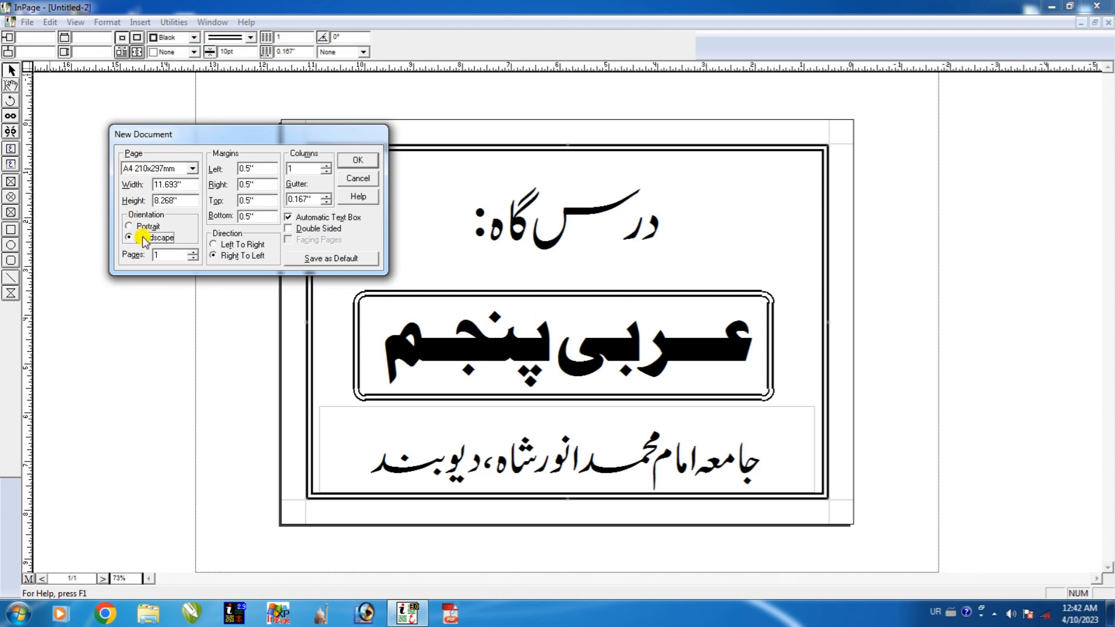
pyautogui.click(356, 163)
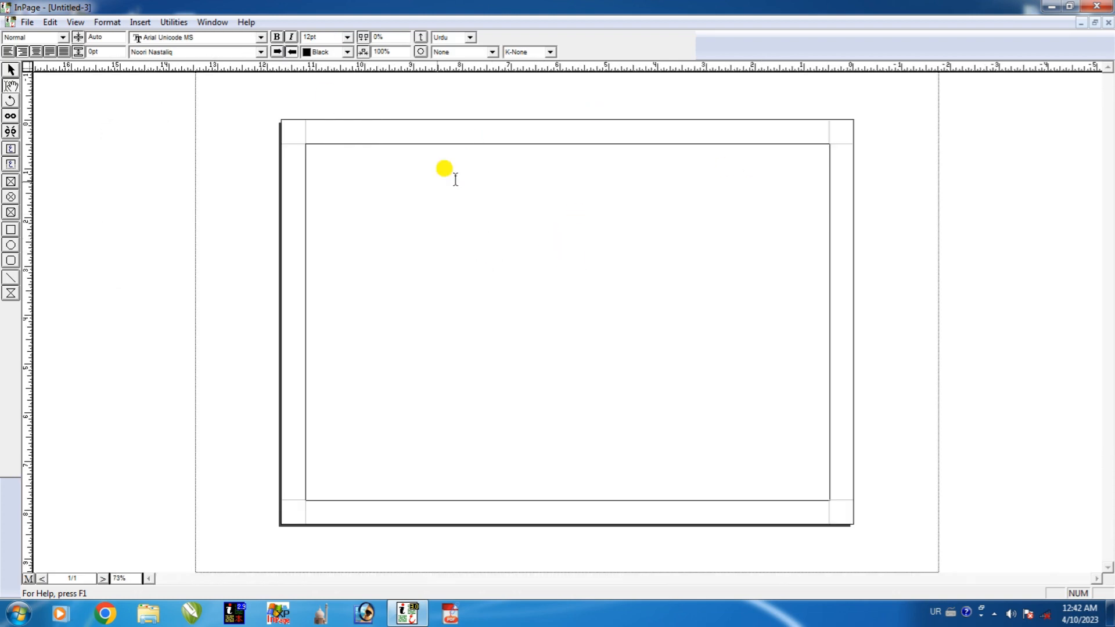
# Give the new page's main frame a 10pt double-line border and switch input to Urdu.
pyautogui.click(626, 229)
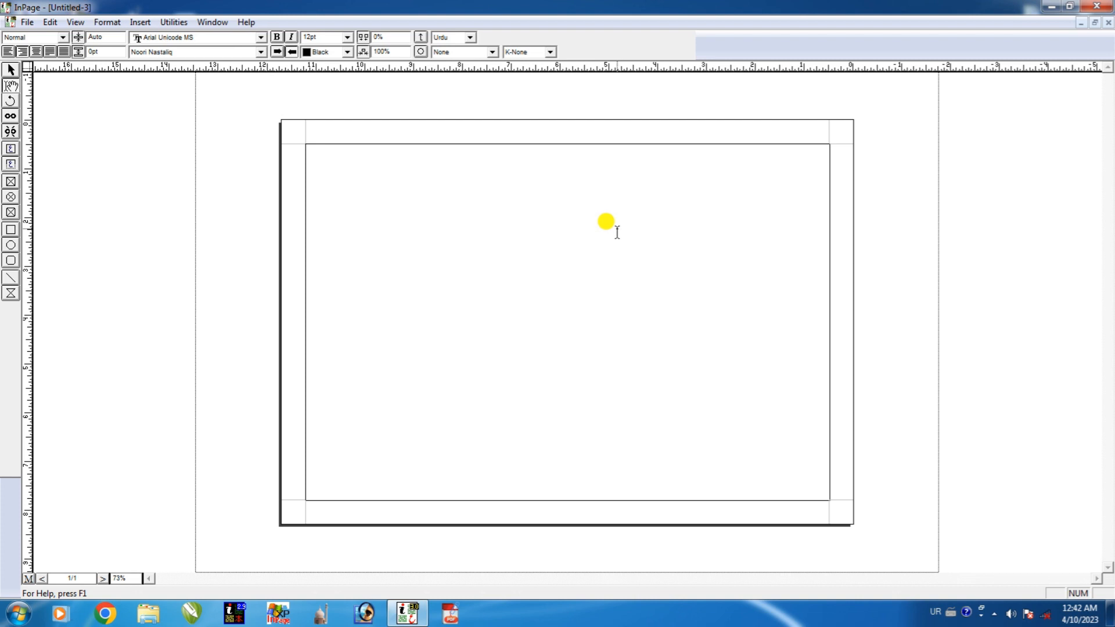
pyautogui.click(12, 71)
pyautogui.click(416, 241)
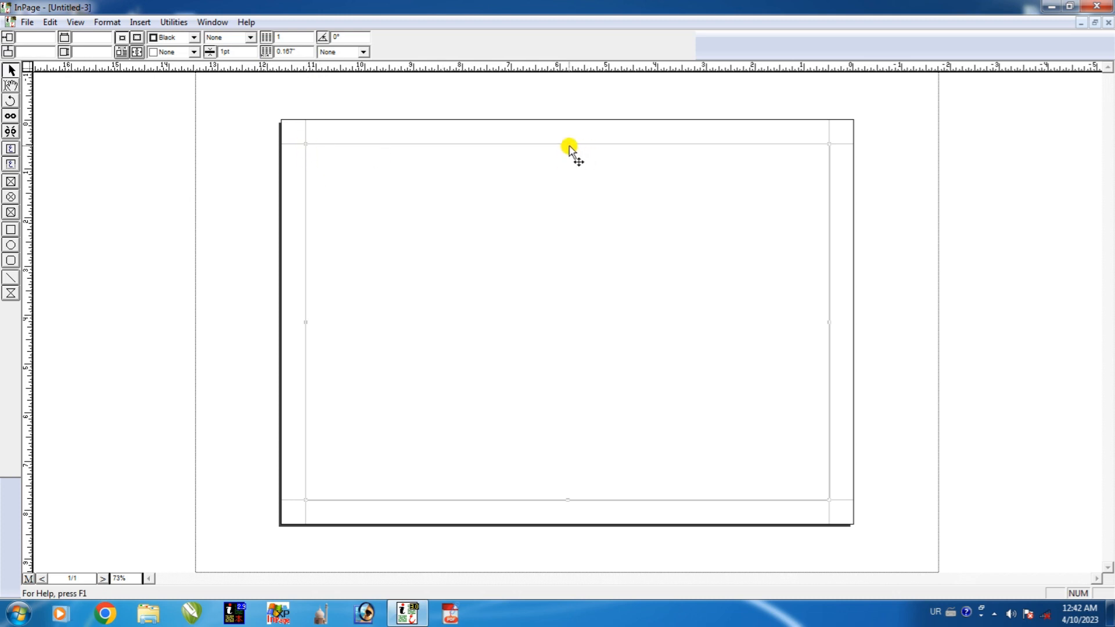
pyautogui.click(250, 37)
pyautogui.scroll(2, 250, 82)
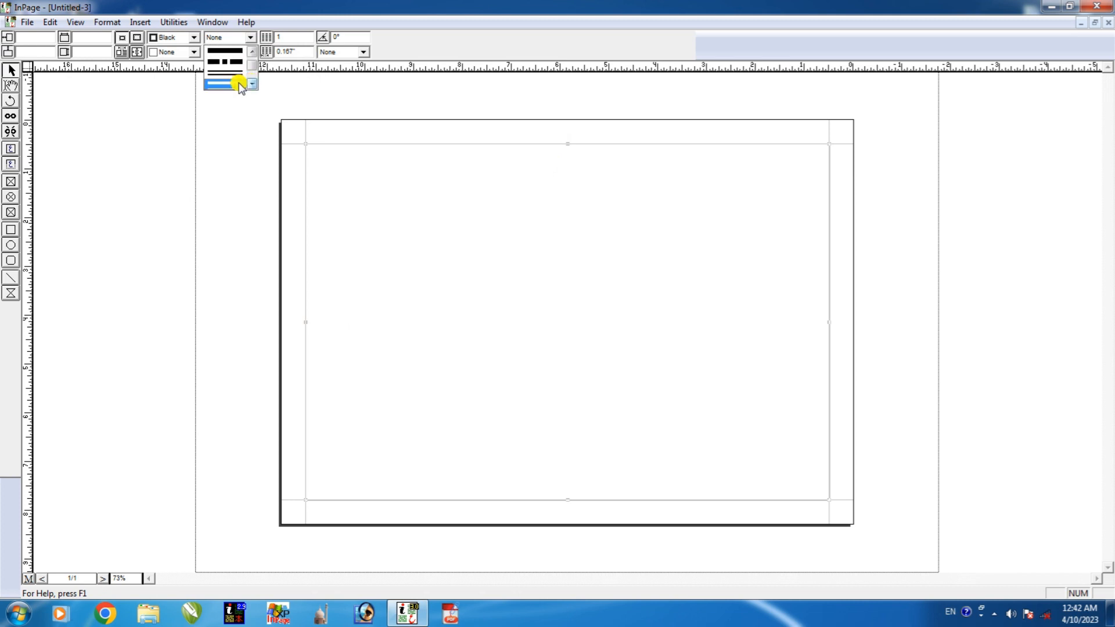
pyautogui.click(232, 70)
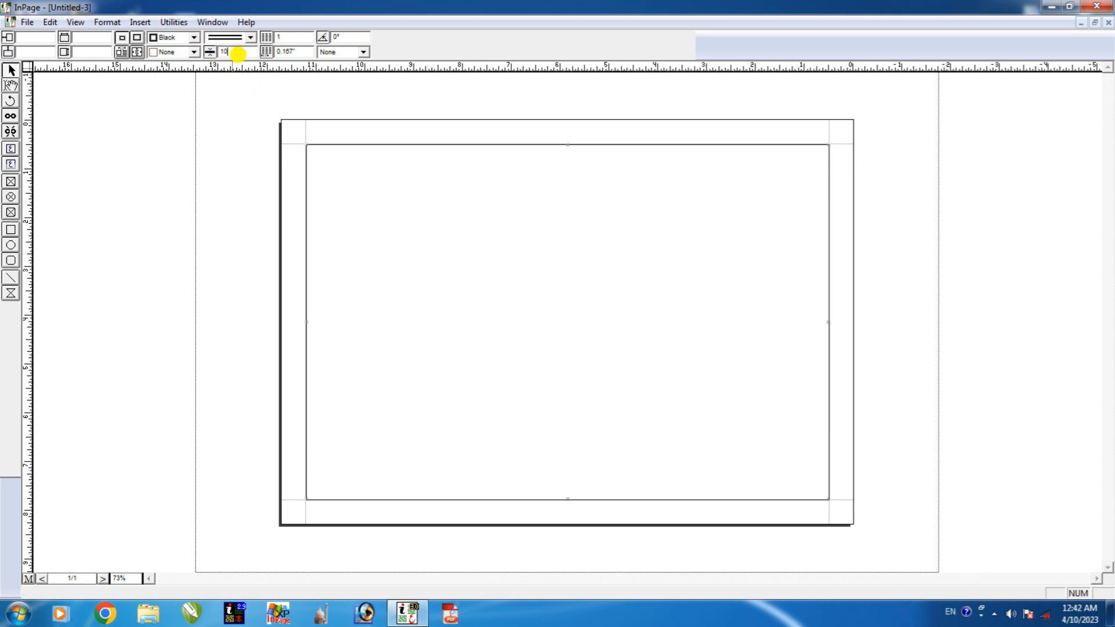
pyautogui.press('Return')
pyautogui.hotkey('alt', 'shift')
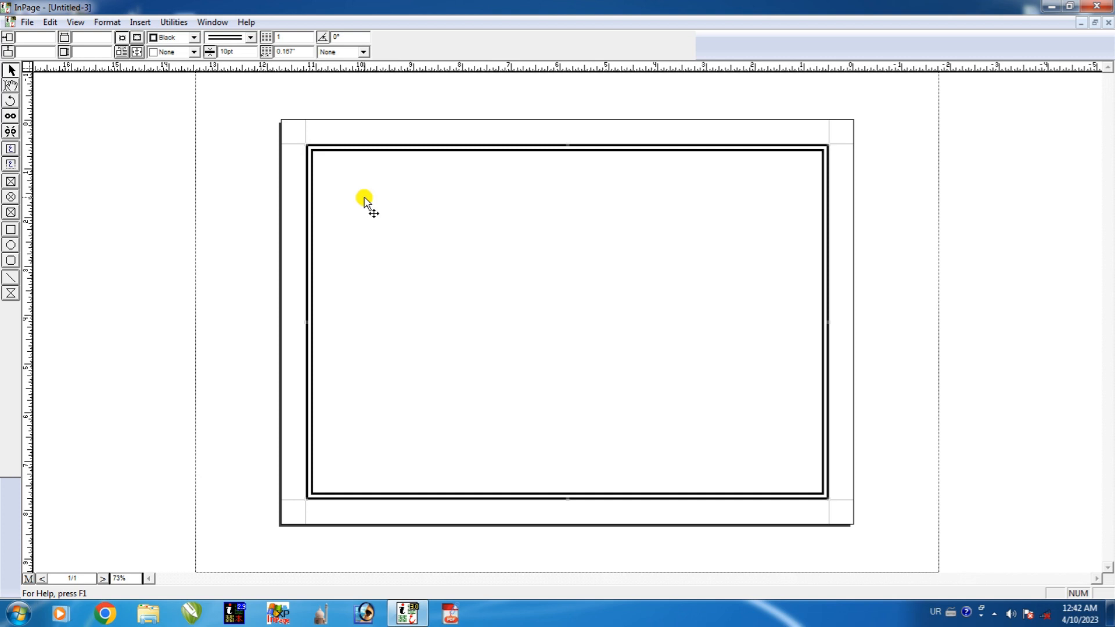
pyautogui.click(11, 86)
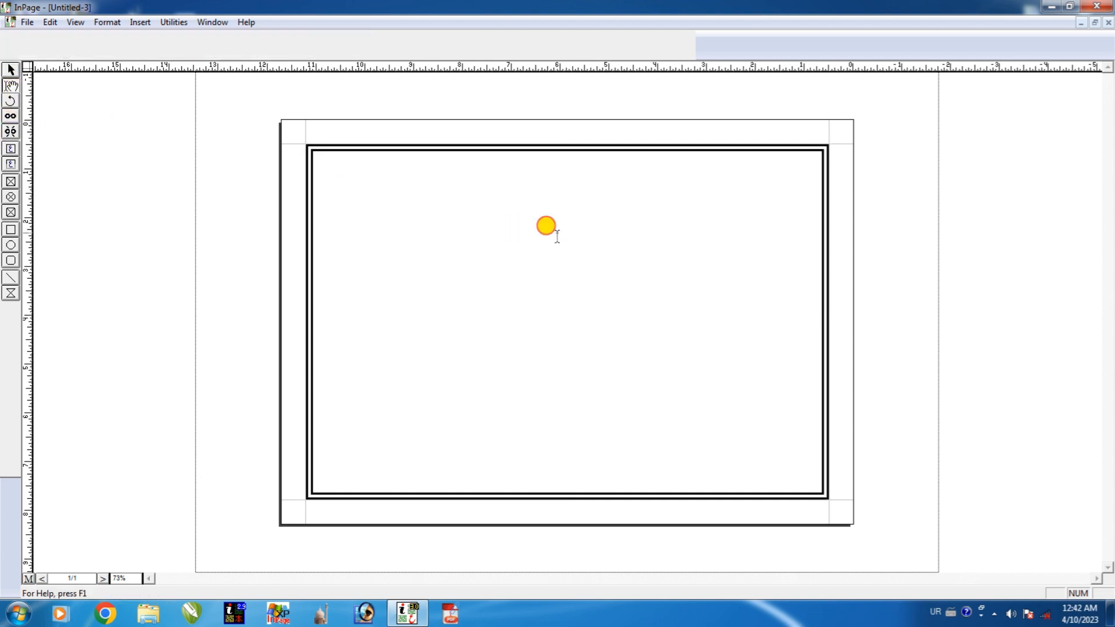
# Type the Urdu lines رنگین فوٹو and دو منٹ میں نگوائیں۔, set to 114pt and centred.
pyautogui.click(557, 233)
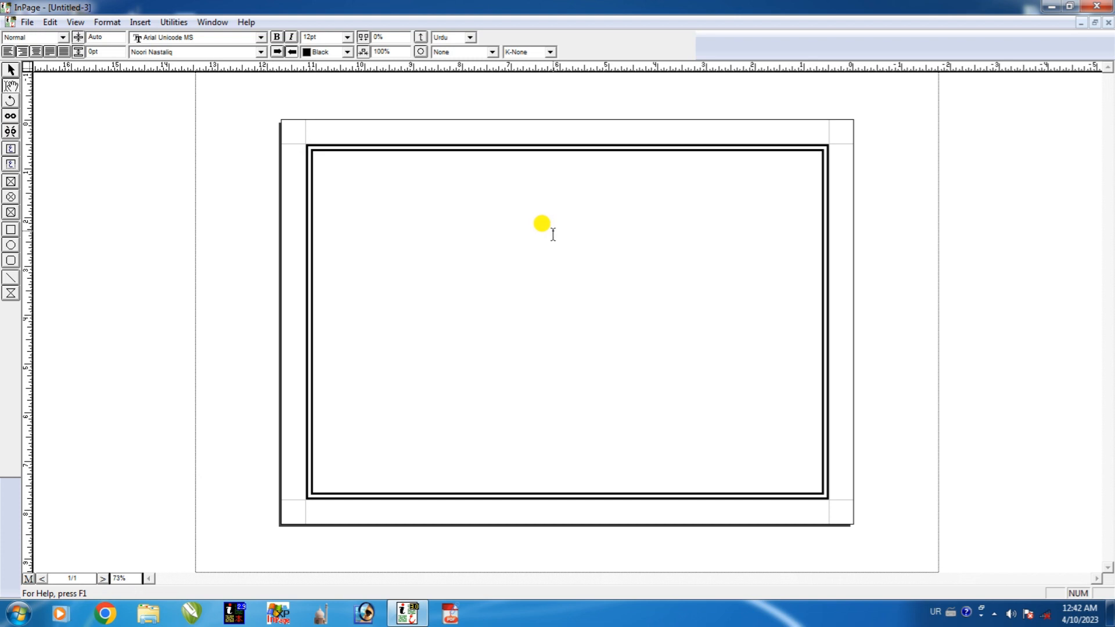
pyautogui.write('ک')
pyautogui.moveTo(781, 176); pyautogui.dragTo(837, 145)
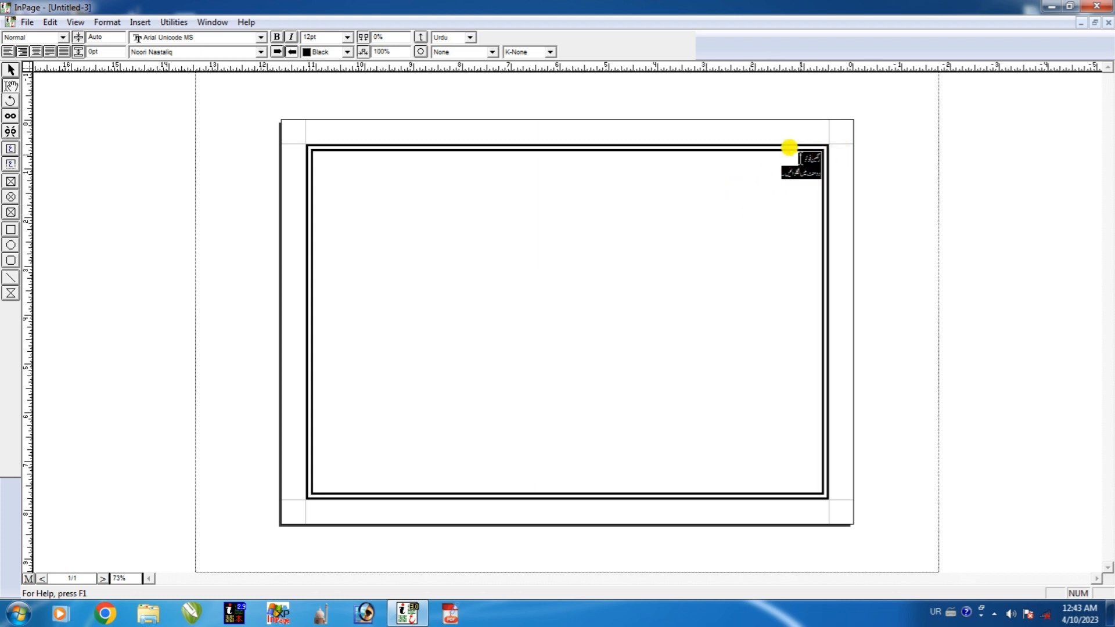
pyautogui.hotkey('ctrl', 'shift', '>')
pyautogui.hotkey('ctrl', 'shift', '>')
pyautogui.hotkey('ctrl', 'shift', '>')
pyautogui.hotkey('ctrl', 'shift', '>')
pyautogui.hotkey('ctrl', 'shift', '>')
pyautogui.hotkey('ctrl', 'shift', '>')
pyautogui.hotkey('ctrl', 'shift', '>')
pyautogui.hotkey('ctrl', 'shift', '>')
pyautogui.hotkey('ctrl', 'shift', '>')
pyautogui.hotkey('ctrl', 'shift', '>')
pyautogui.hotkey('ctrl', 'shift', '>')
pyautogui.hotkey('ctrl', 'shift', '>')
pyautogui.hotkey('ctrl', 'shift', '>')
pyautogui.hotkey('ctrl', 'shift', '>')
pyautogui.hotkey('ctrl', 'shift', '>')
pyautogui.hotkey('ctrl', 'shift', '>')
pyautogui.hotkey('ctrl', 'shift', '>')
pyautogui.hotkey('ctrl', 'shift', '>')
pyautogui.hotkey('ctrl', 'shift', '>')
pyautogui.hotkey('ctrl', 'shift', '>')
pyautogui.hotkey('ctrl', 'shift', '>')
pyautogui.hotkey('ctrl', 'shift', '>')
pyautogui.hotkey('ctrl', 'shift', '>')
pyautogui.hotkey('ctrl', 'shift', '>')
pyautogui.hotkey('ctrl', 'shift', '>')
pyautogui.hotkey('ctrl', 'shift', '>')
pyautogui.hotkey('ctrl', 'shift', '>')
pyautogui.press('ctrl+shift+less')
pyautogui.press('ctrl+shift+less')
pyautogui.press('ctrl+shift+less')
pyautogui.press('ctrl+shift+less')
pyautogui.press('ctrl+shift+less')
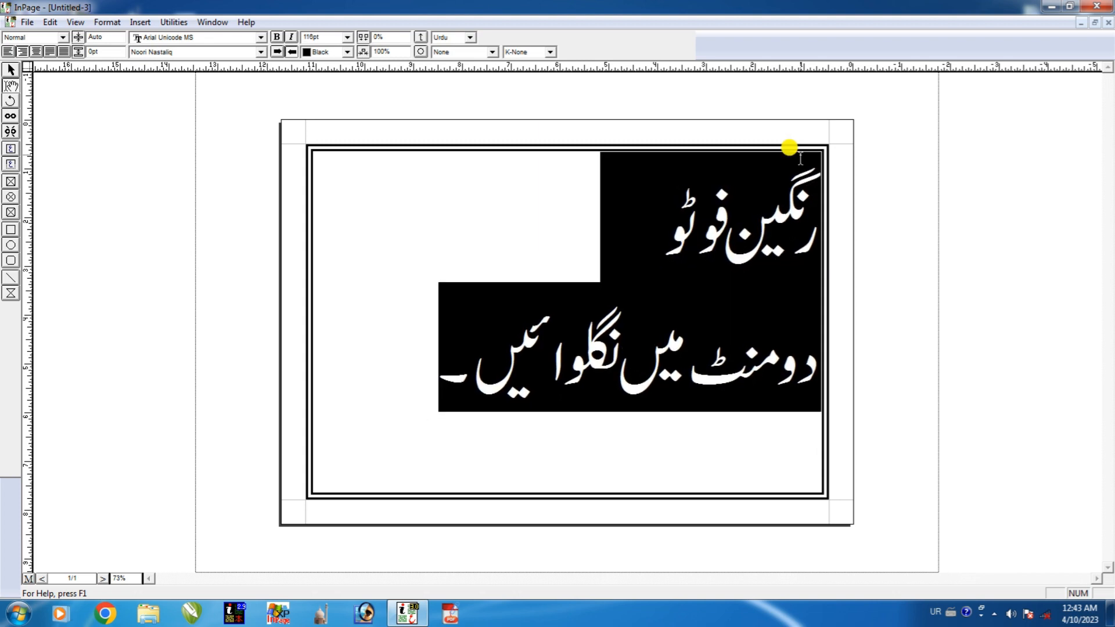
pyautogui.click(36, 52)
pyautogui.click(512, 262)
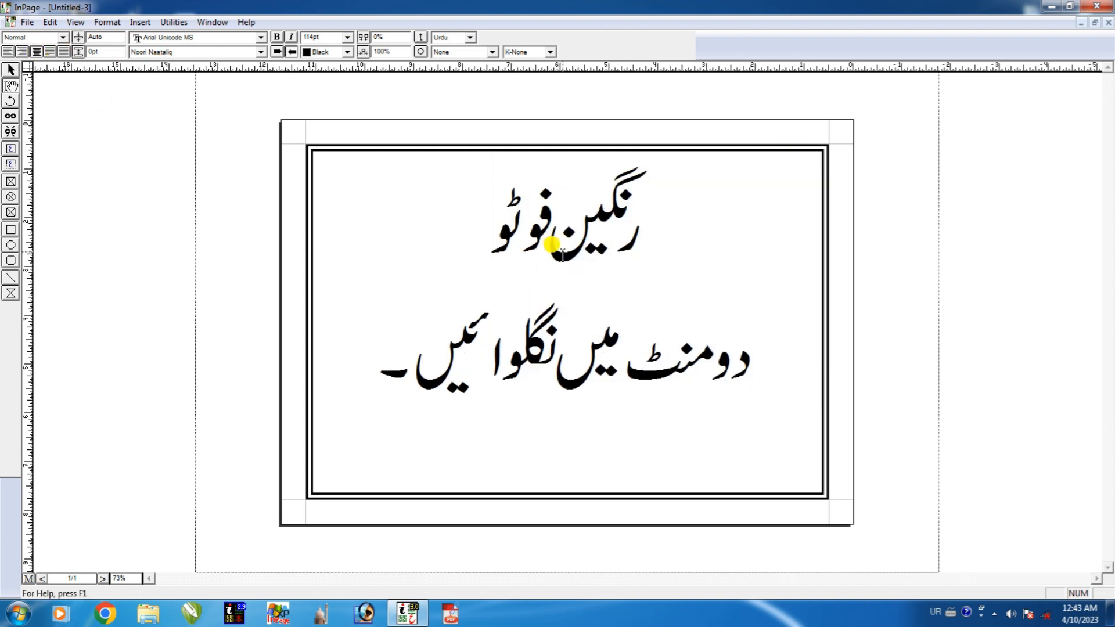
pyautogui.moveTo(491, 238); pyautogui.dragTo(632, 240)
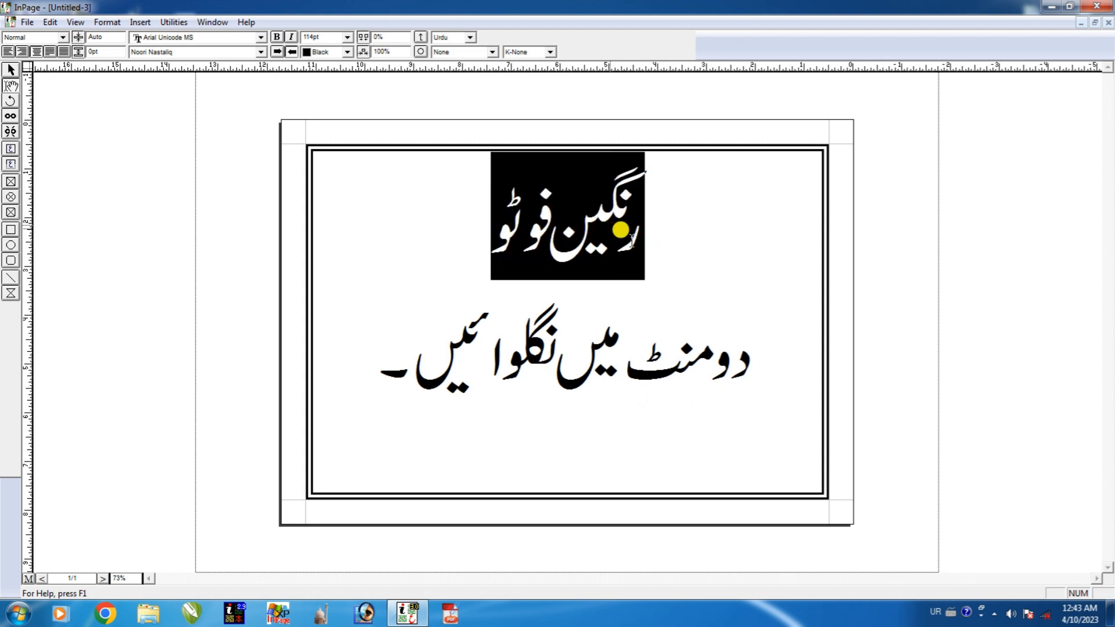
# Set the first line رنگین فوٹو in the Bombay Black Unicode font.
pyautogui.click(190, 53)
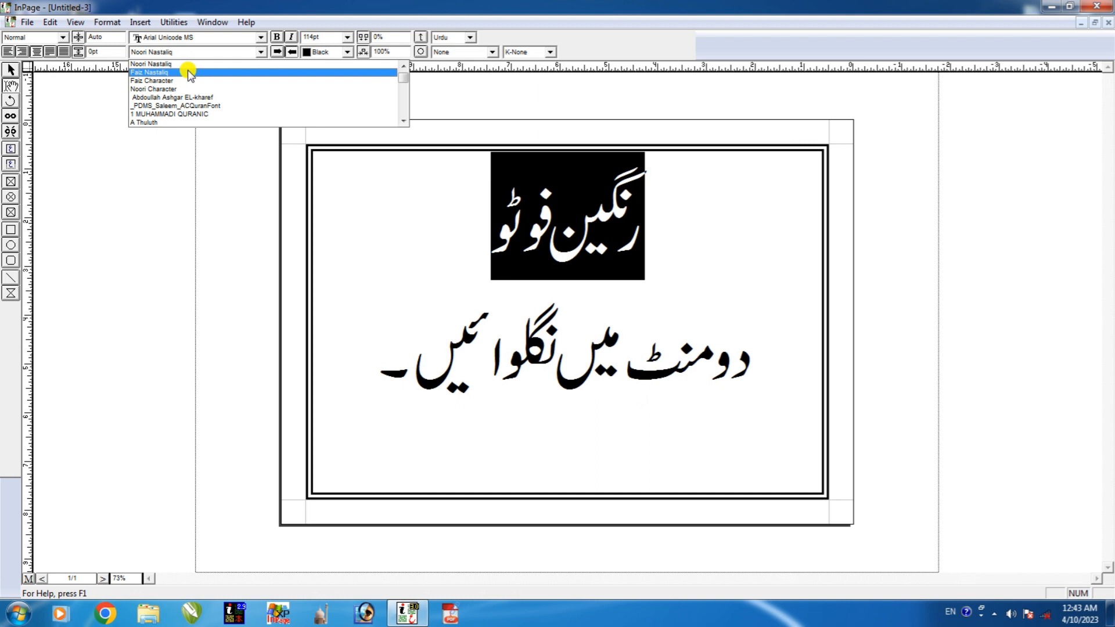
pyautogui.press('b')
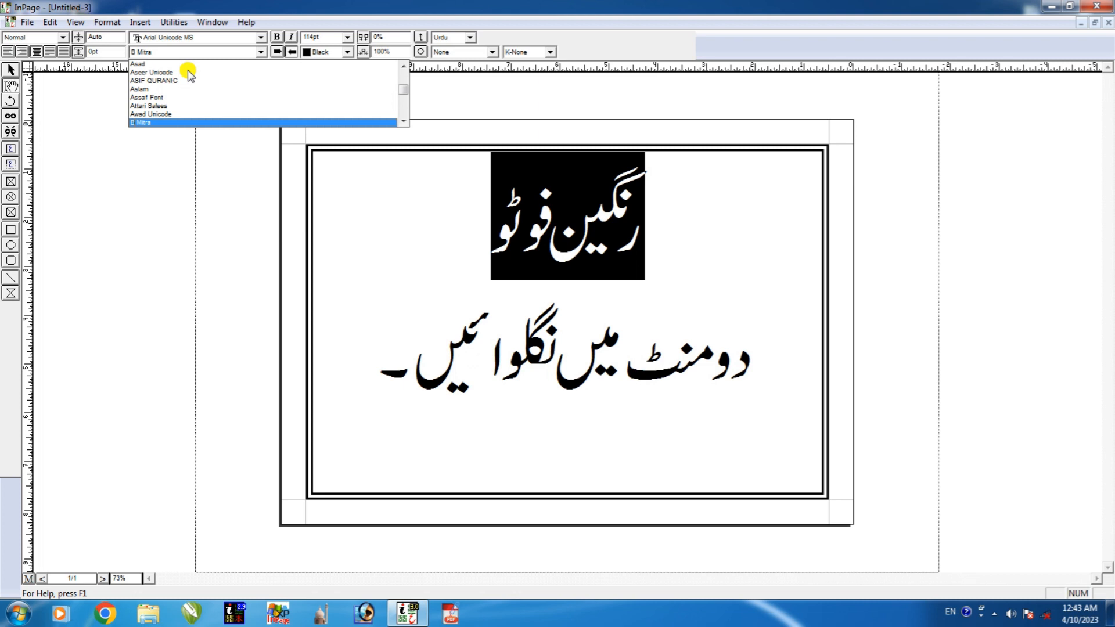
pyautogui.click(403, 119)
pyautogui.click(404, 119)
pyautogui.click(404, 119)
pyautogui.click(404, 119)
pyautogui.click(404, 119)
pyautogui.click(403, 119)
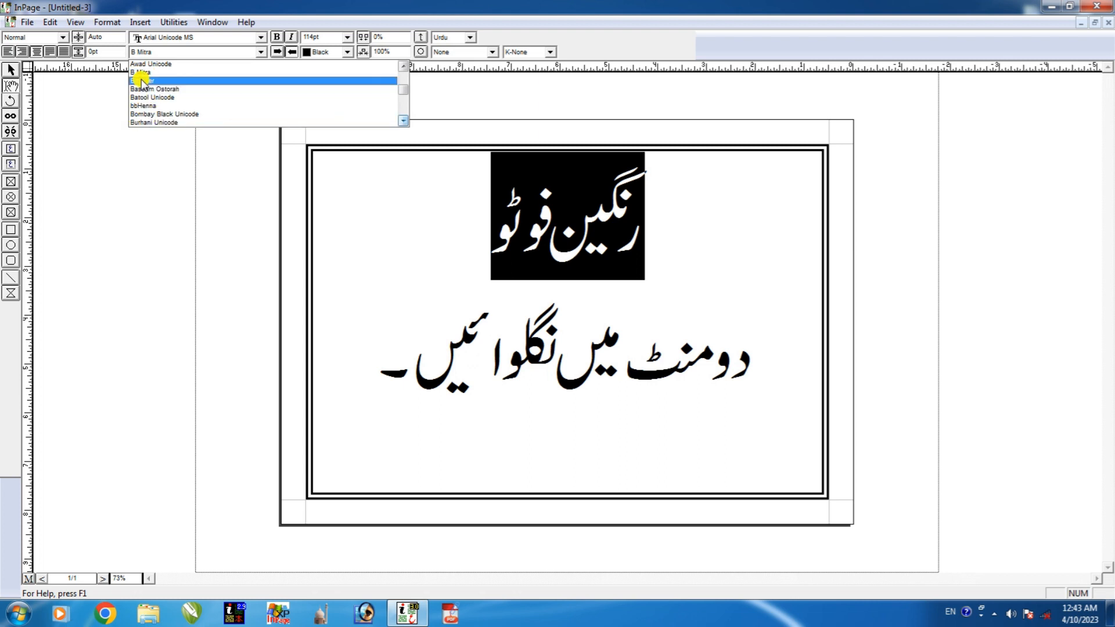
pyautogui.click(164, 115)
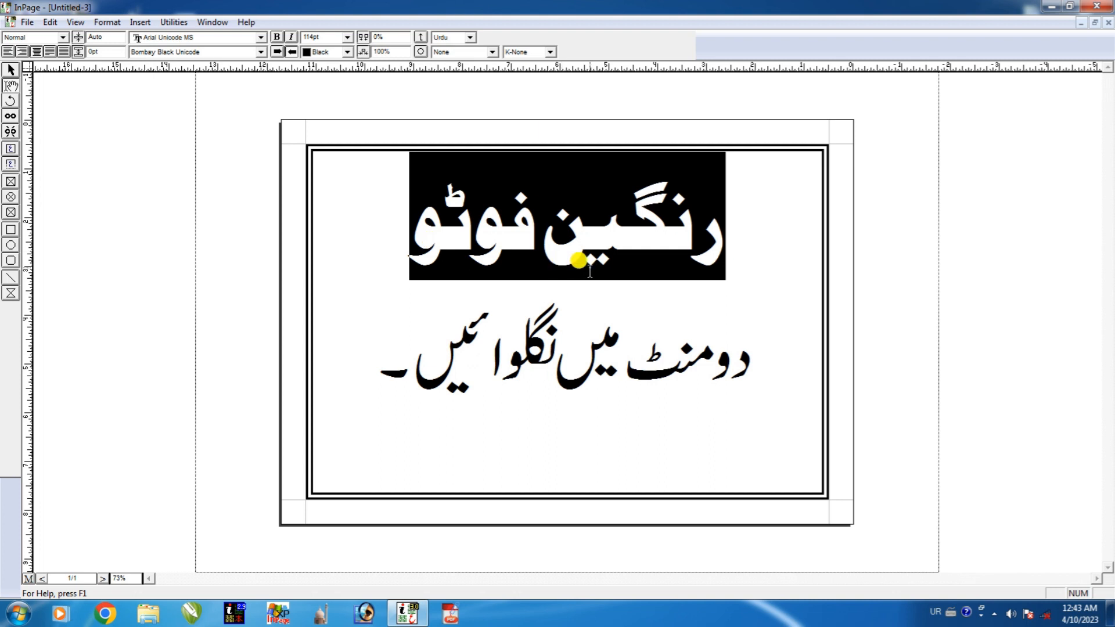
# Stretch فوٹو by inserting two kashida (tatweel) characters.
pyautogui.click(510, 245)
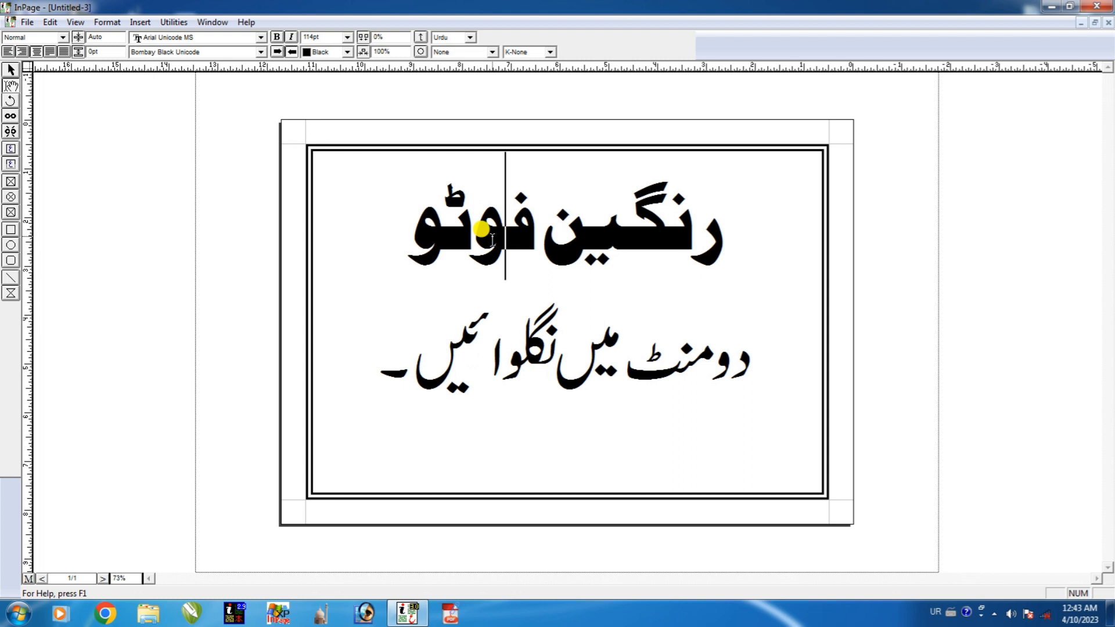
pyautogui.write('ـ')
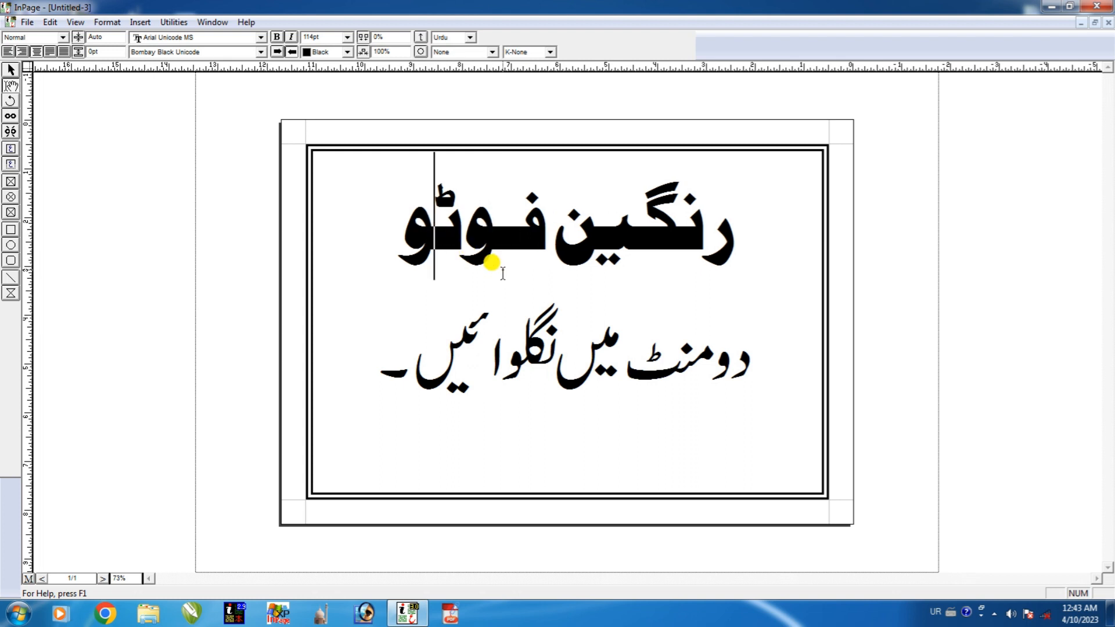
pyautogui.write('ـ')
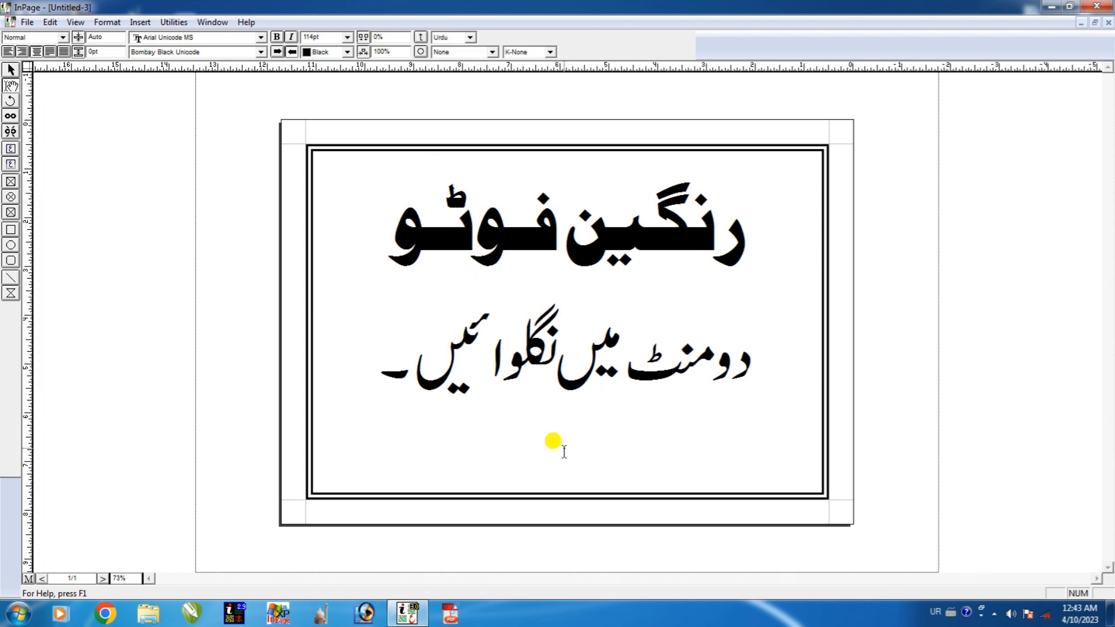
# Draw a wide text box below the second heading line.
pyautogui.click(11, 166)
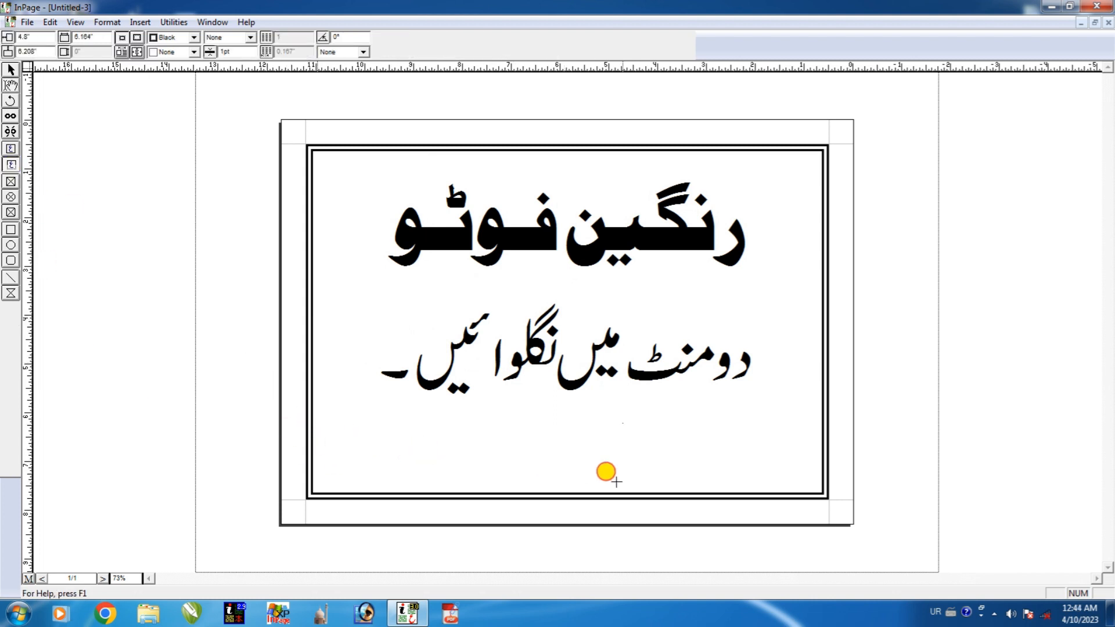
pyautogui.hotkey('ctrl', 's')
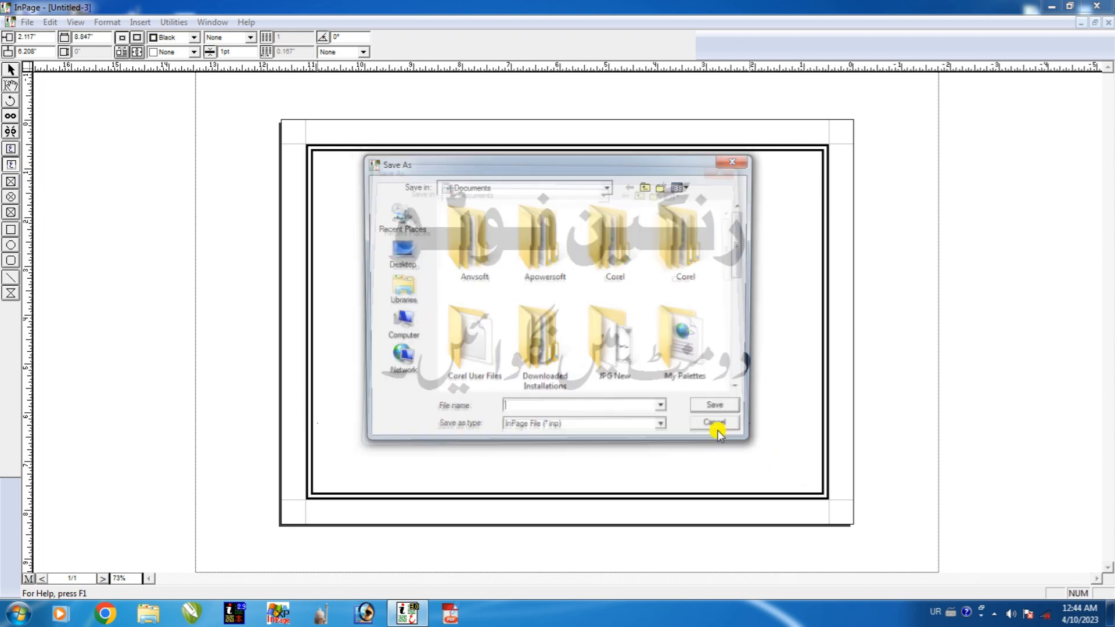
pyautogui.click(718, 427)
pyautogui.moveTo(555, 458); pyautogui.dragTo(808, 455)
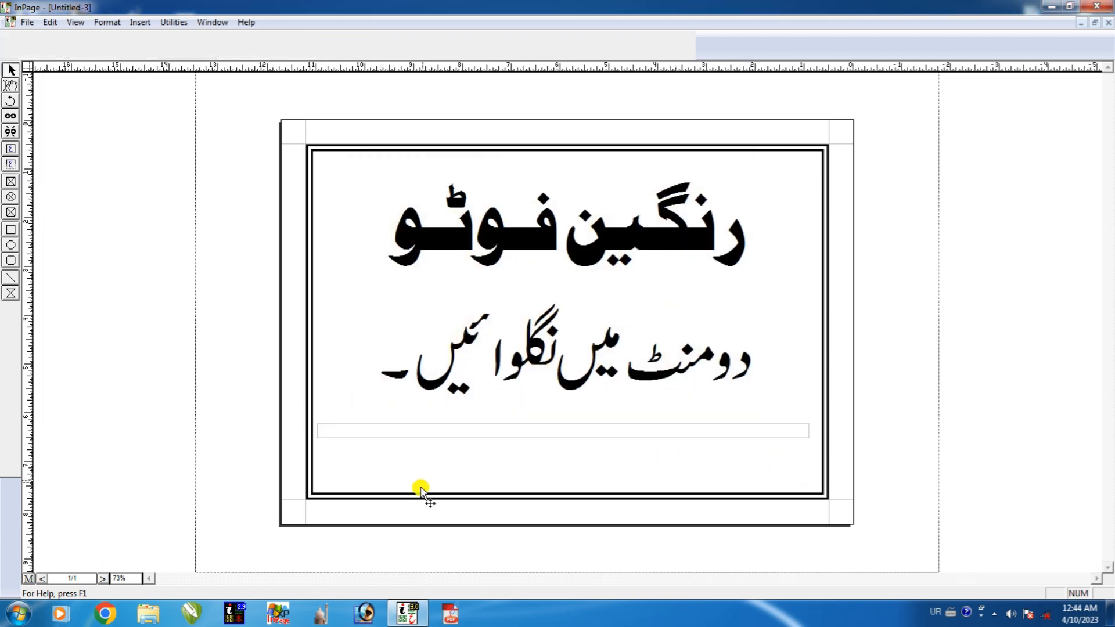
pyautogui.click(443, 433)
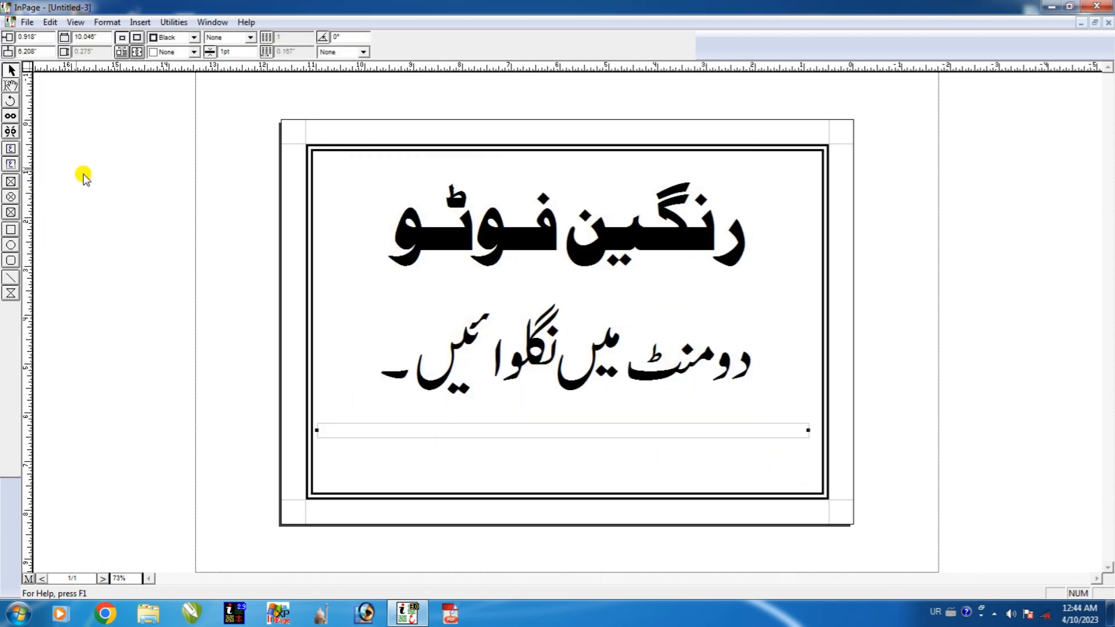
# Switch input to English and type the label Mob: followed by two mobile numbers in the box.
pyautogui.click(10, 85)
pyautogui.click(765, 433)
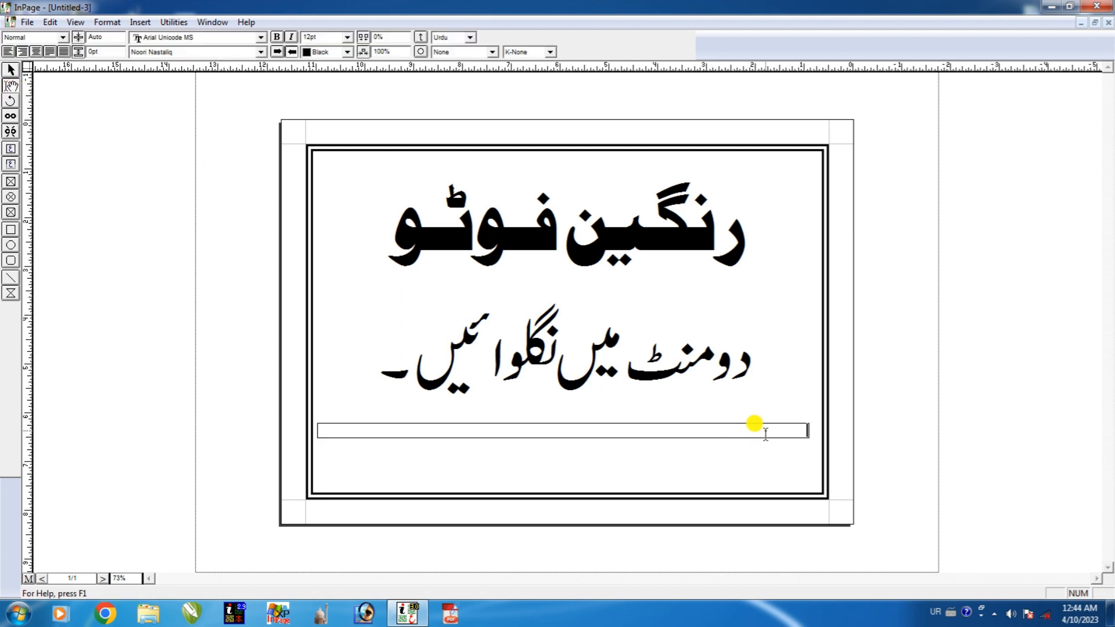
pyautogui.scroll(1, 656, 437)
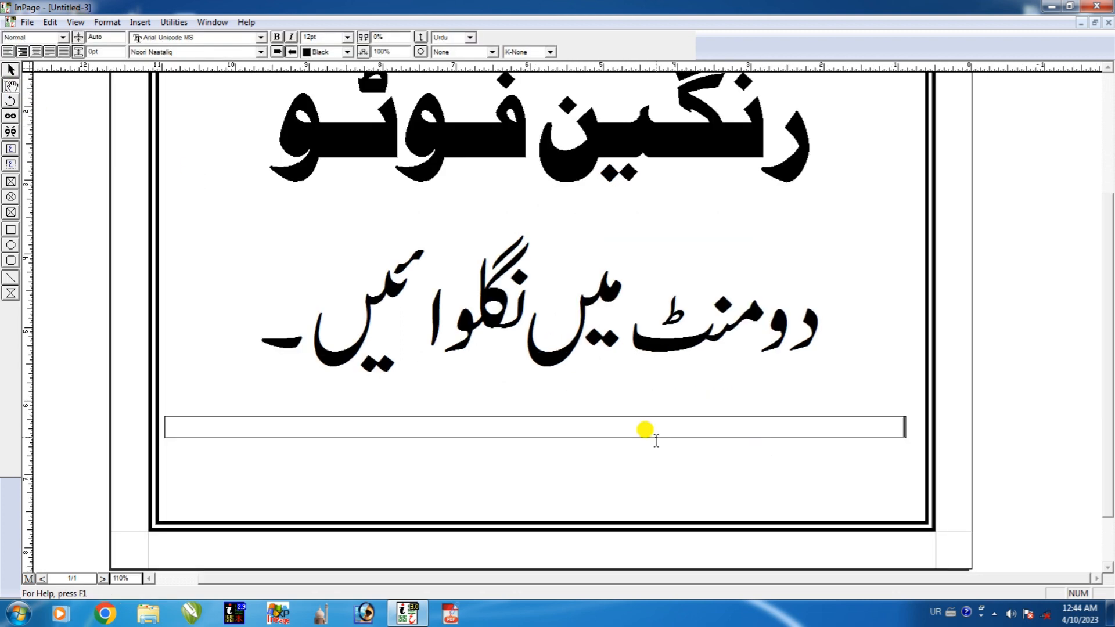
pyautogui.click(934, 613)
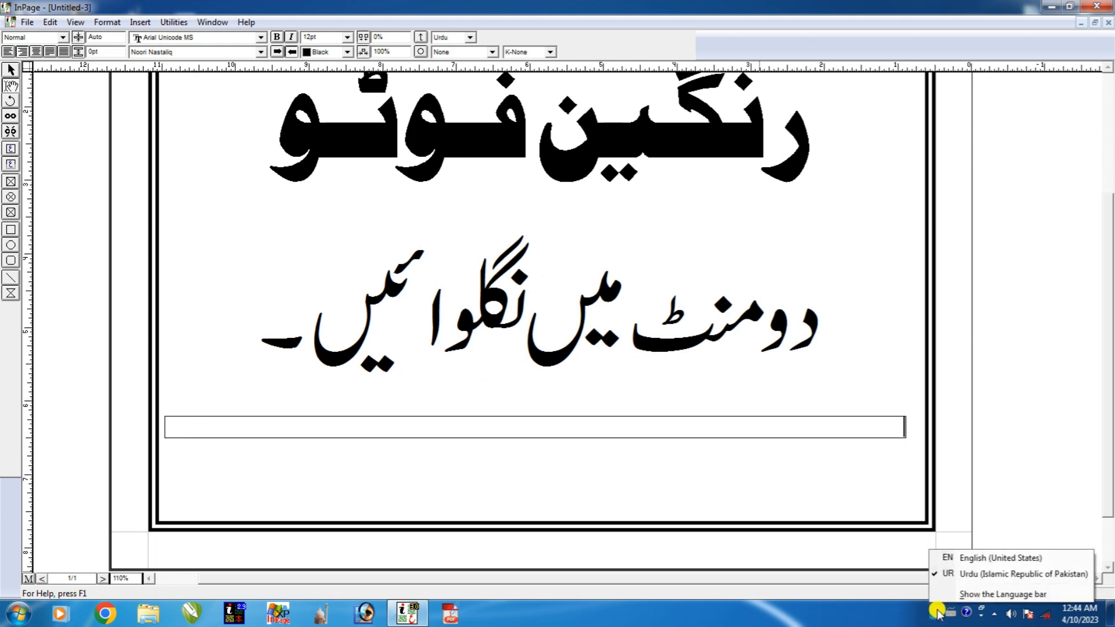
pyautogui.click(950, 559)
pyautogui.write('Mo')
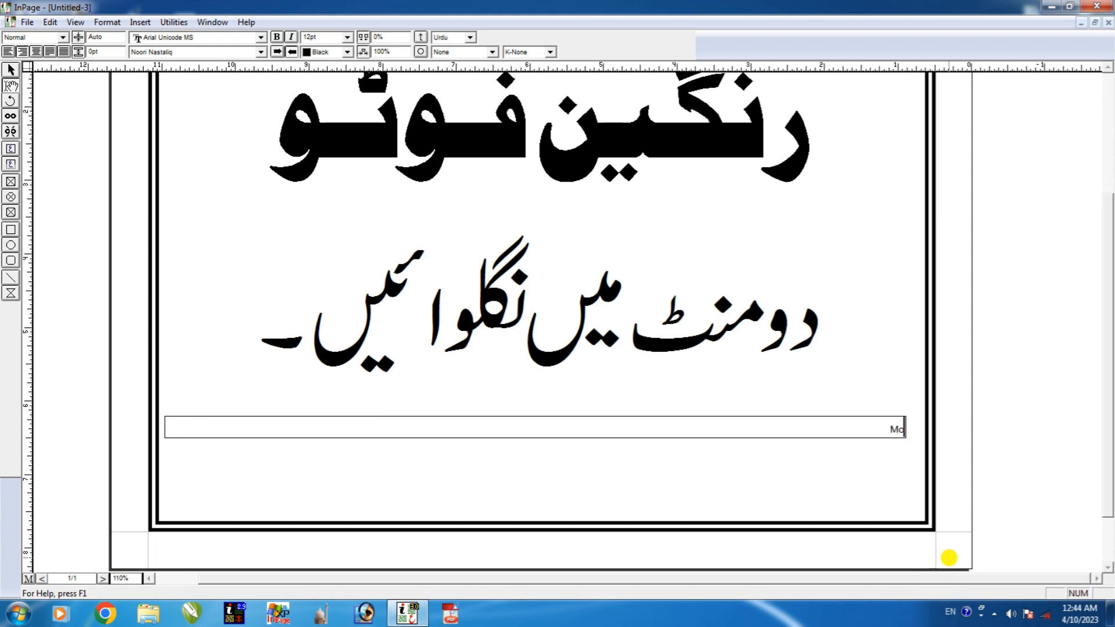
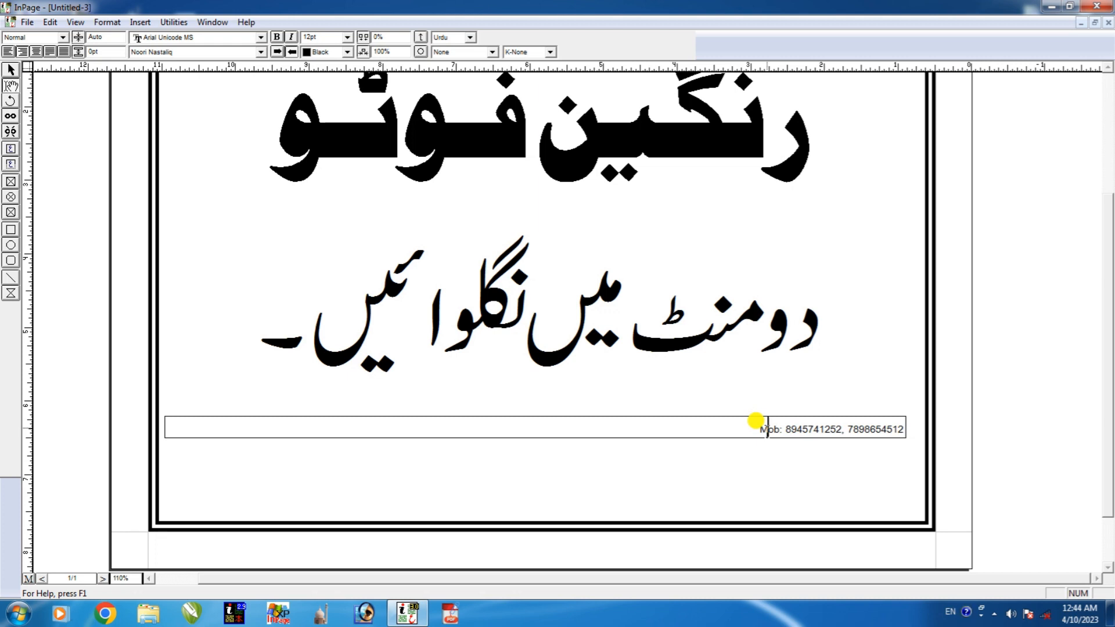
# Set the mobile numbers line to 55pt font size.
pyautogui.tripleClick(767, 429)
pyautogui.click(349, 37)
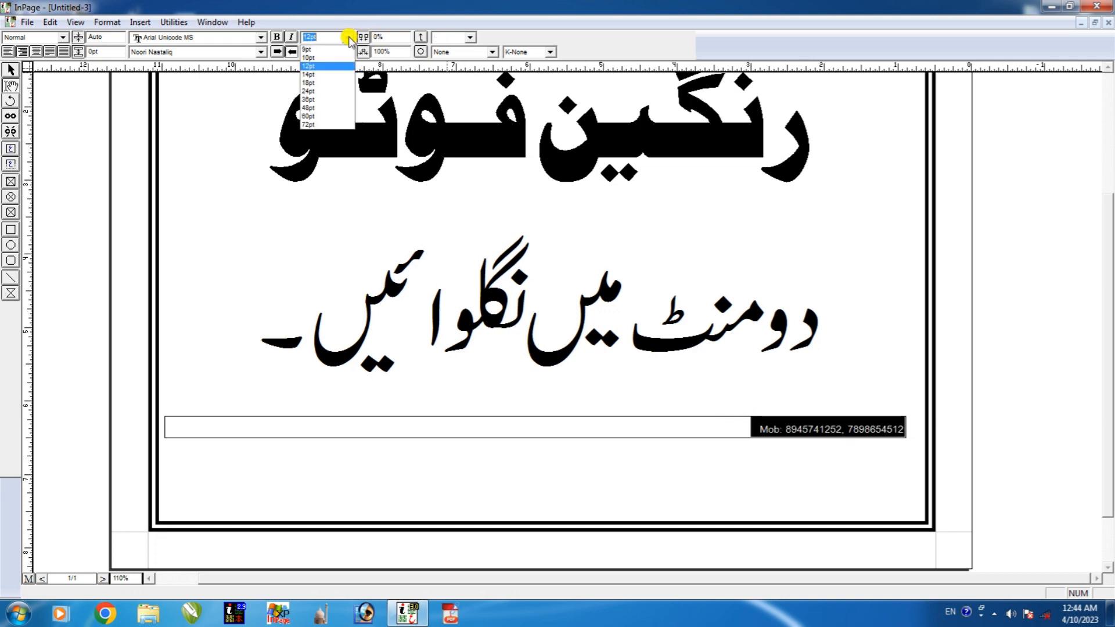
pyautogui.click(318, 108)
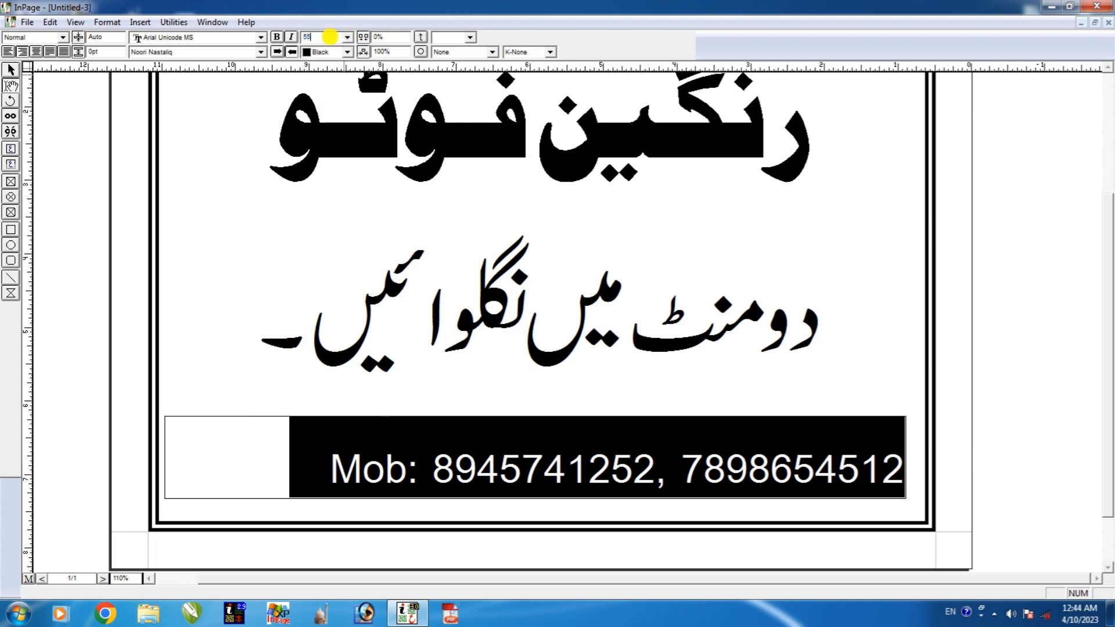
pyautogui.press('Return')
pyautogui.click(586, 447)
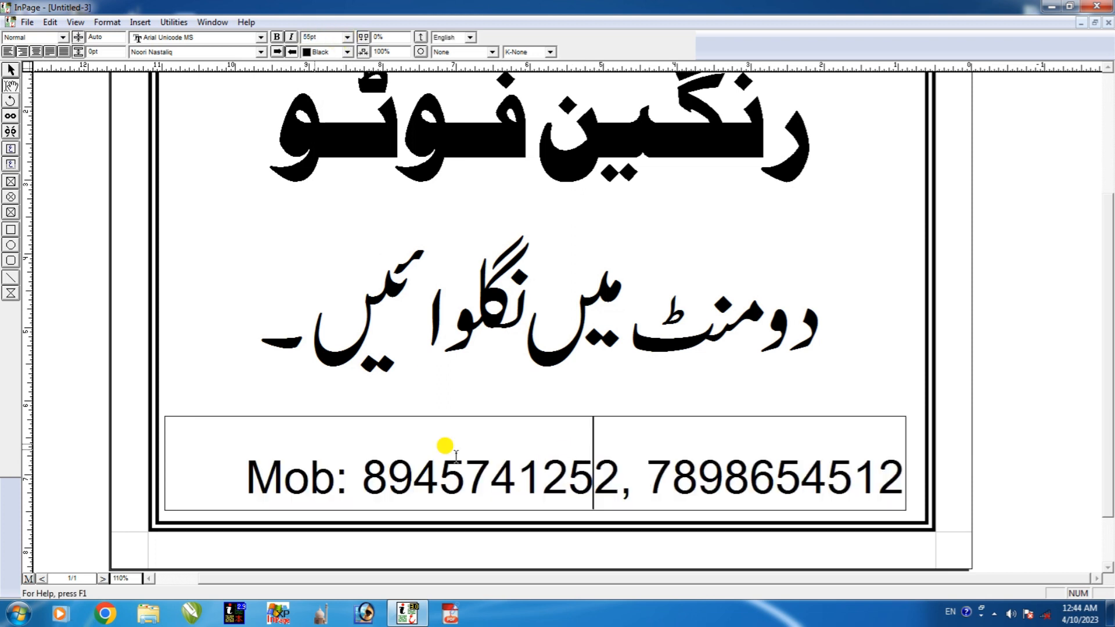
# Centre the Mob line in its box and make it bold.
pyautogui.click(36, 51)
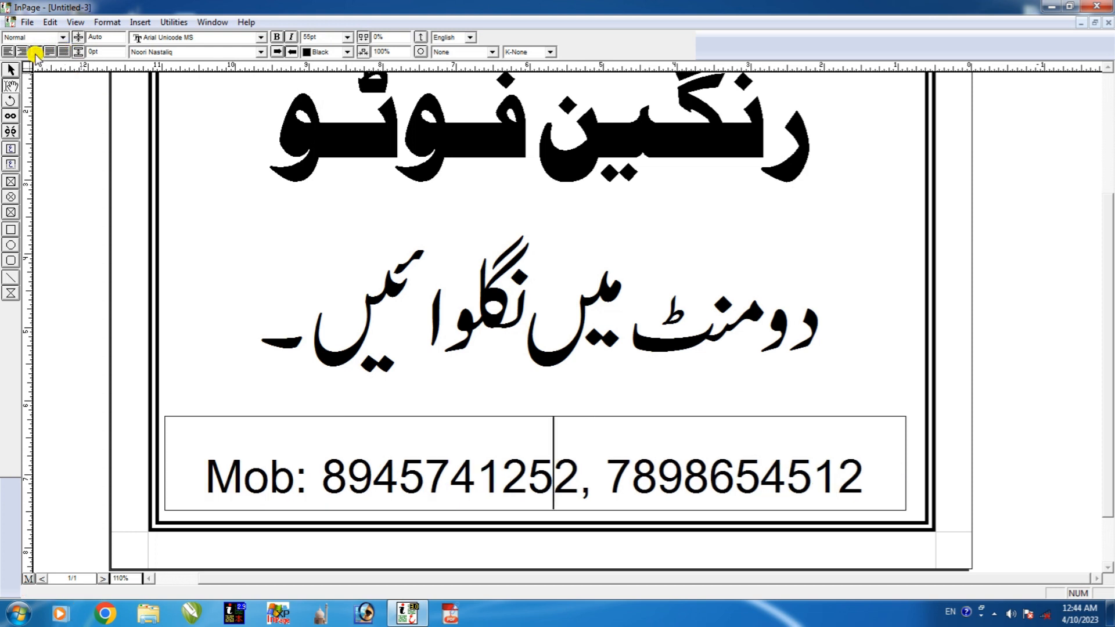
pyautogui.tripleClick(352, 474)
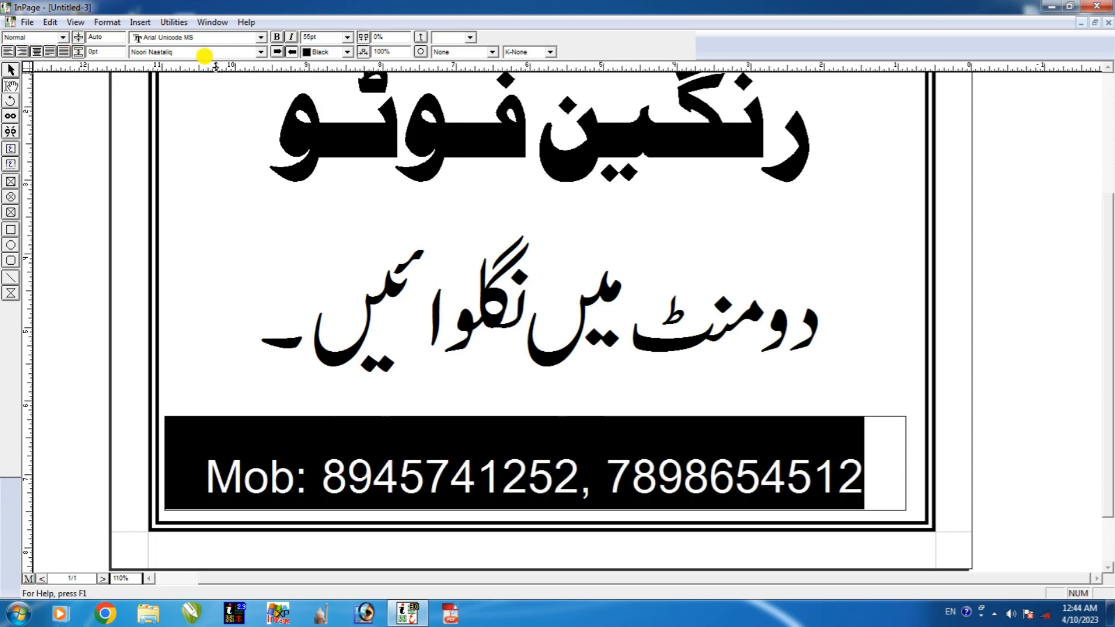
pyautogui.click(277, 36)
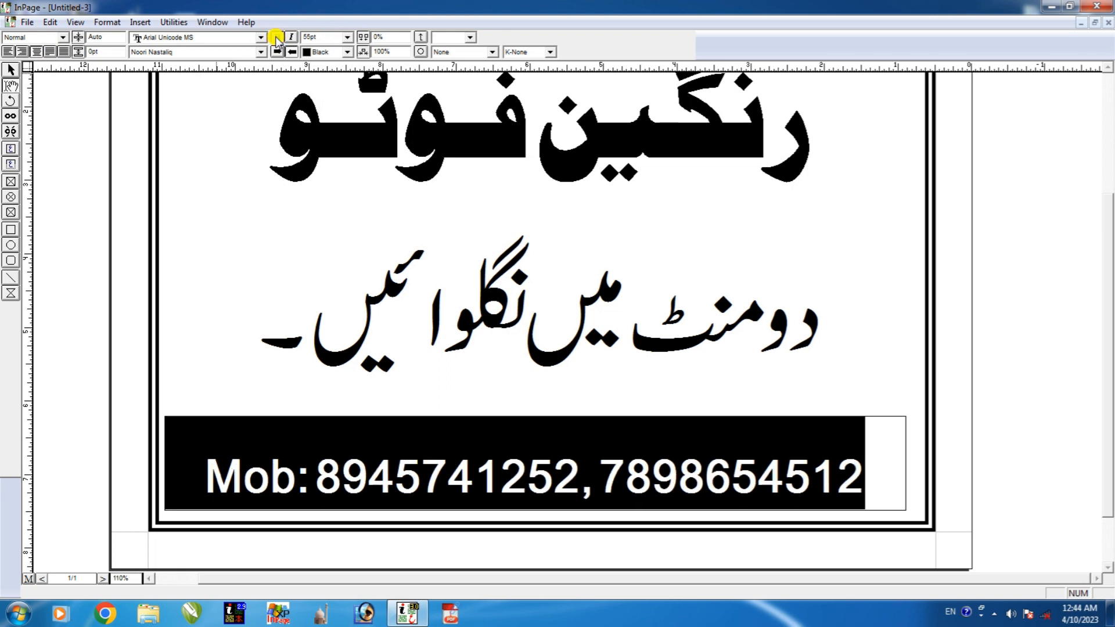
pyautogui.click(450, 465)
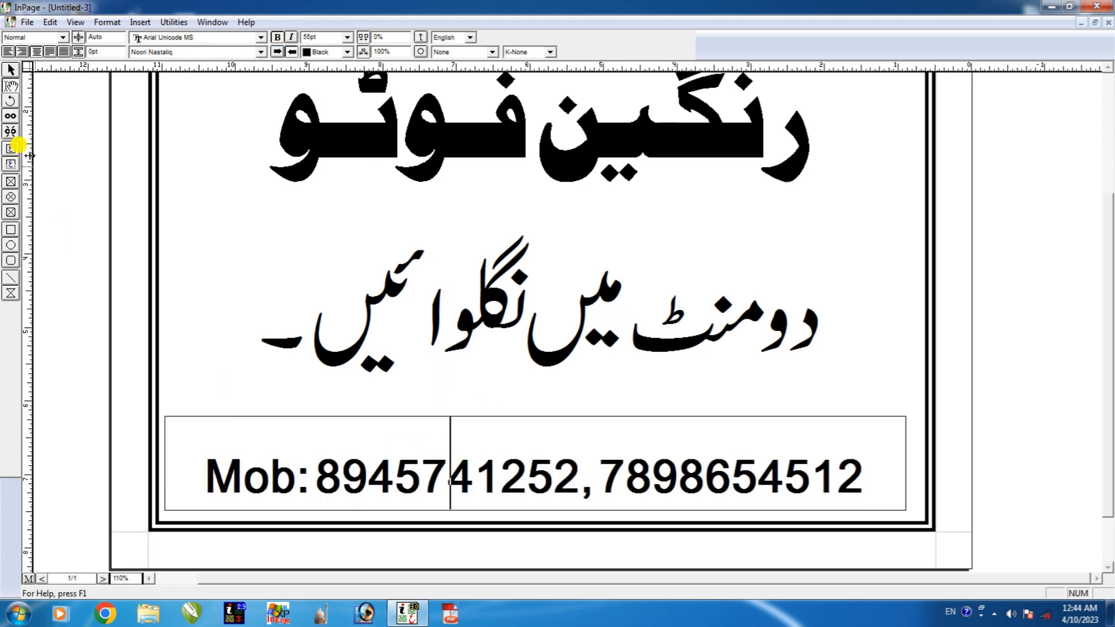
pyautogui.click(11, 70)
pyautogui.hotkey('ctrl', '0')
# Nudge the Mob text box slightly to the right with the arrow keys.
pyautogui.click(549, 480)
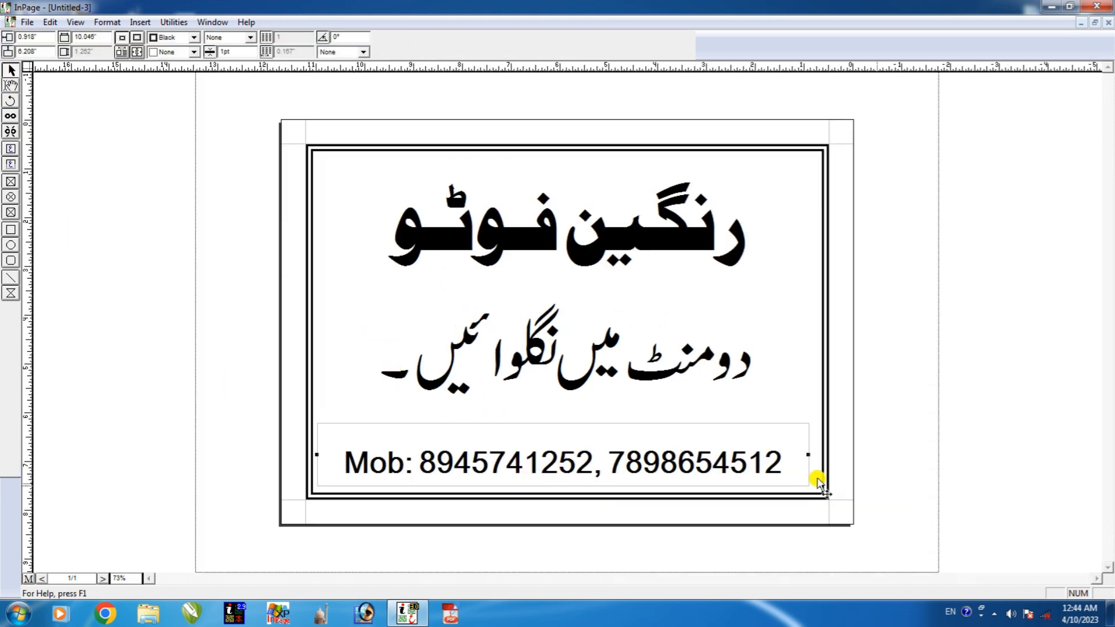
pyautogui.press('Right')
pyautogui.press('Right')
pyautogui.press('Right')
pyautogui.press('Right')
pyautogui.press('Right')
pyautogui.press('Right')
pyautogui.press('Right')
pyautogui.press('Right')
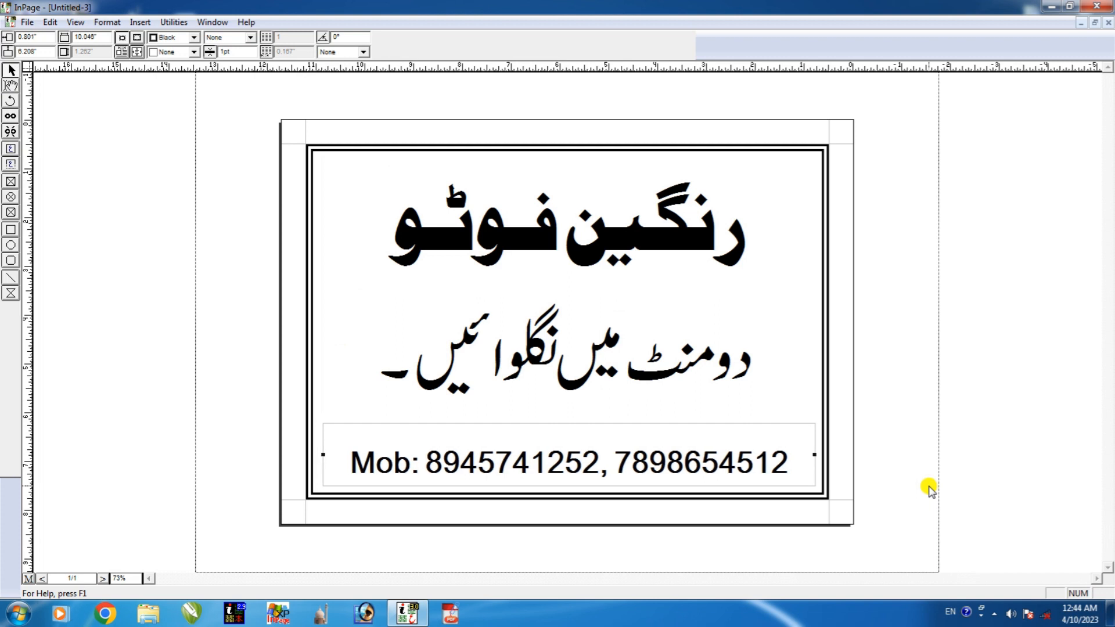
pyautogui.press('Down')
pyautogui.press('Down')
pyautogui.press('Down')
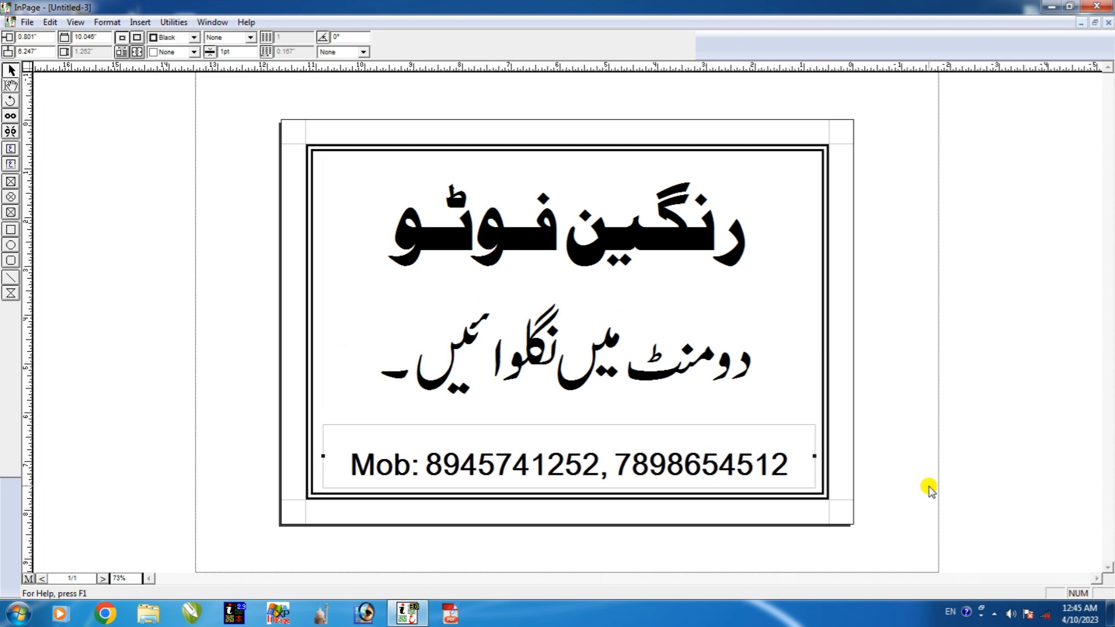
pyautogui.press('Up')
pyautogui.press('Up')
pyautogui.press('Up')
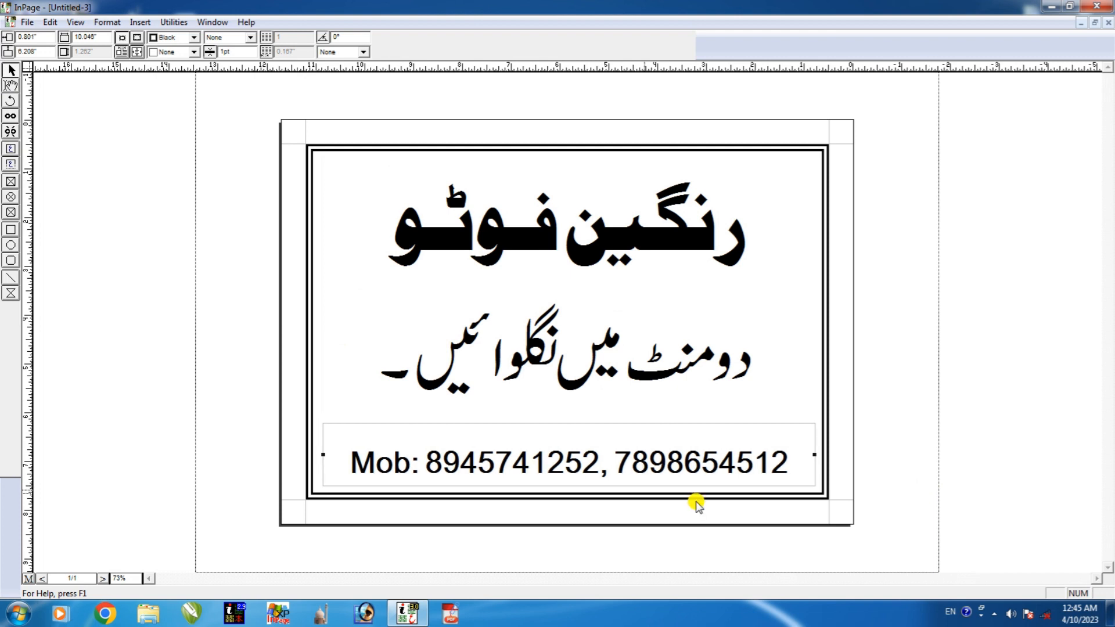
pyautogui.rightClick(635, 471)
pyautogui.rightClick(575, 427)
pyautogui.rightClick(517, 528)
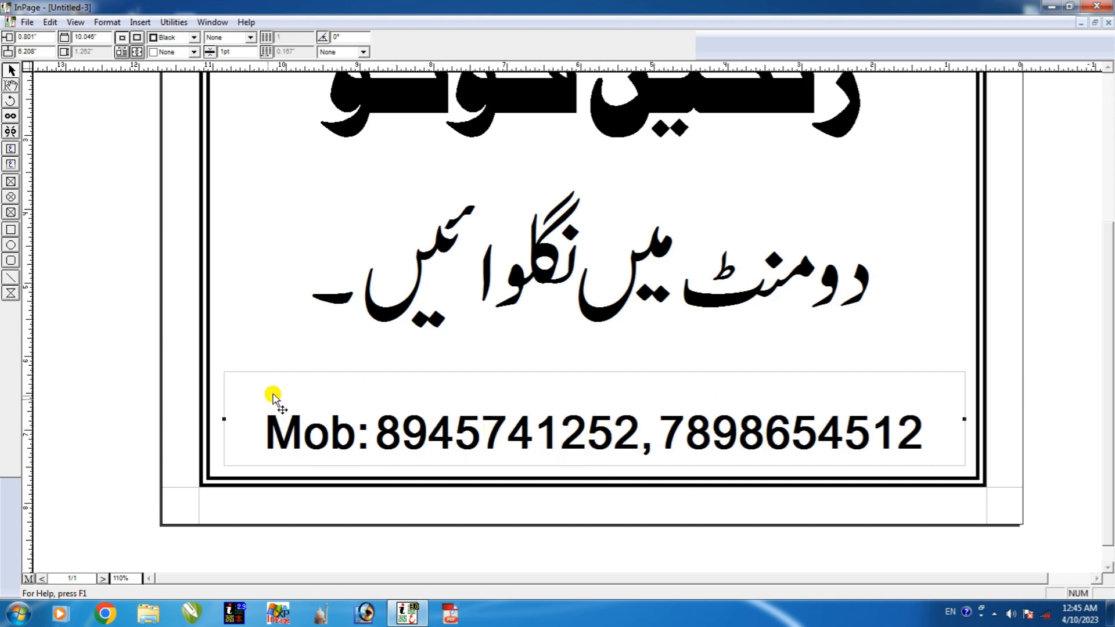
# Try a thin solid border on the Mob box, then set its line style to None.
pyautogui.click(250, 38)
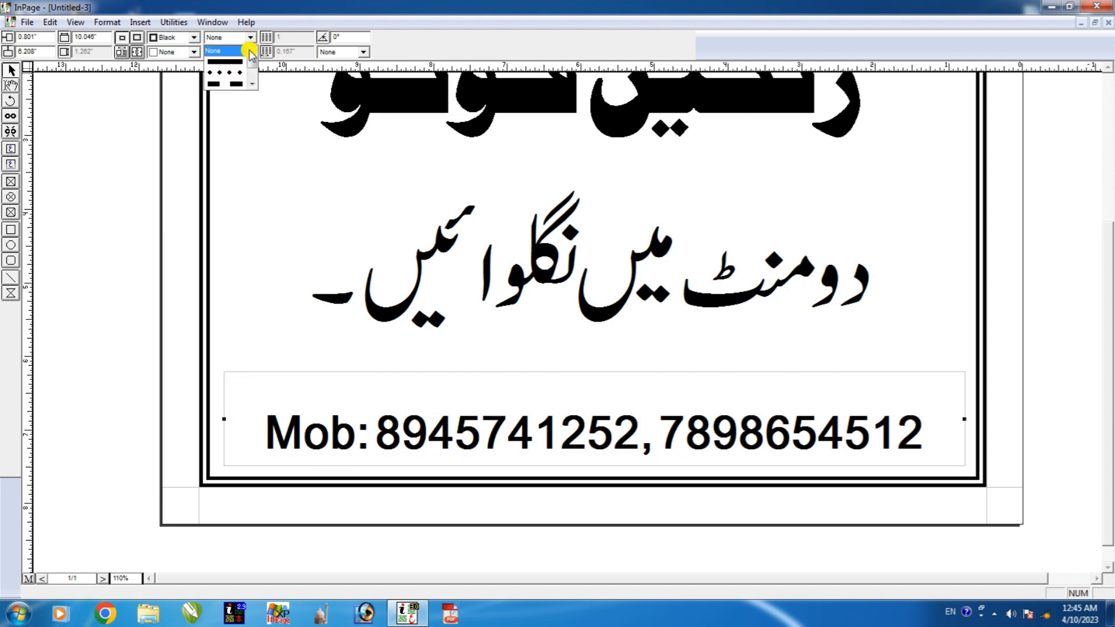
pyautogui.scroll(-3, 254, 87)
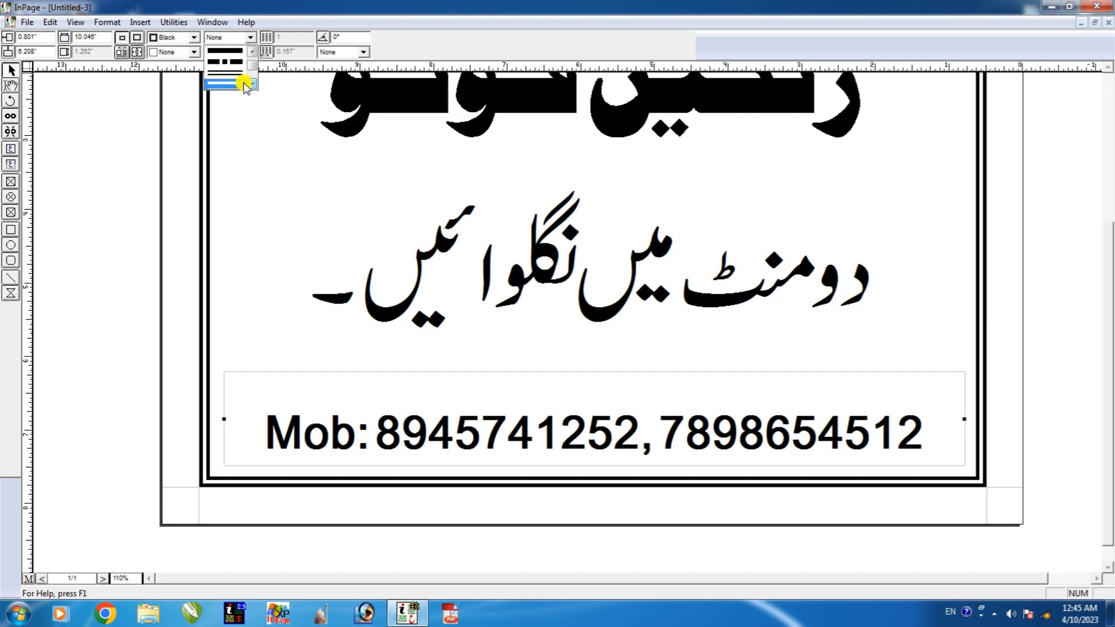
pyautogui.click(233, 73)
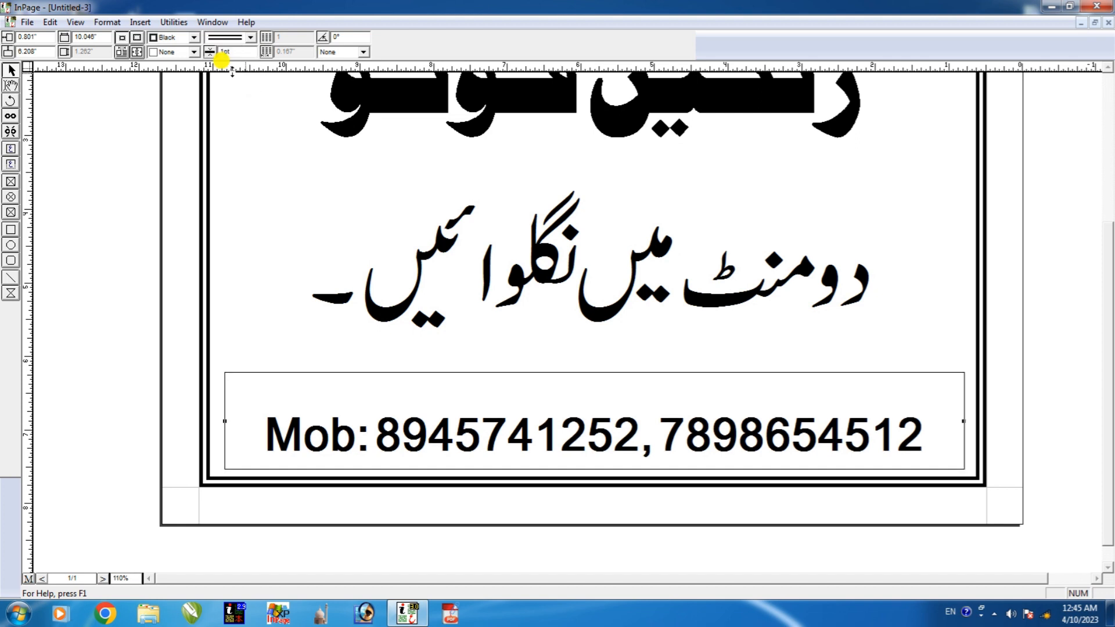
pyautogui.click(250, 37)
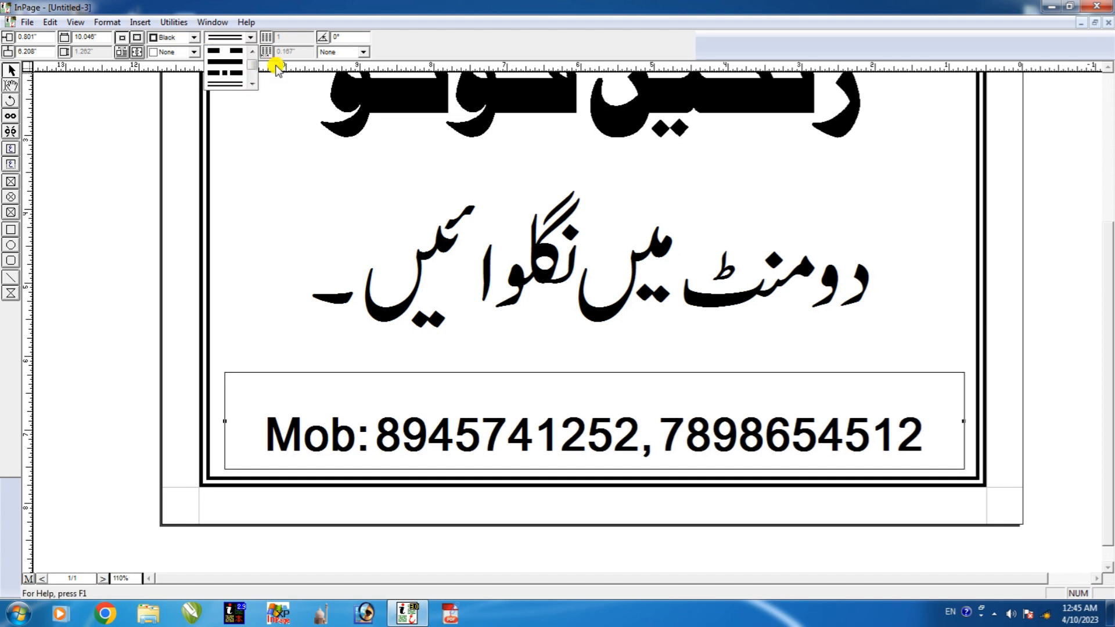
pyautogui.scroll(5, 252, 56)
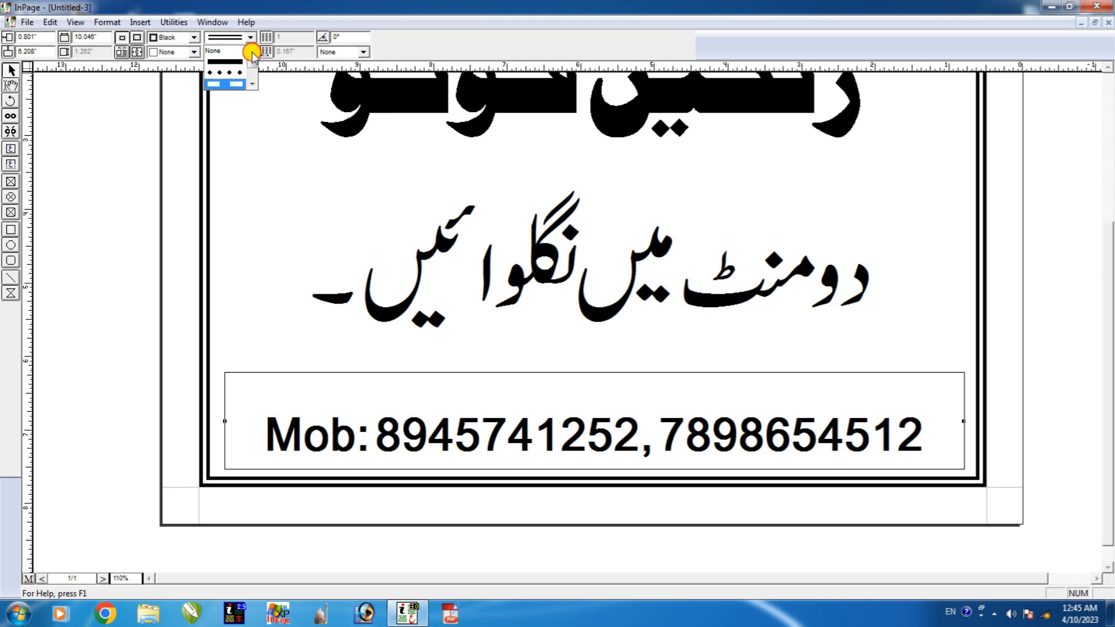
pyautogui.click(221, 52)
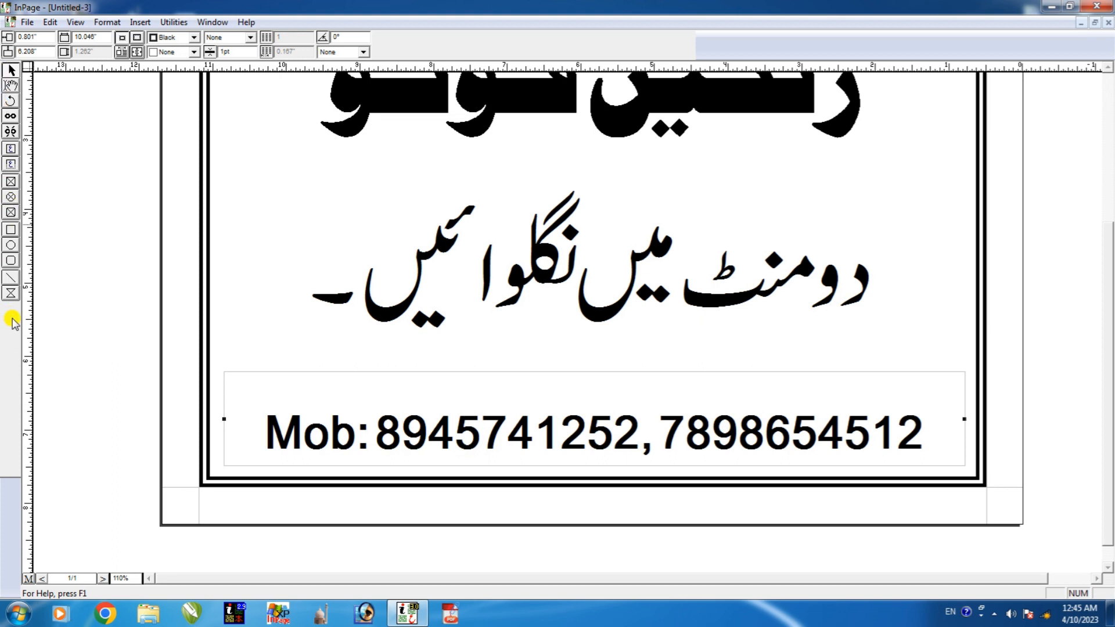
# Draw a horizontal line across the card just above the Mob box.
pyautogui.click(10, 278)
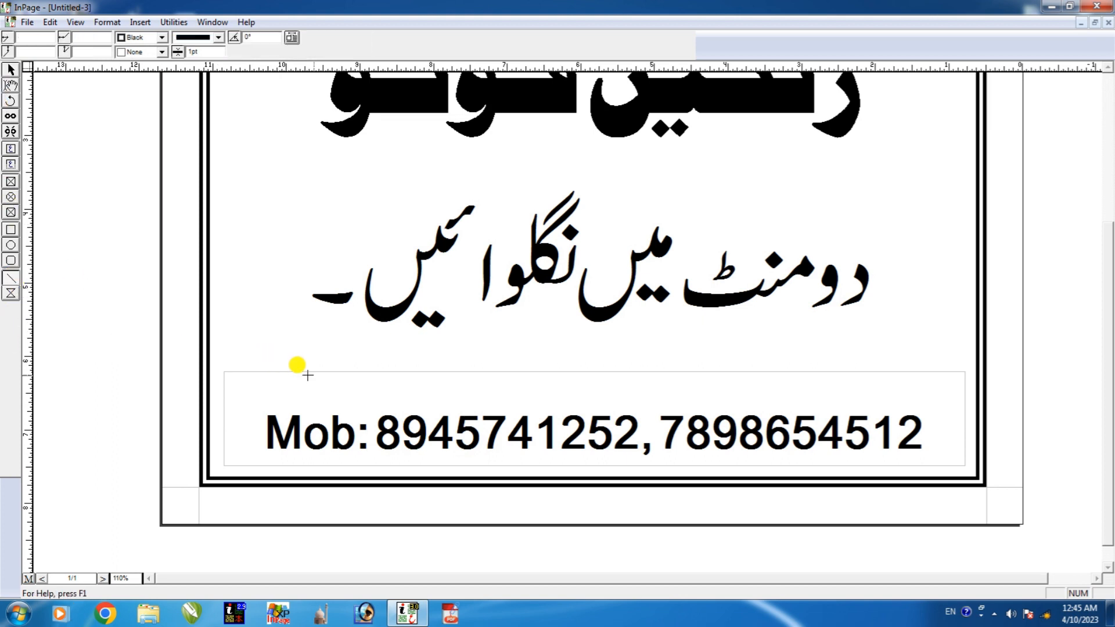
pyautogui.moveTo(271, 370); pyautogui.dragTo(945, 370)
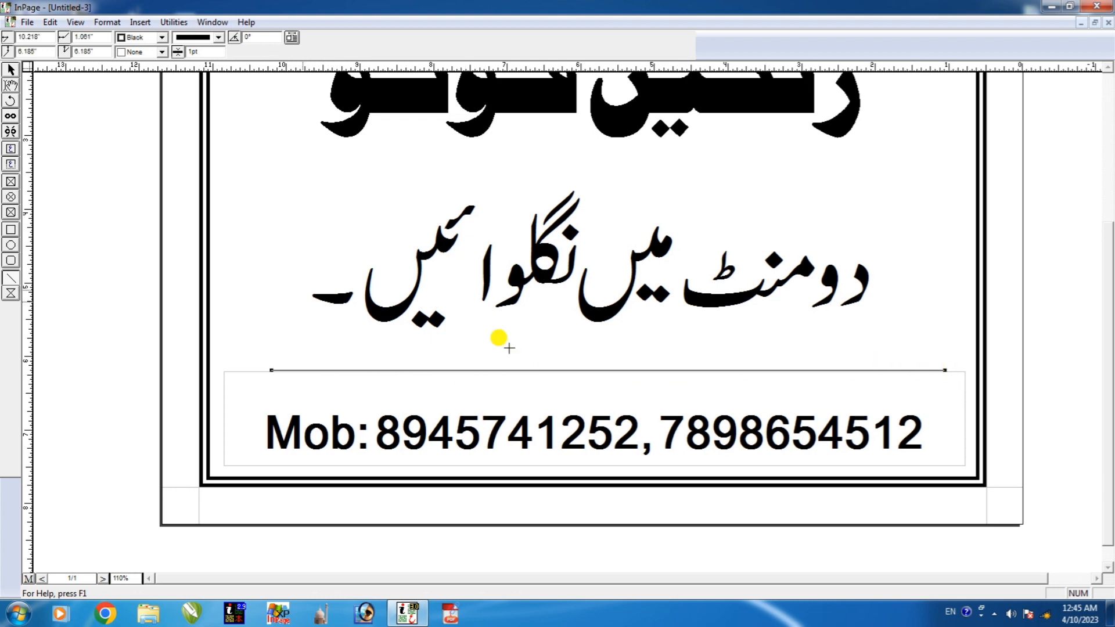
pyautogui.click(10, 70)
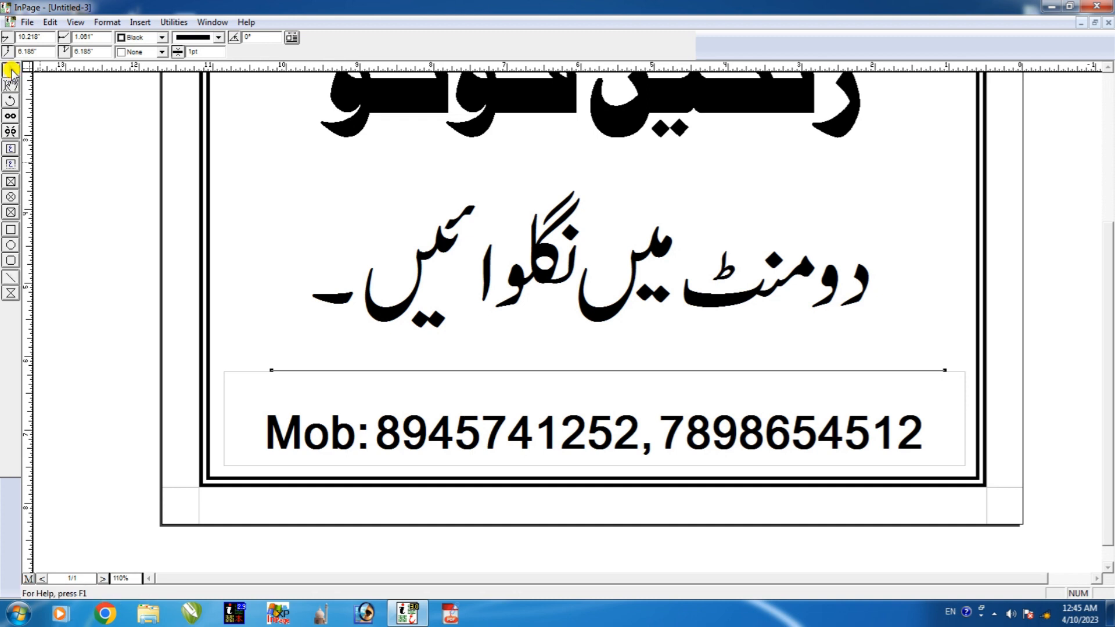
# Make the new rule a double line with 10pt width.
pyautogui.click(215, 40)
pyautogui.click(220, 84)
pyautogui.click(197, 50)
pyautogui.doubleClick(205, 52)
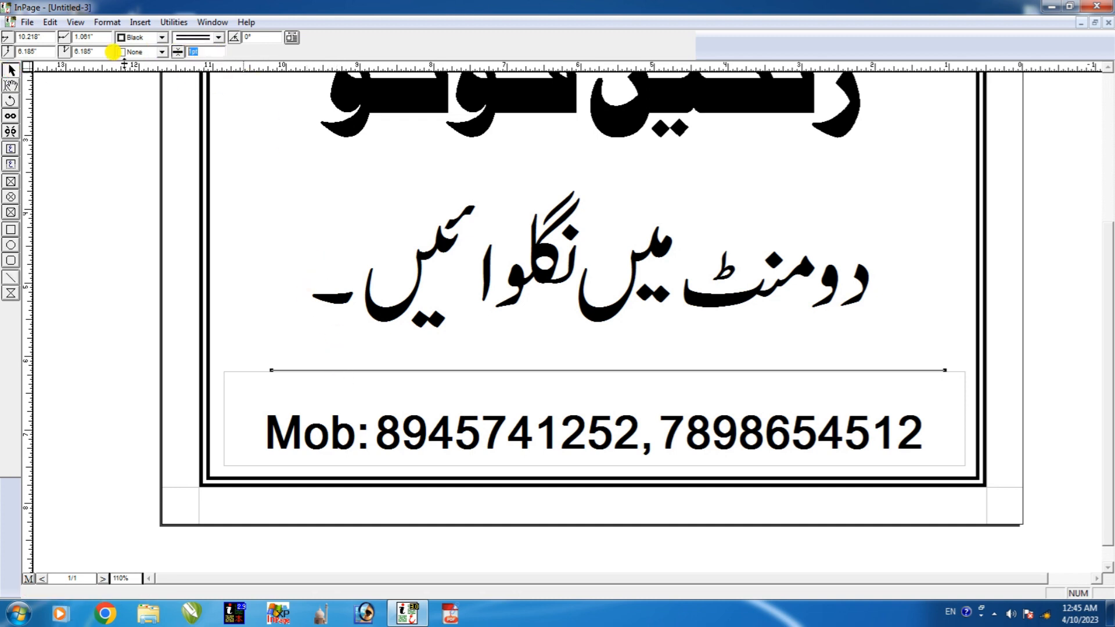
pyautogui.write('10')
pyautogui.press('Return')
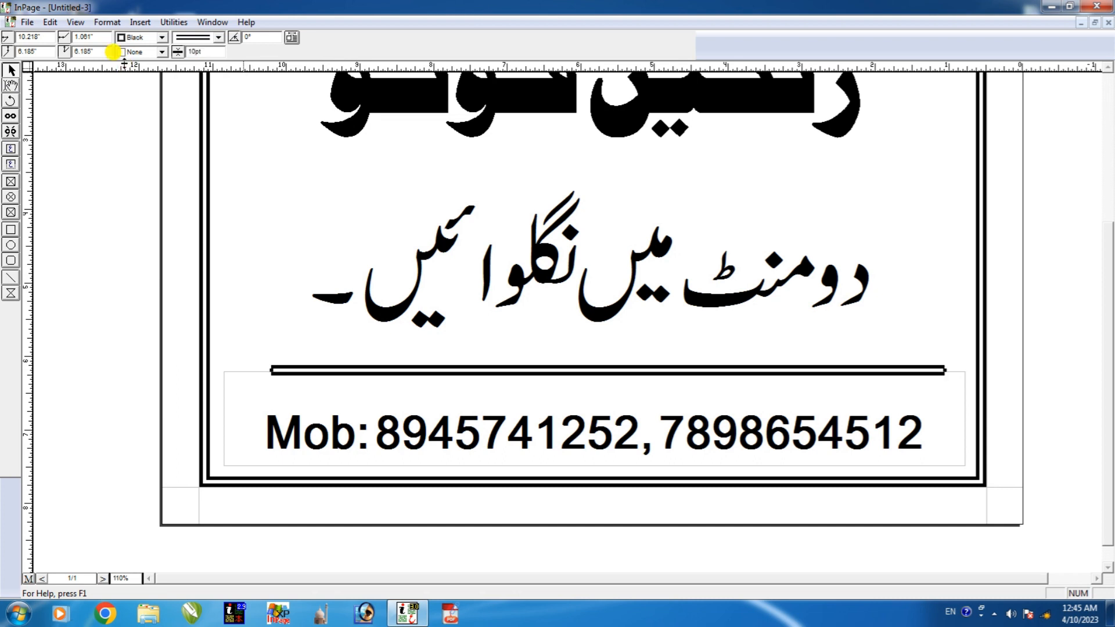
pyautogui.hotkey('ctrl', '0')
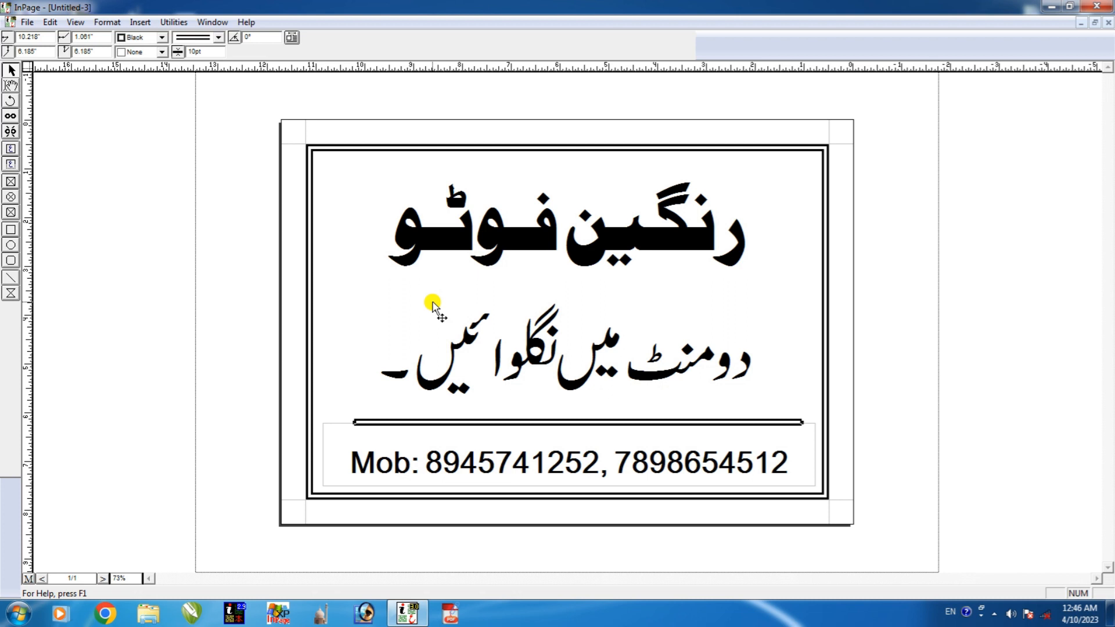
pyautogui.click(28, 24)
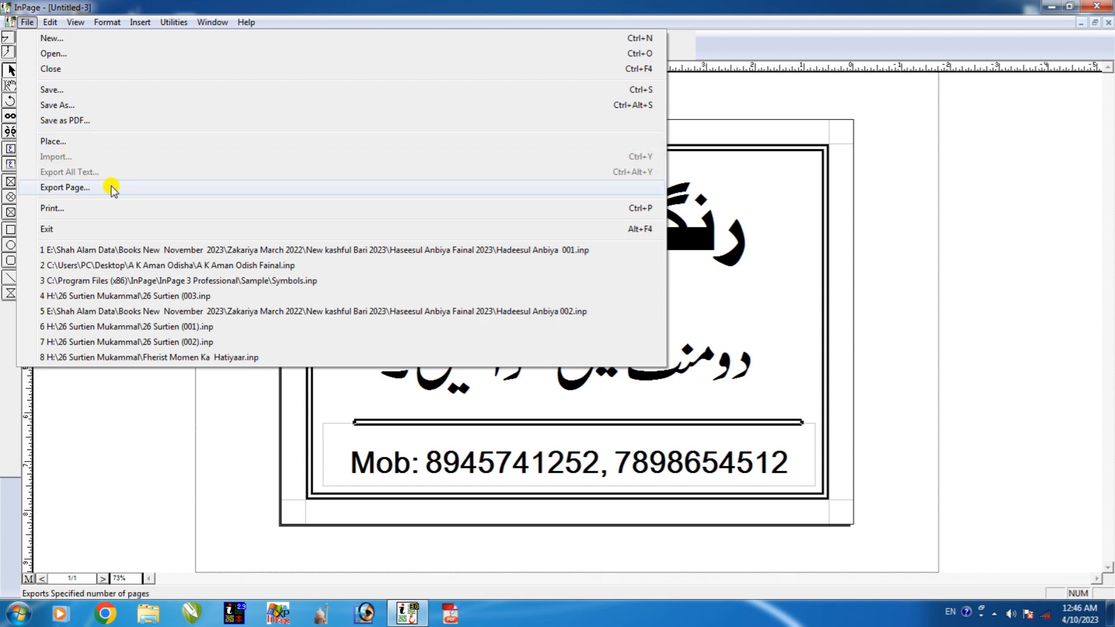
pyautogui.click(230, 457)
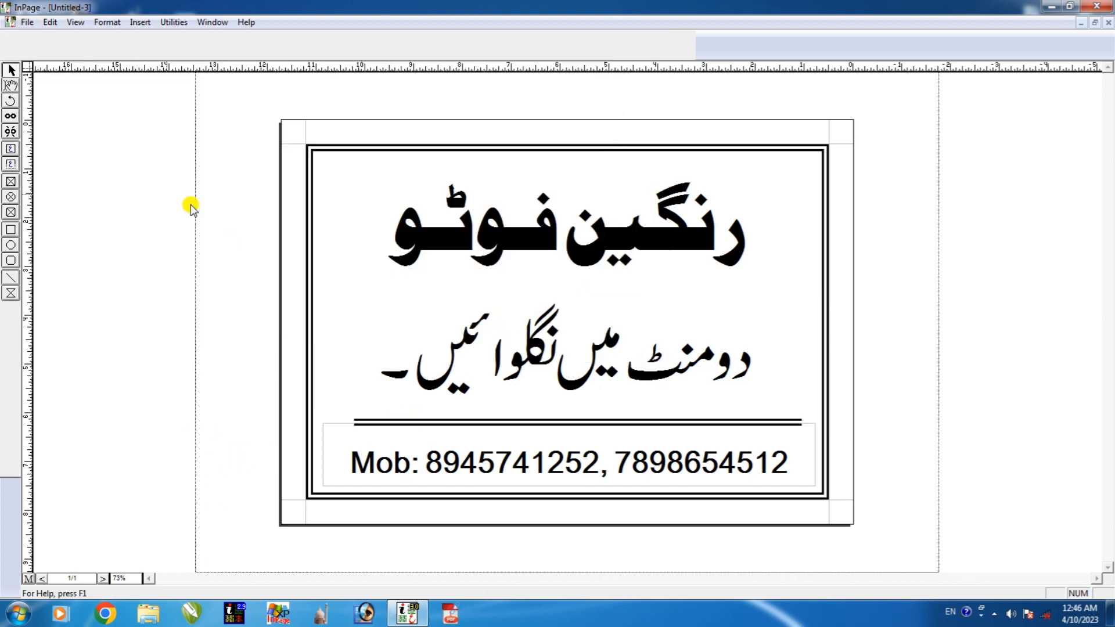
pyautogui.click(24, 21)
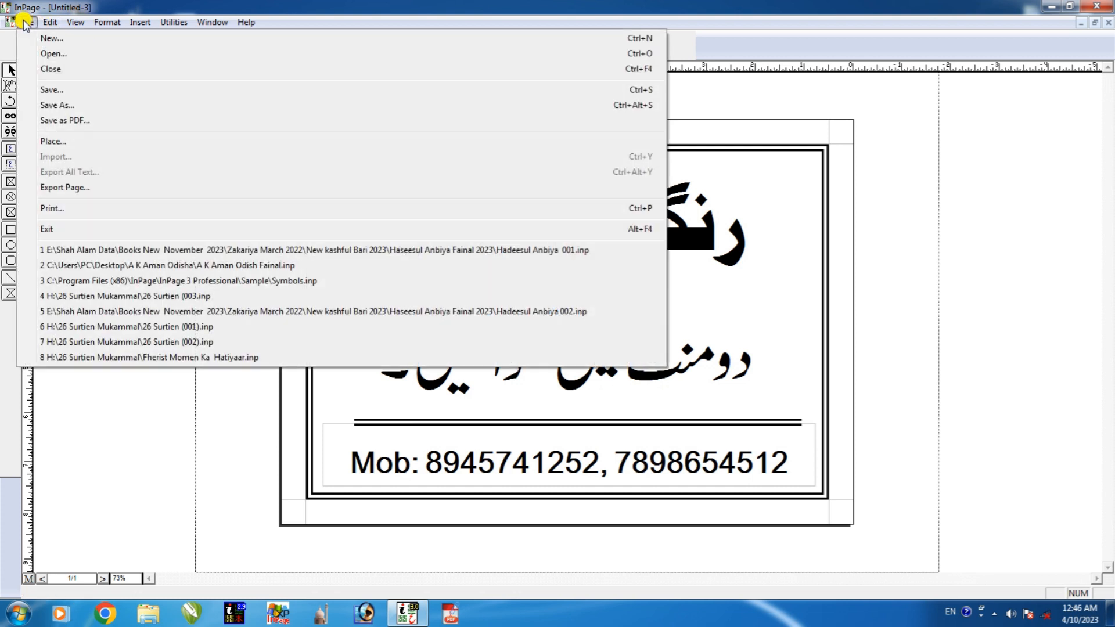
pyautogui.moveTo(86, 23)
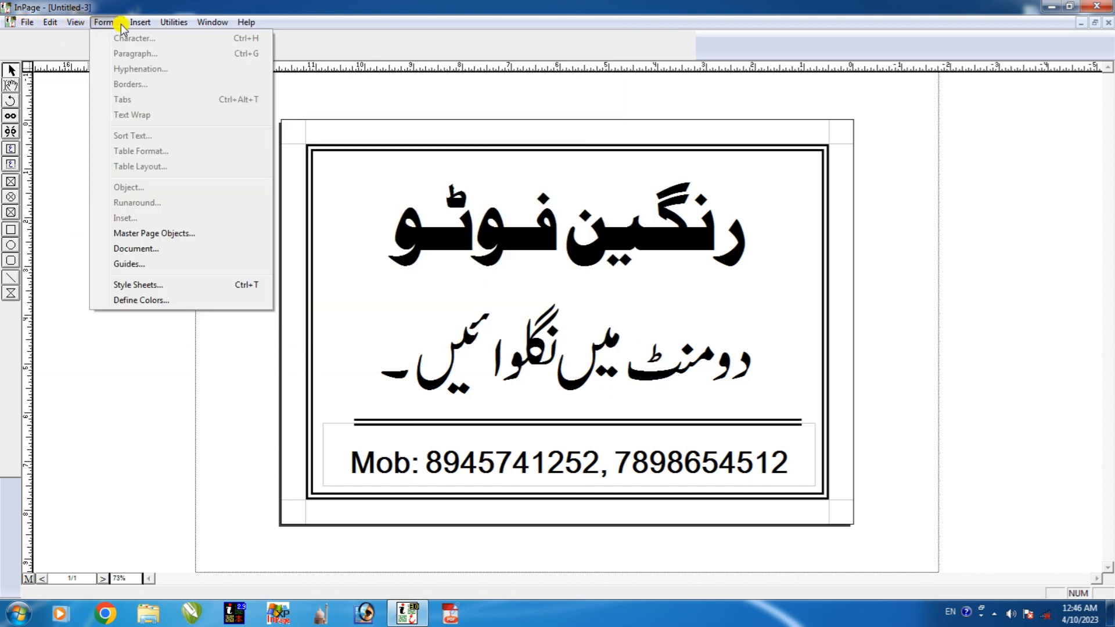
pyautogui.moveTo(120, 23)
pyautogui.moveTo(213, 22)
pyautogui.click(150, 231)
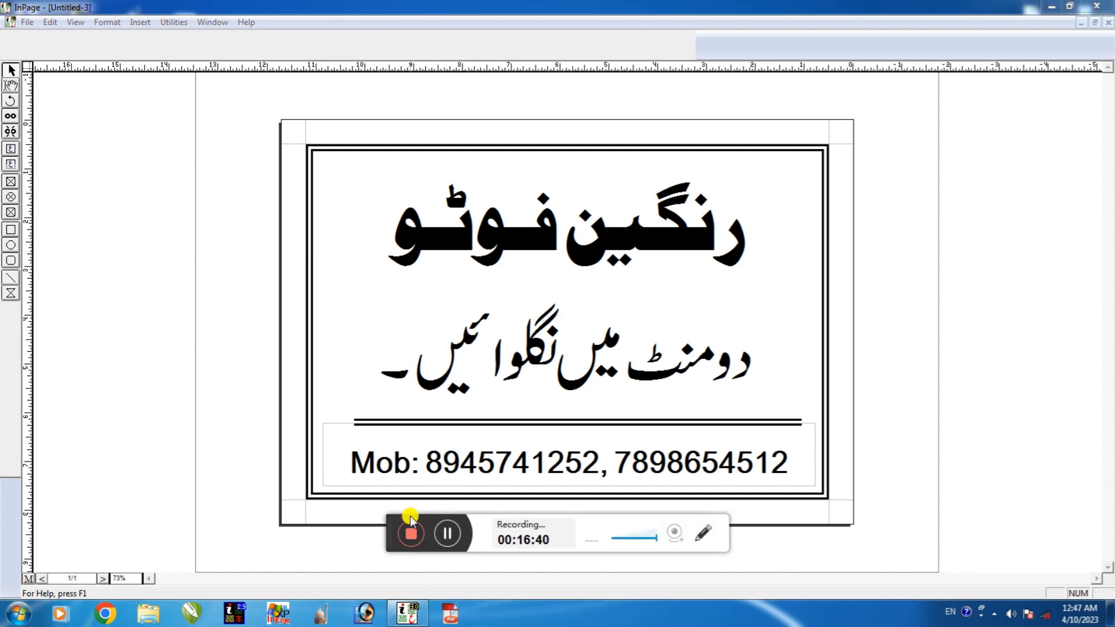
pyautogui.click(400, 532)
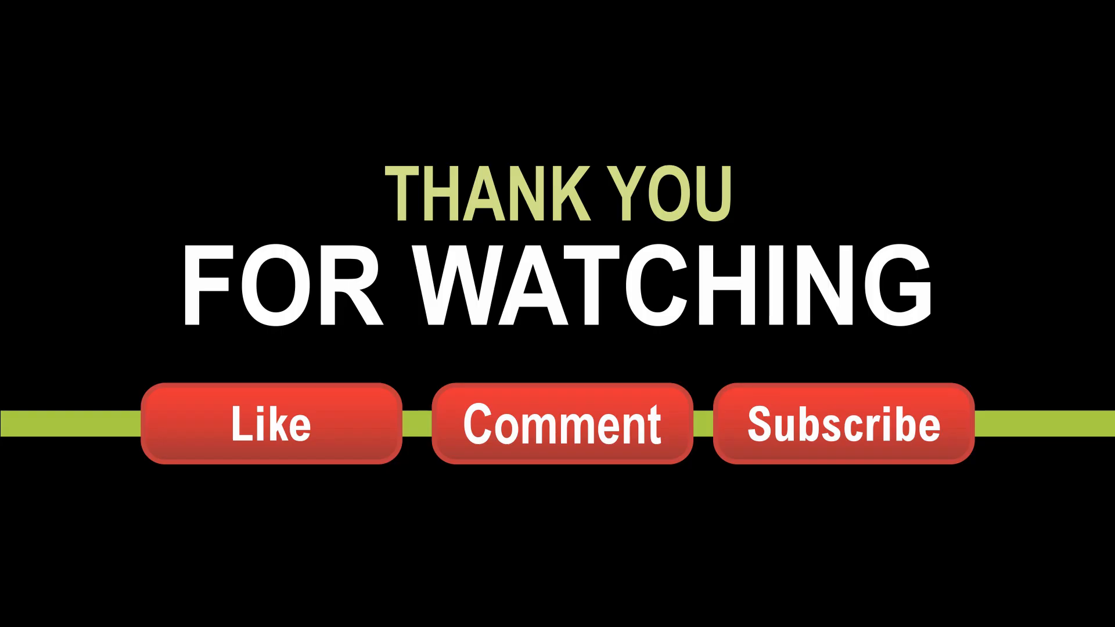